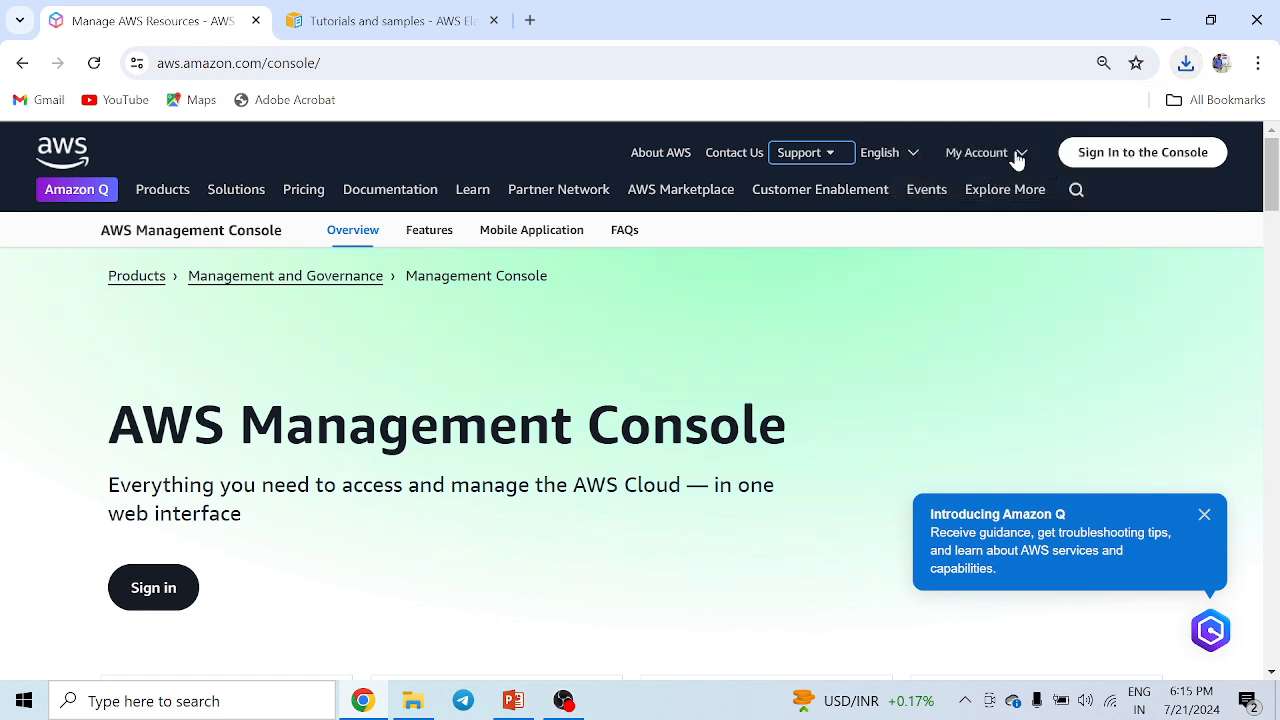
Sign in to the console and open Elastic Beanstalk through the service search.
click(1136, 156)
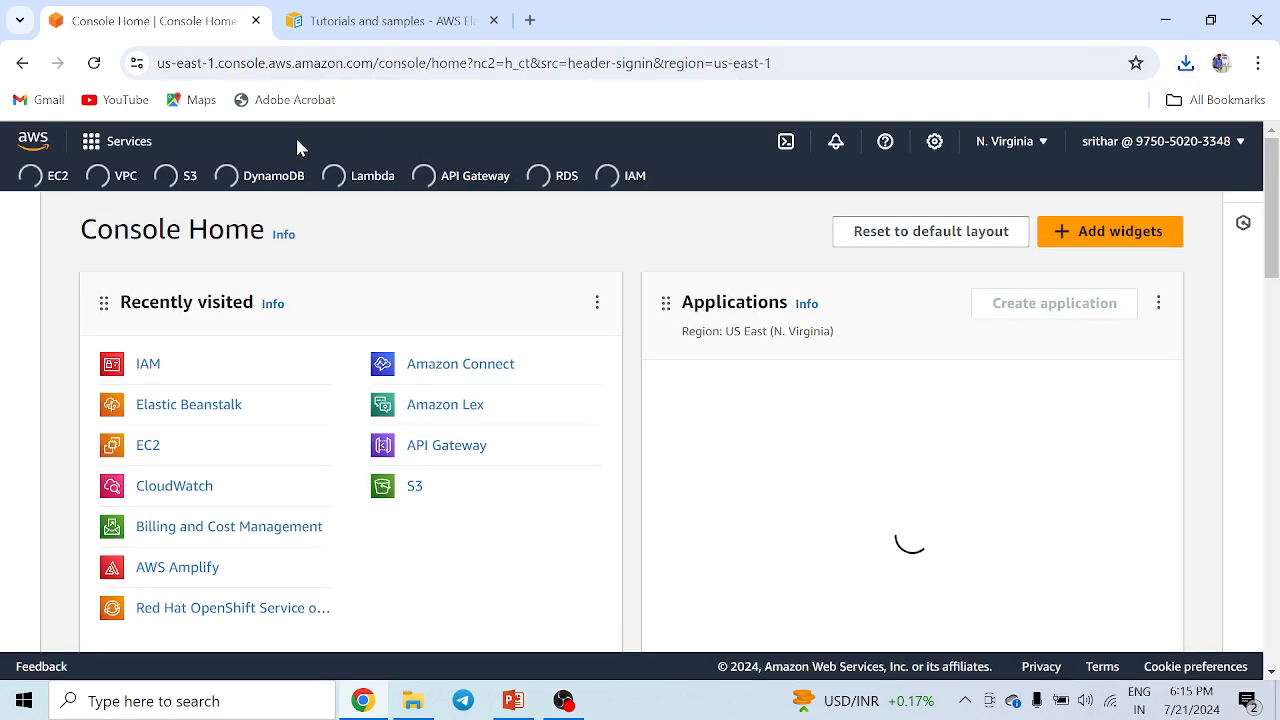
key(alt+s)
text(el)
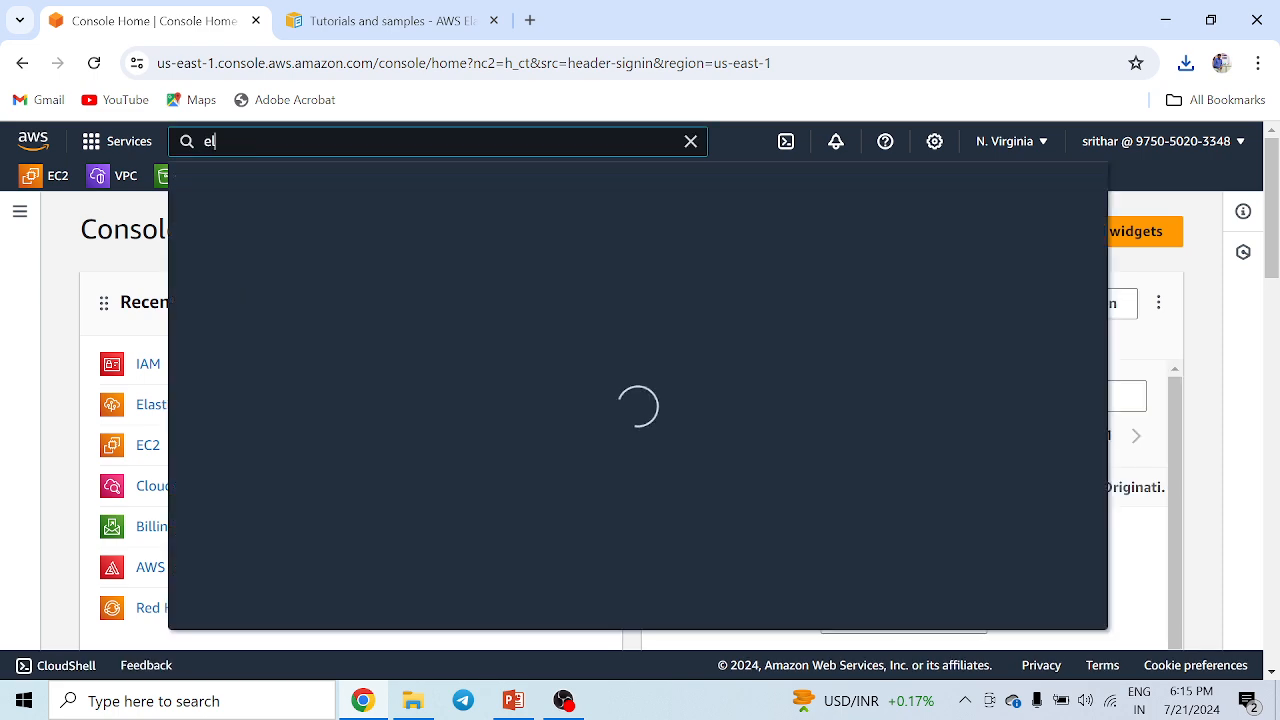
text(ast)
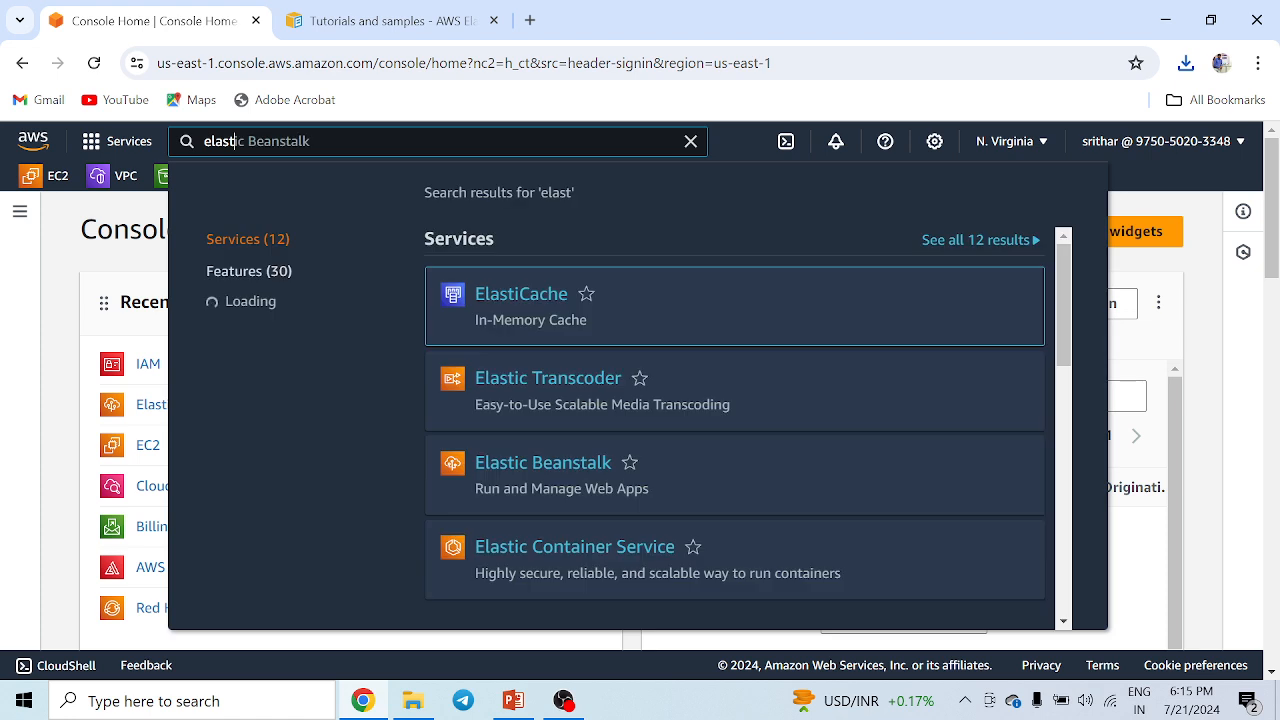
key(BackSpace)
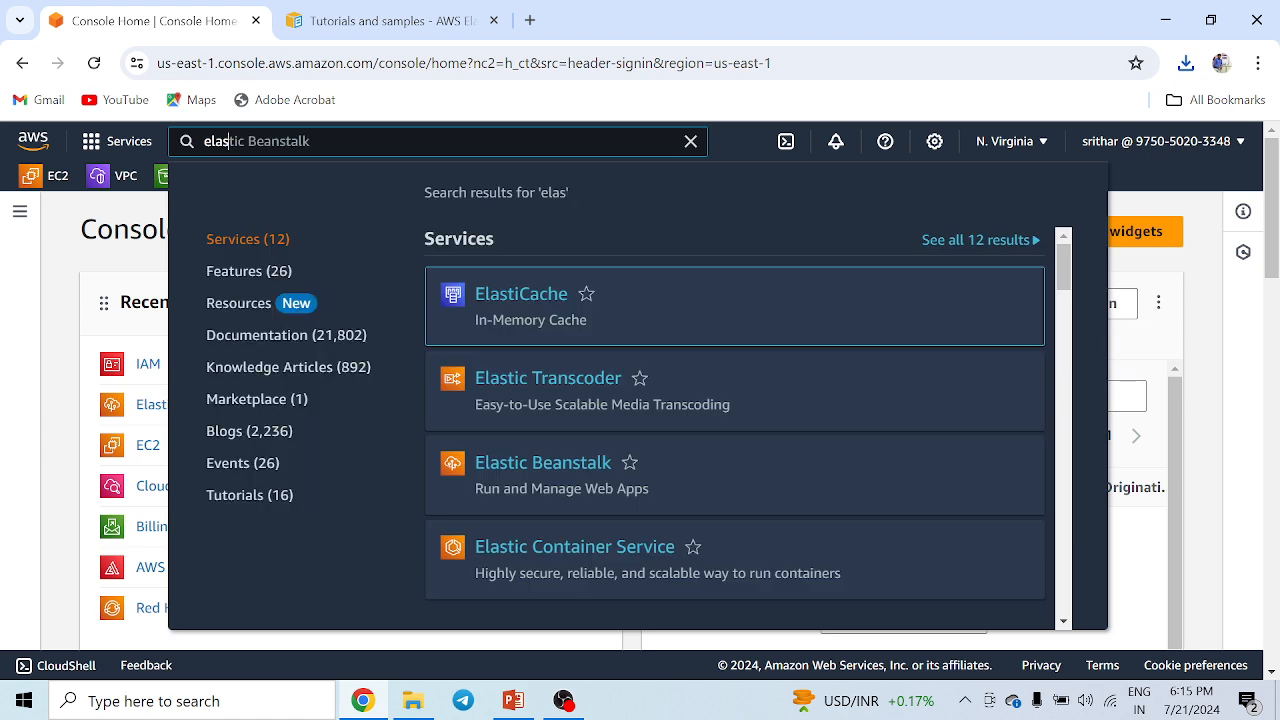
key(Tab)
click(558, 300)
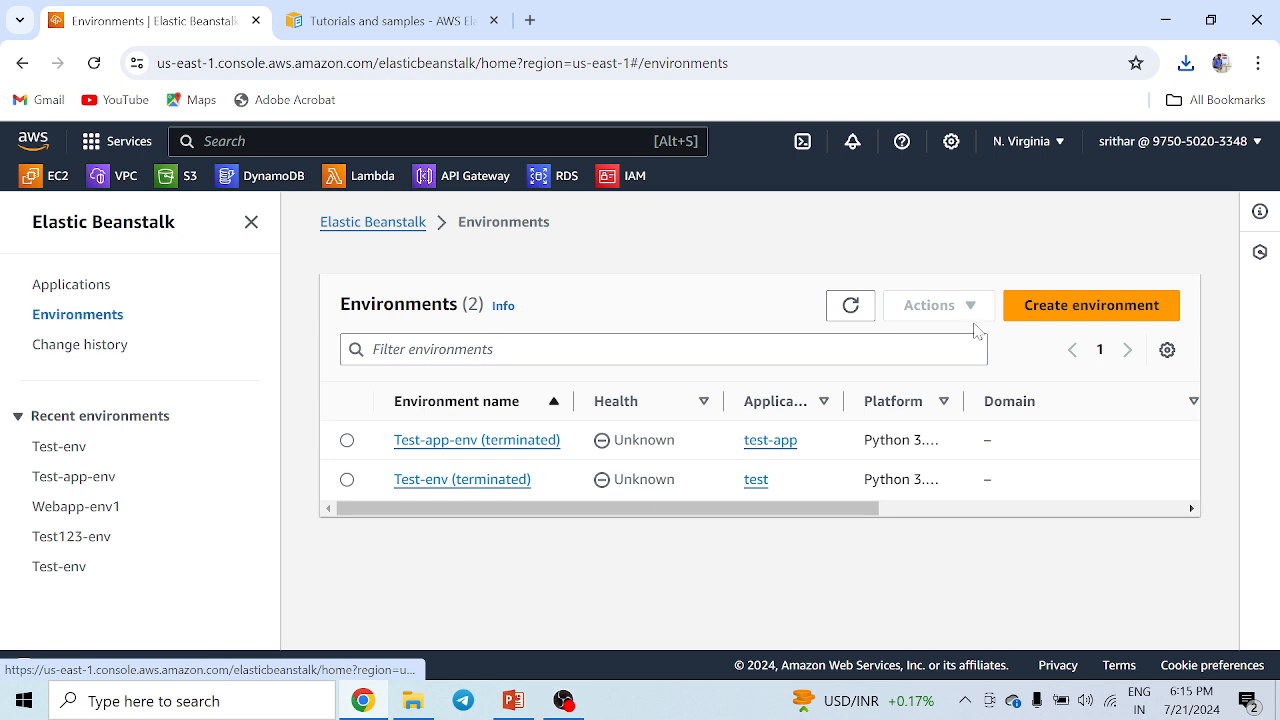
Start creating a Web server environment and name the application test-app.
click(1092, 310)
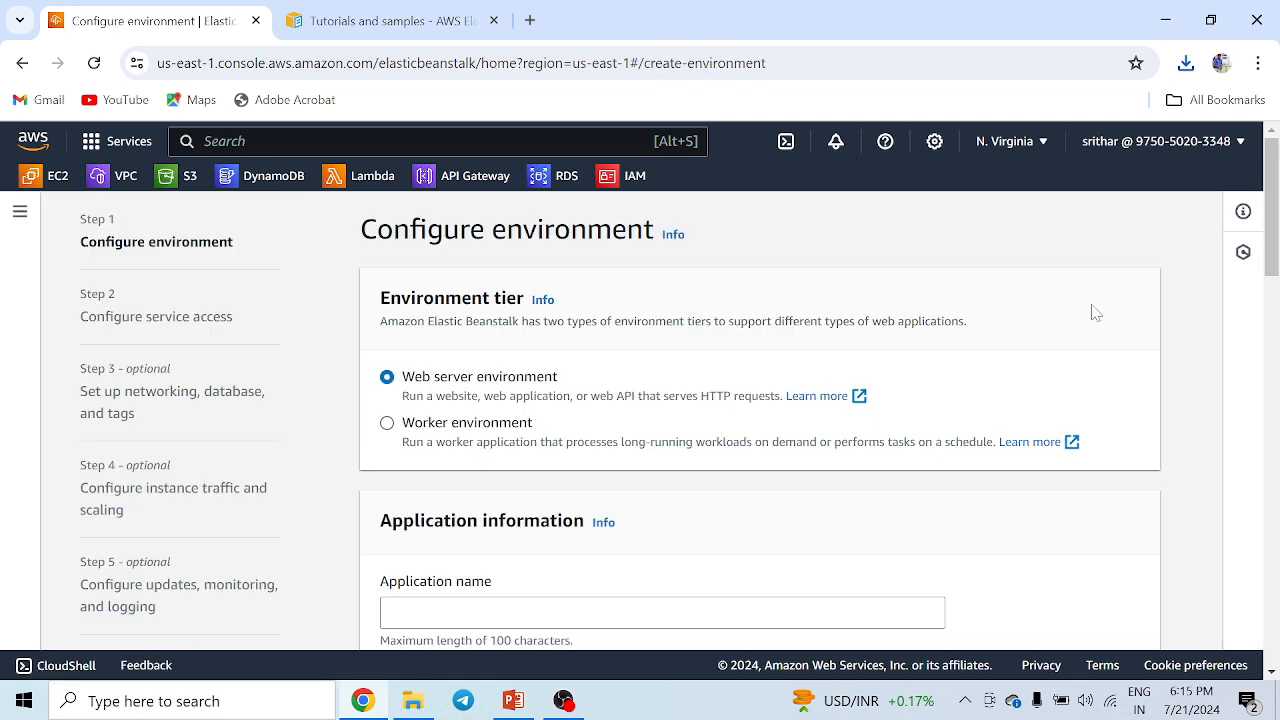
drag(402, 381, 563, 393)
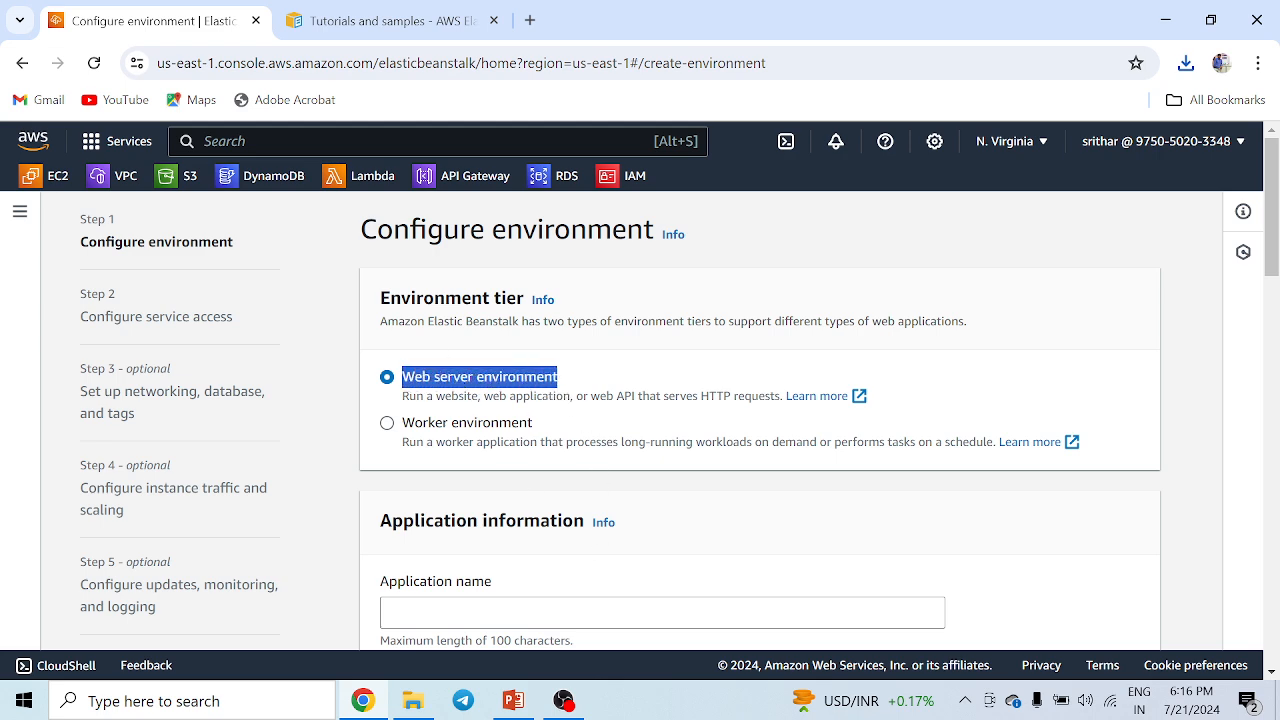
scroll(535, 425, down, 1)
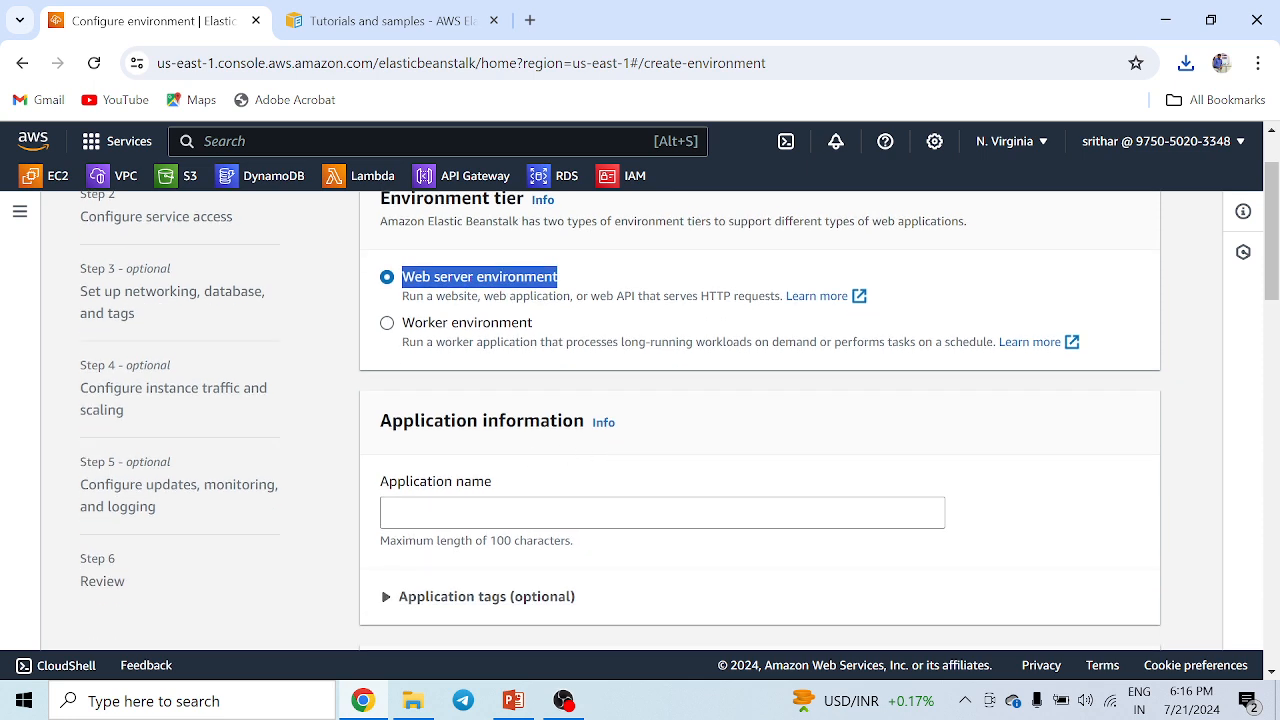
click(389, 512)
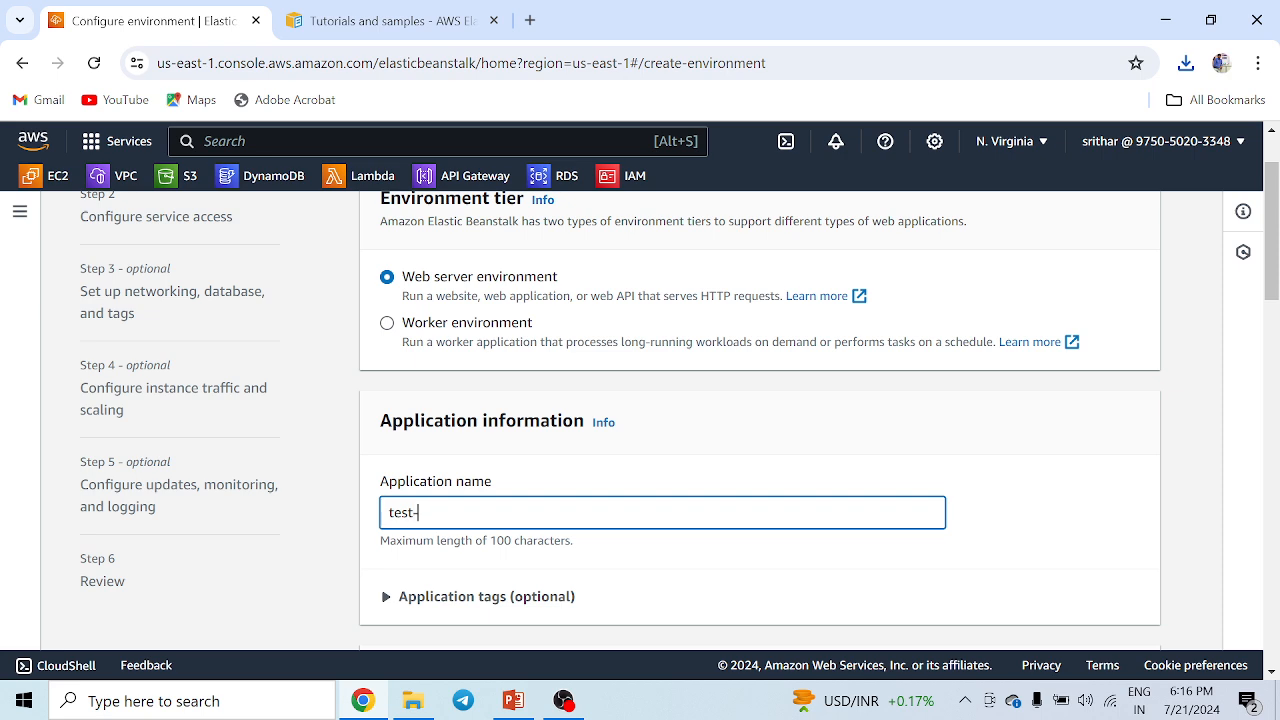
text(test-app)
Choose Python as the managed platform.
scroll(466, 457, down, 3)
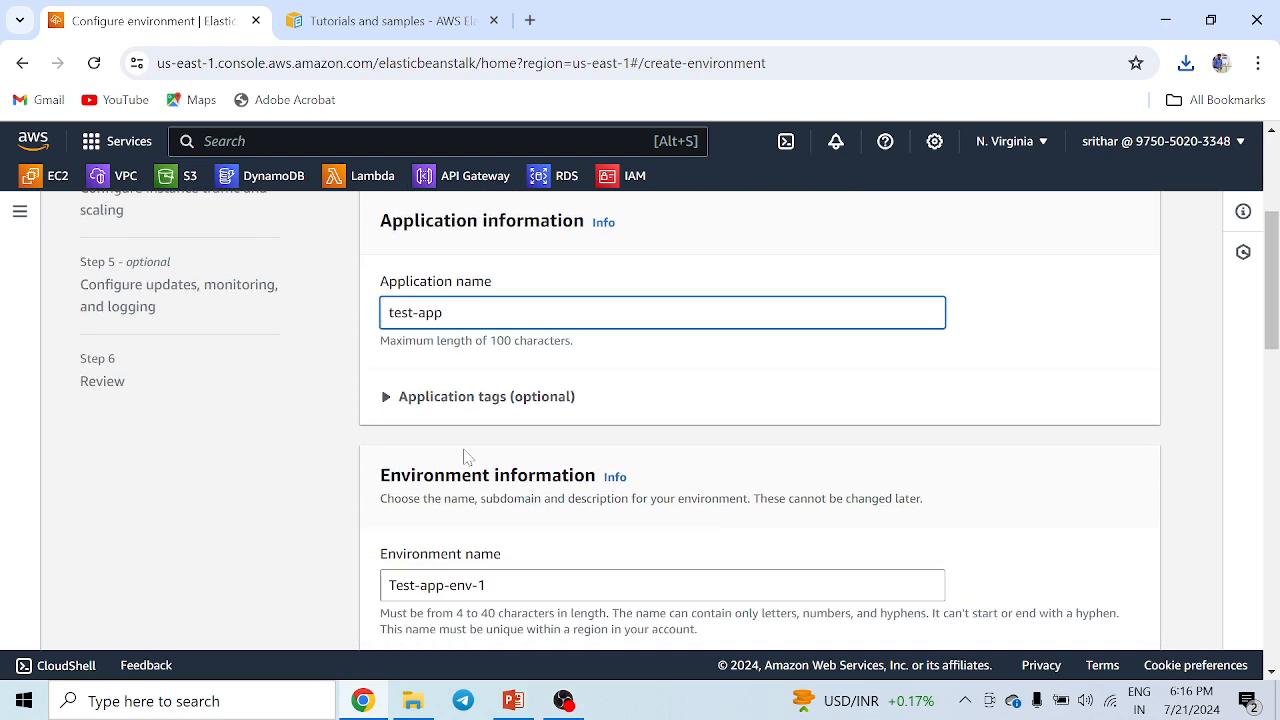
scroll(537, 457, down, 2)
scroll(563, 480, down, 4)
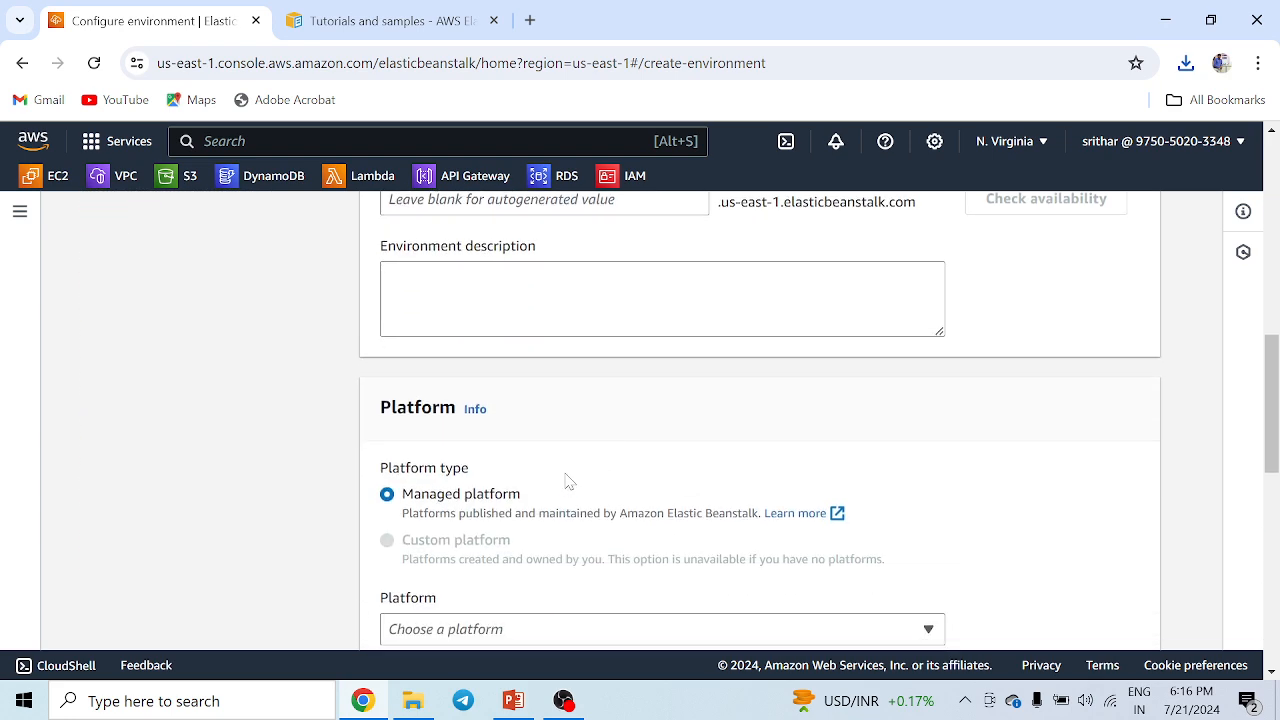
click(477, 438)
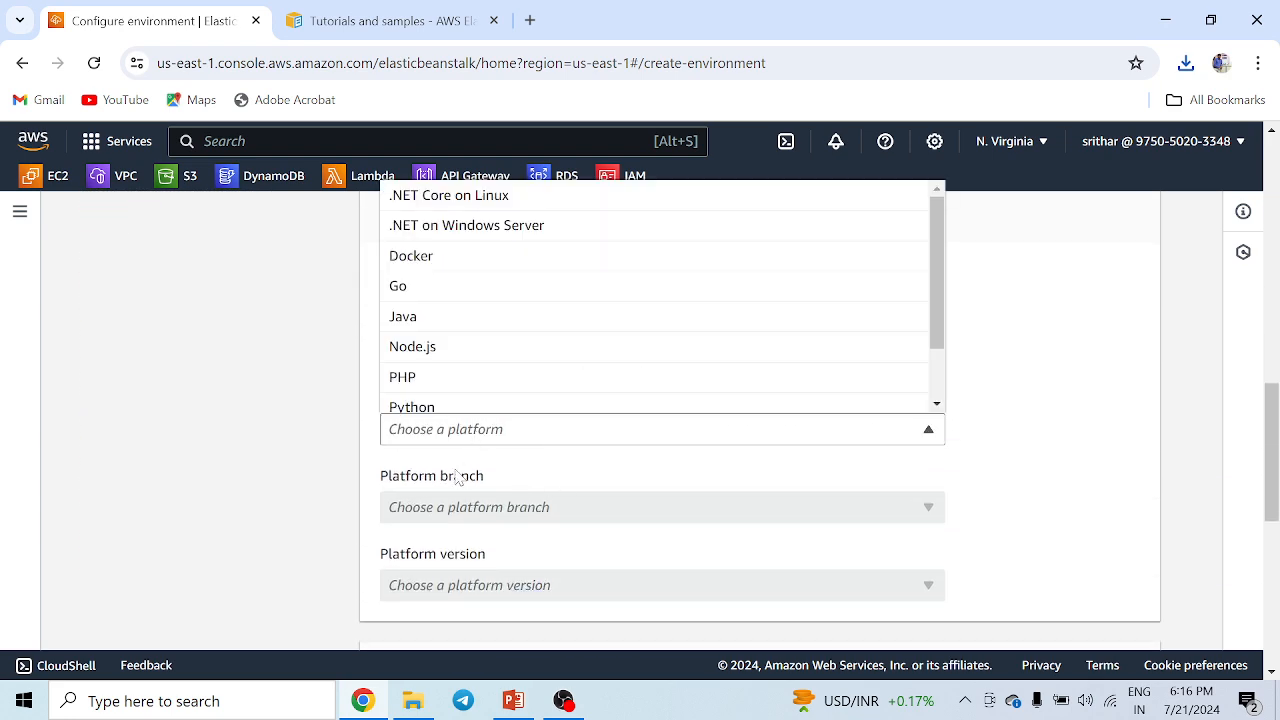
click(430, 405)
Choose to upload your own code and set the version label to v1.
scroll(837, 451, down, 4)
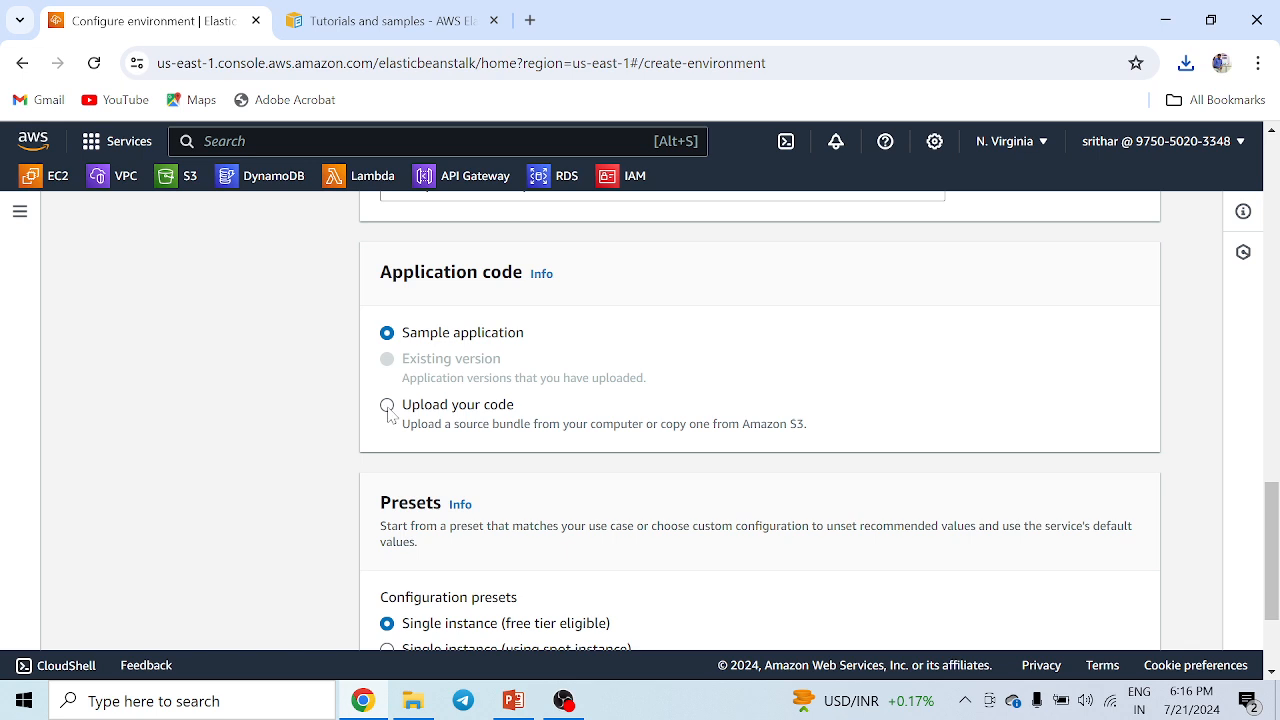
click(387, 405)
scroll(512, 430, down, 1)
click(478, 410)
text(v)
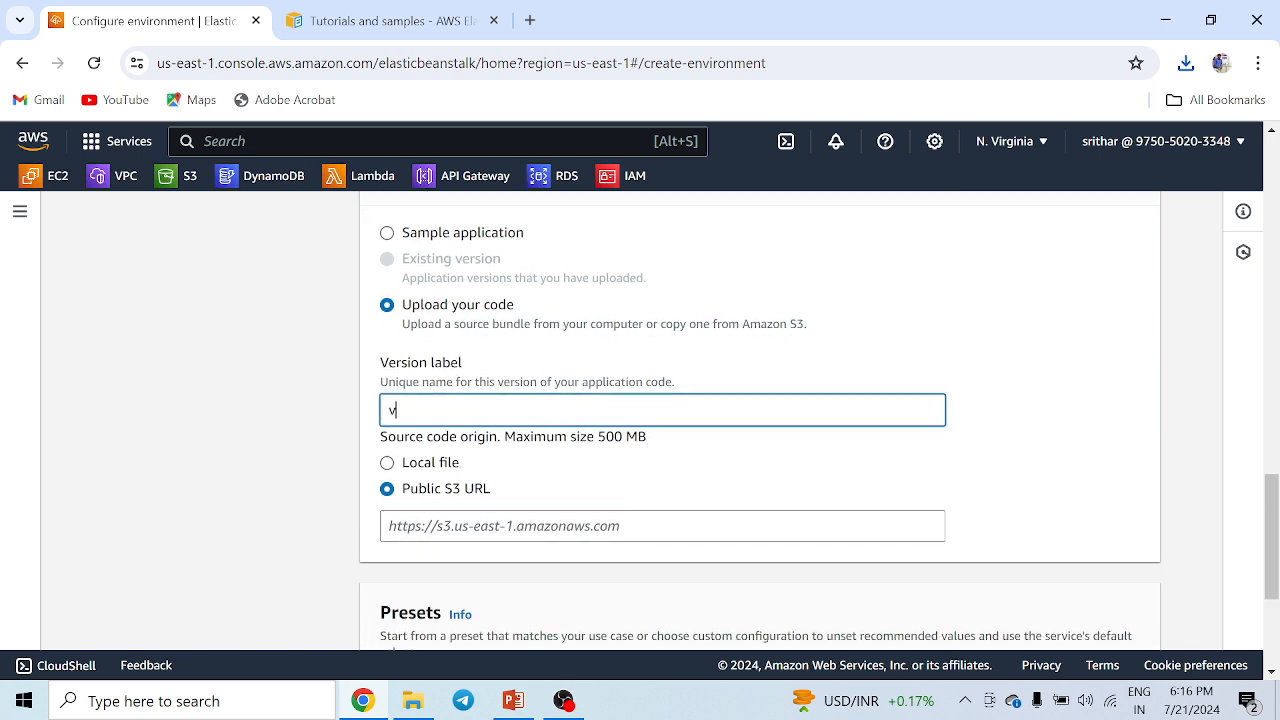
text(1)
Upload python (3).zip from a local file as the source bundle.
click(419, 470)
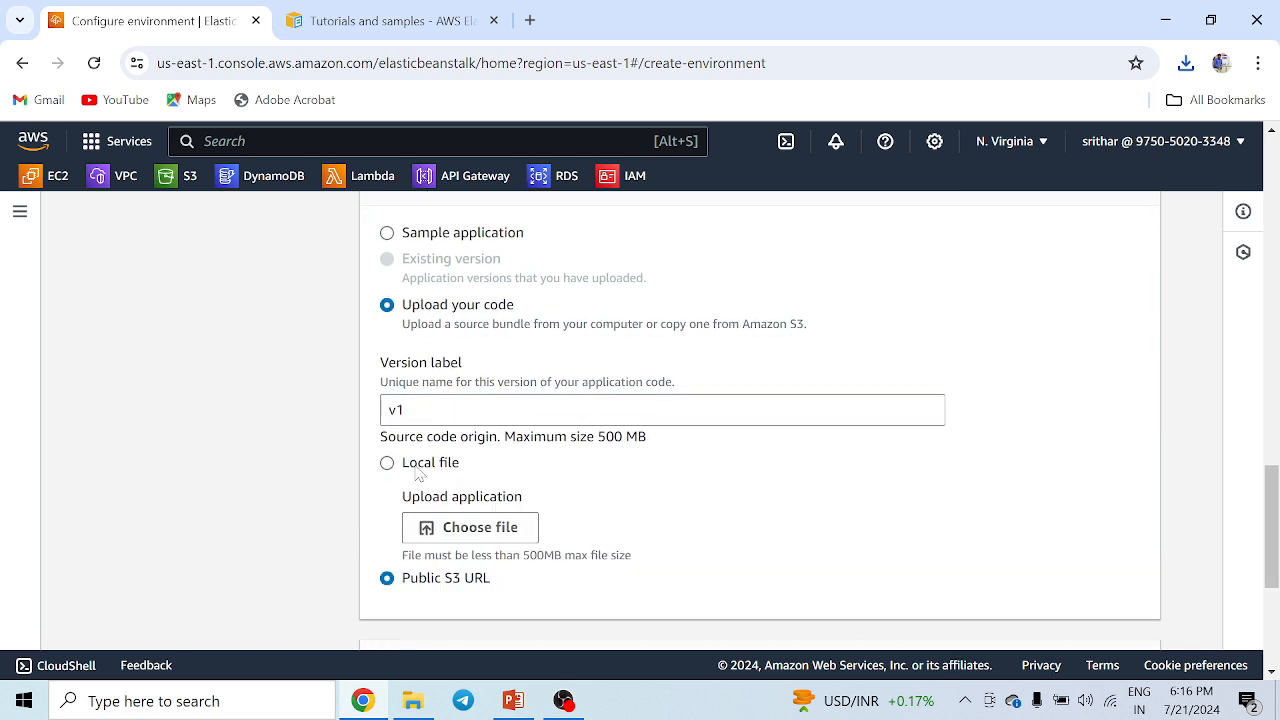
click(475, 530)
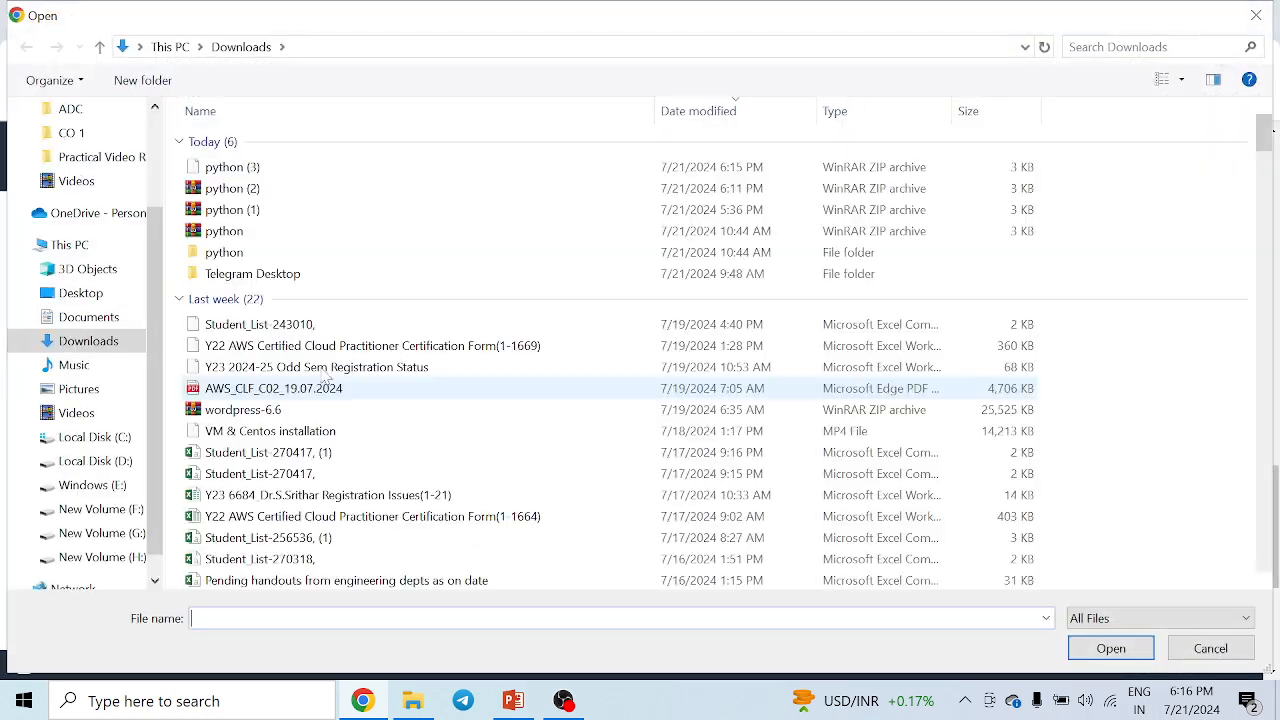
click(232, 170)
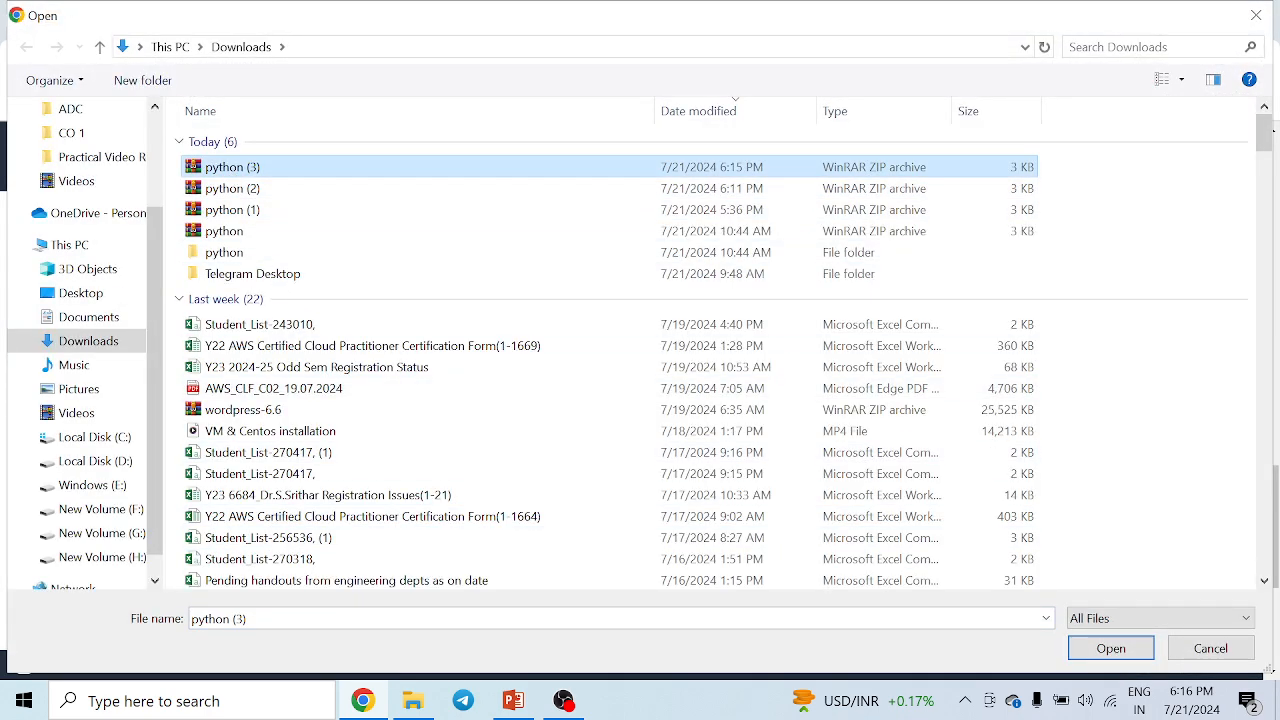
click(1088, 646)
Continue to the service access configuration with the single-instance free tier preset.
scroll(748, 472, down, 4)
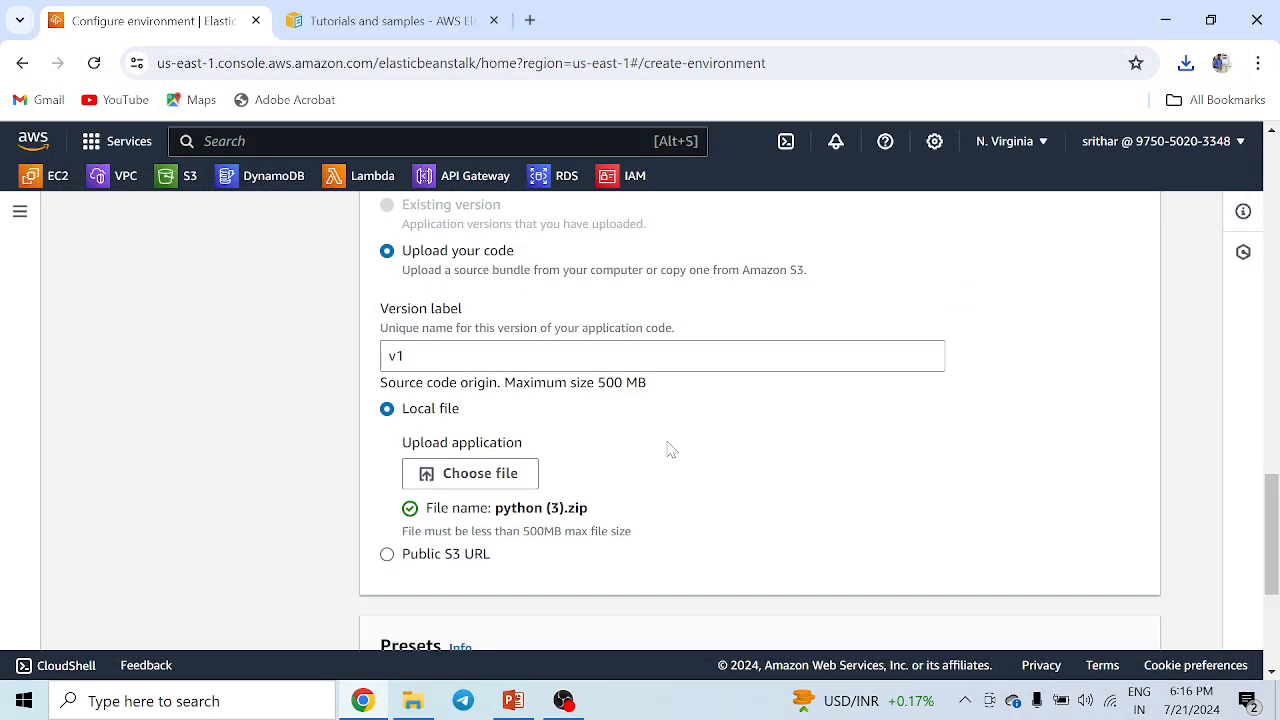
scroll(506, 395, up, 1)
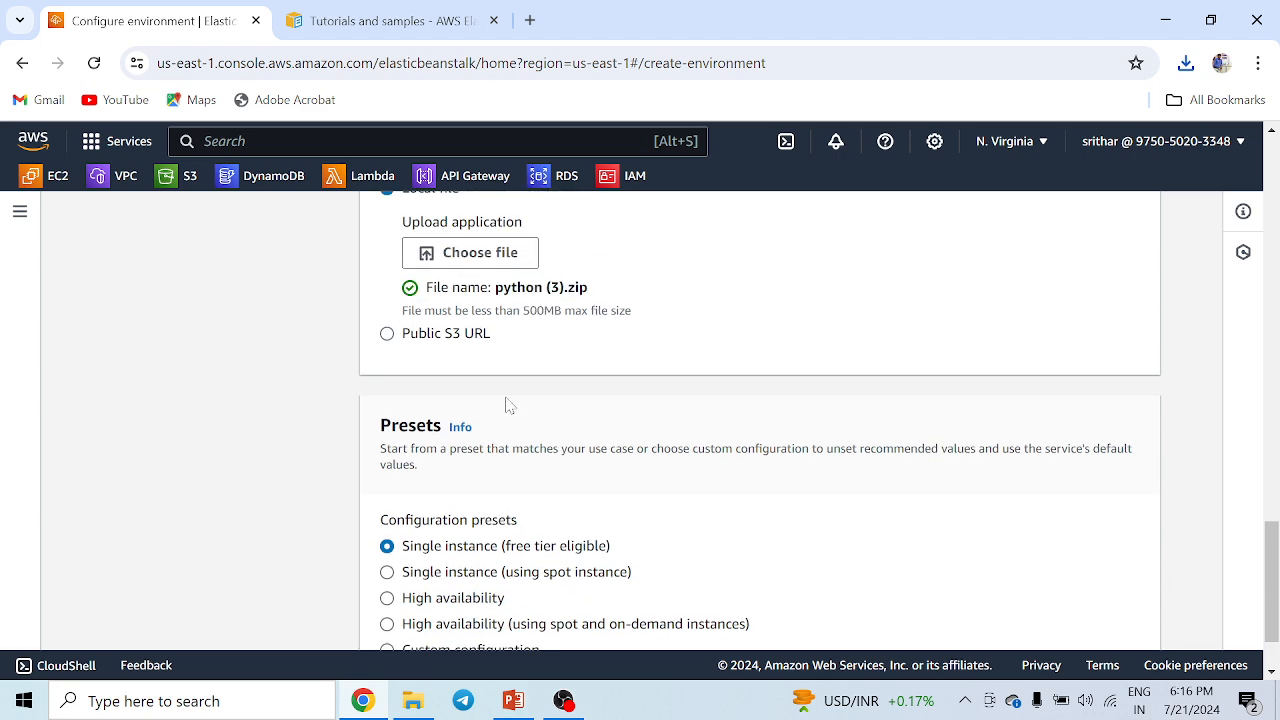
scroll(946, 548, down, 1)
click(1116, 622)
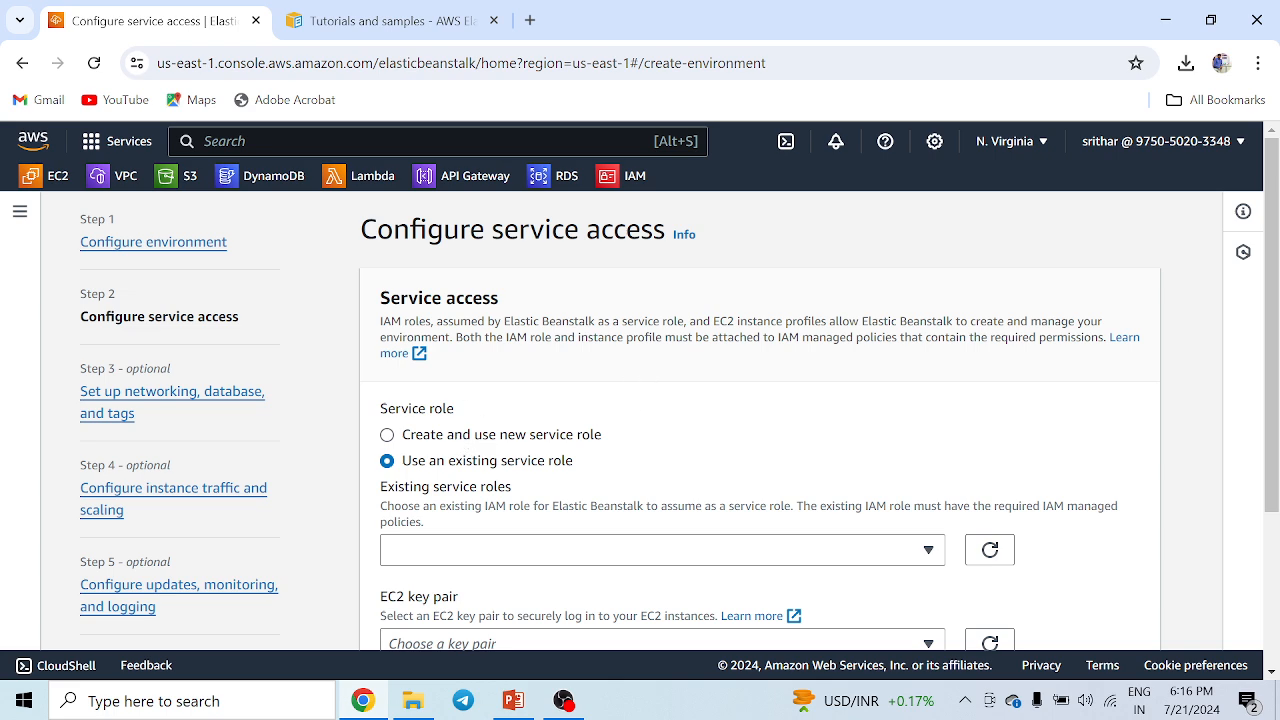
Choose to create and use a new service role.
click(415, 444)
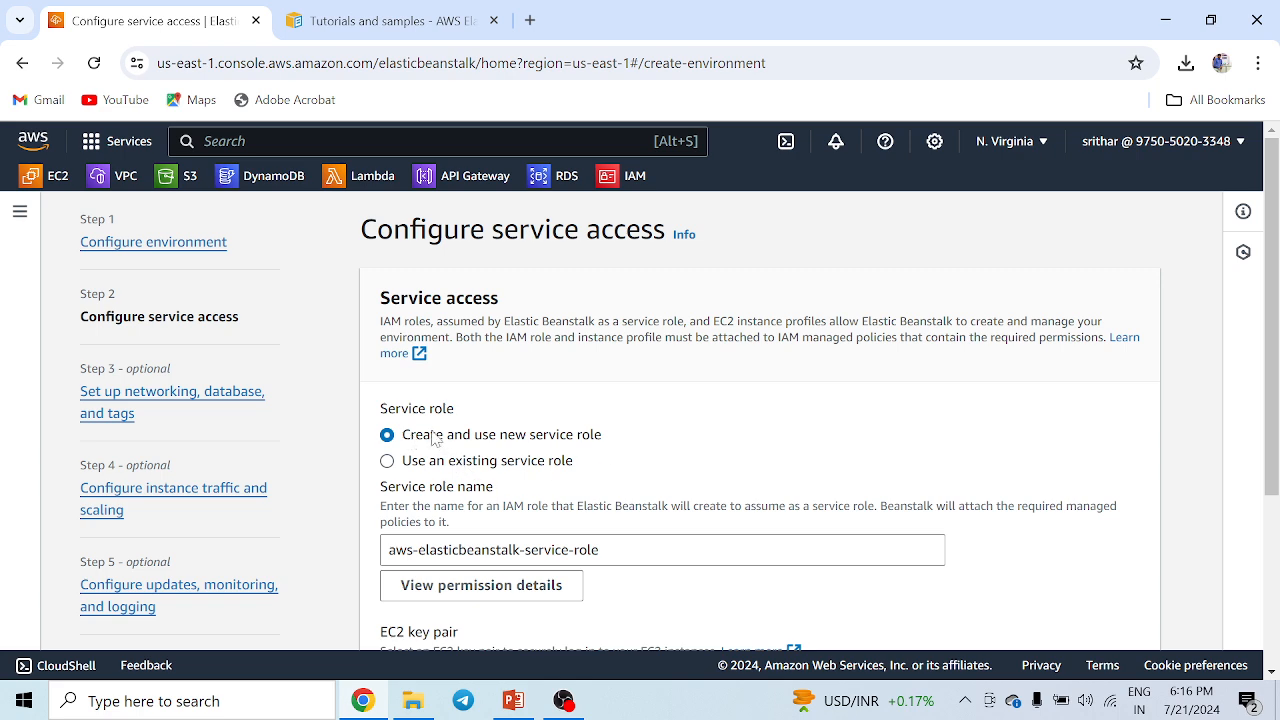
scroll(697, 423, down, 1)
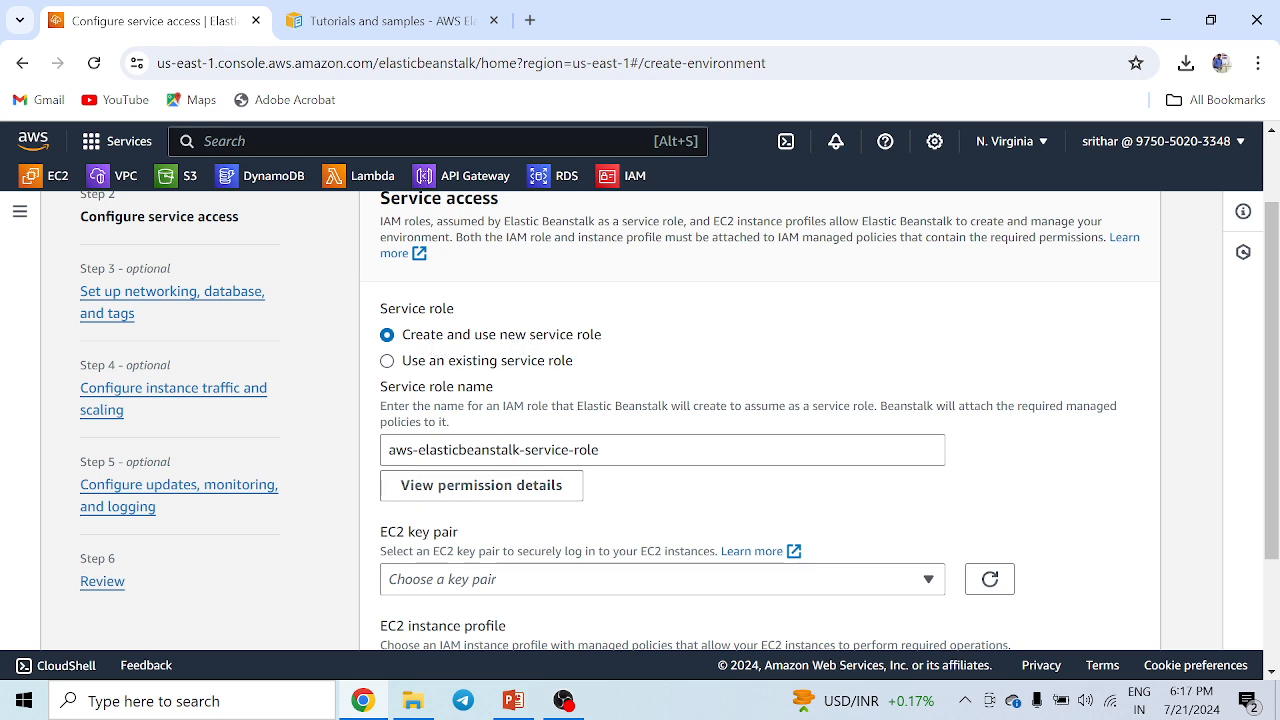
scroll(600, 420, down, 2)
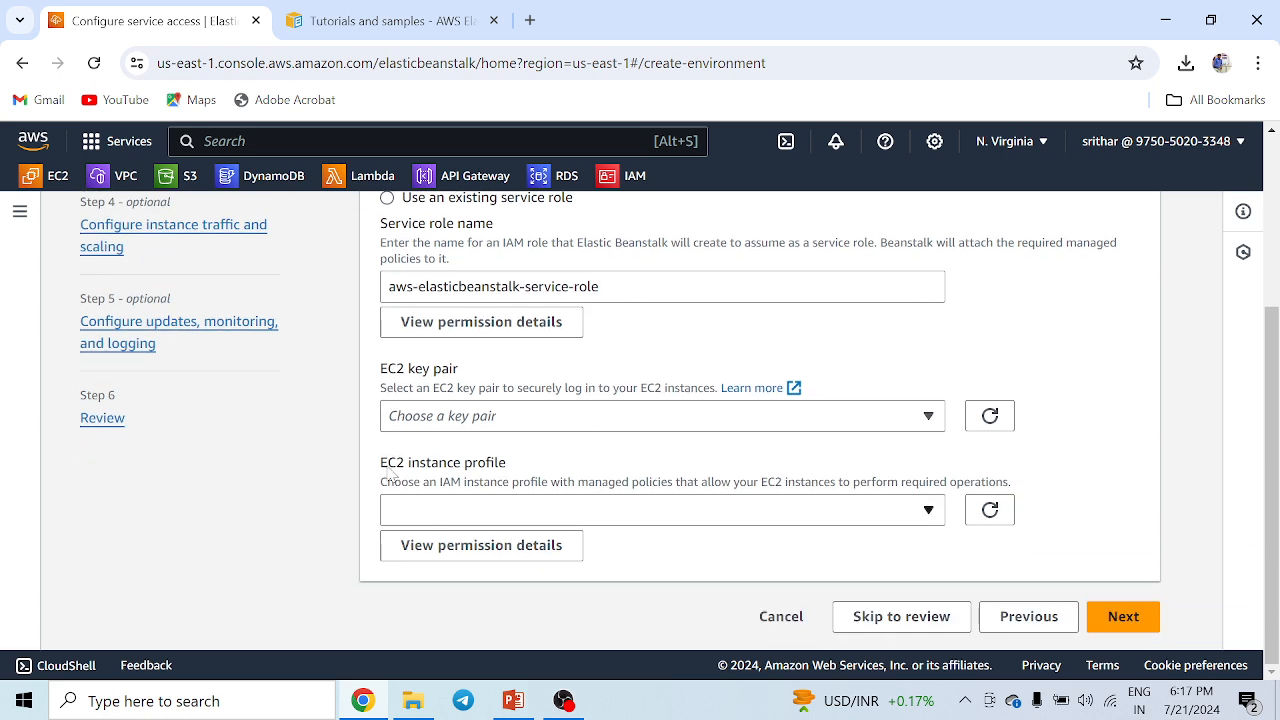
Duplicate the current browser tab.
drag(382, 469, 513, 474)
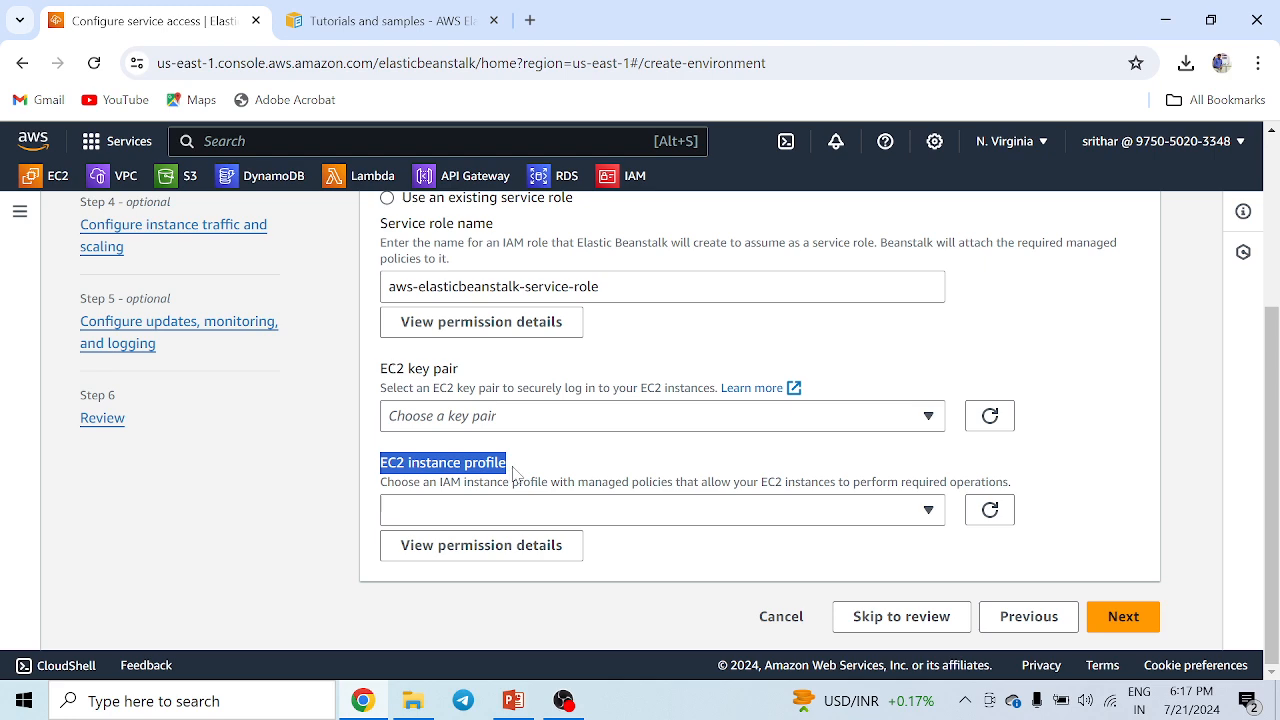
right_click(183, 31)
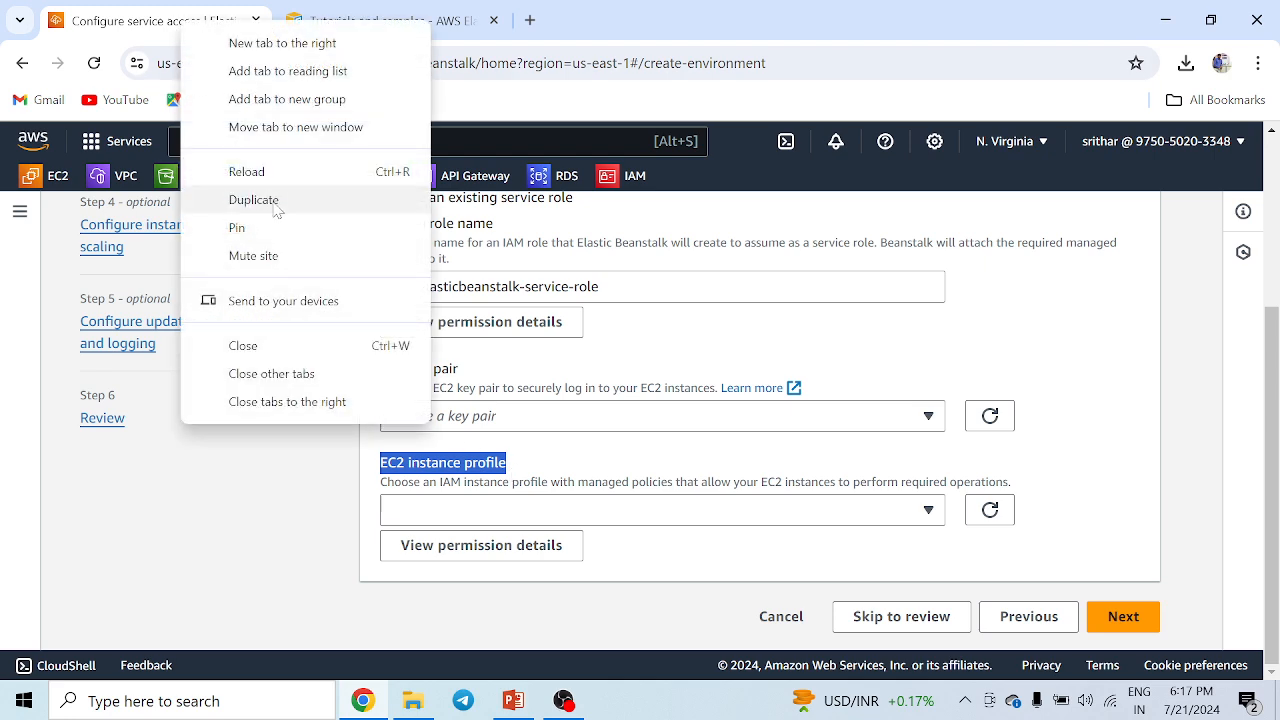
click(276, 200)
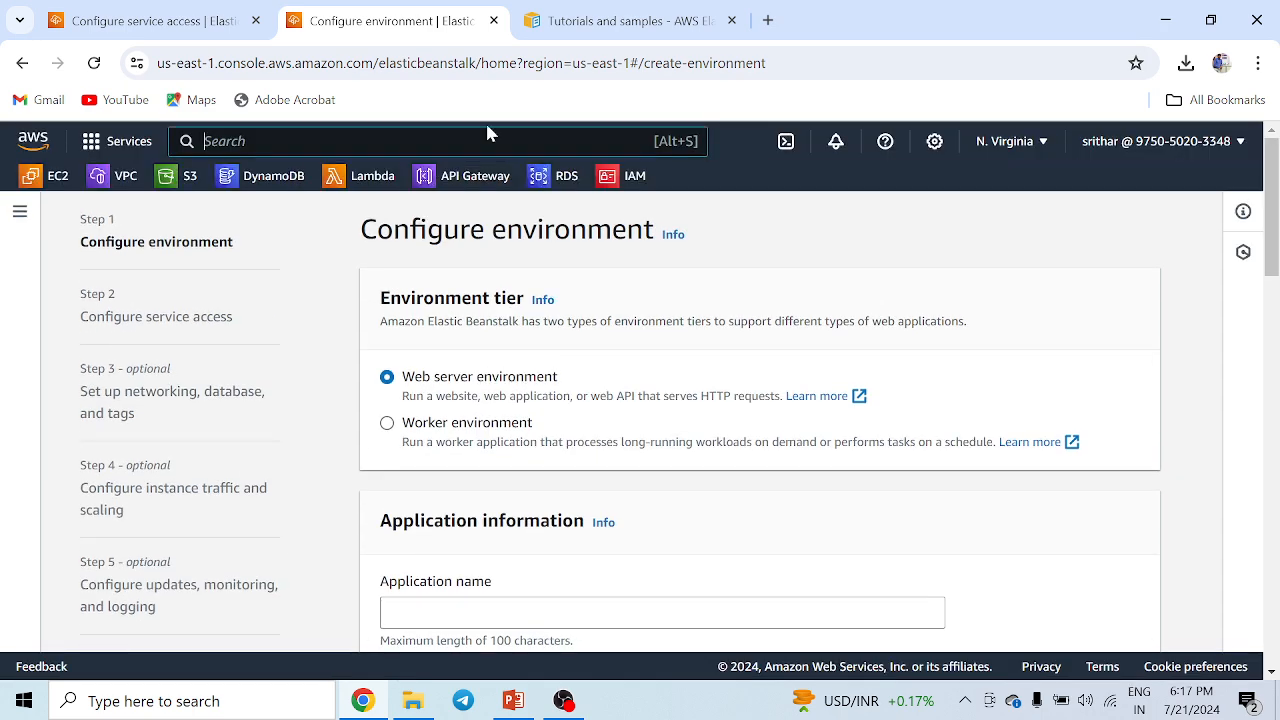
Open IAM Roles in the new tab and start creating a role.
text(iam)
click(490, 300)
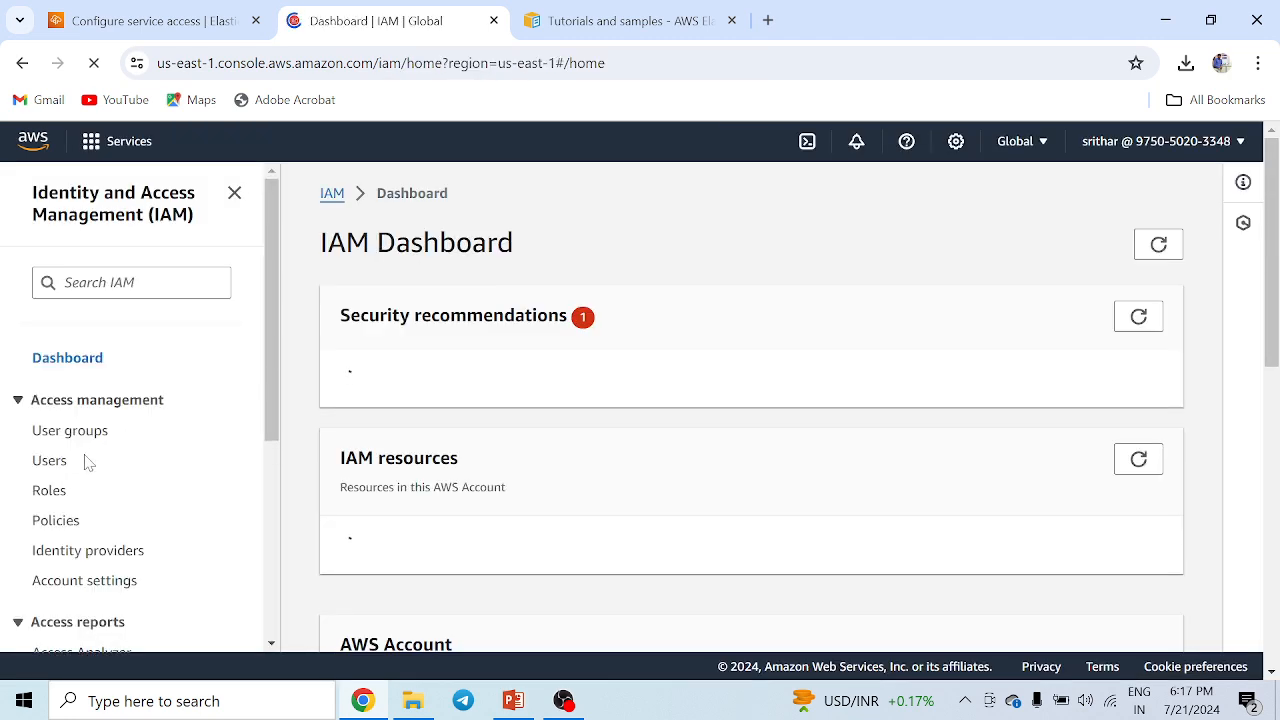
click(50, 522)
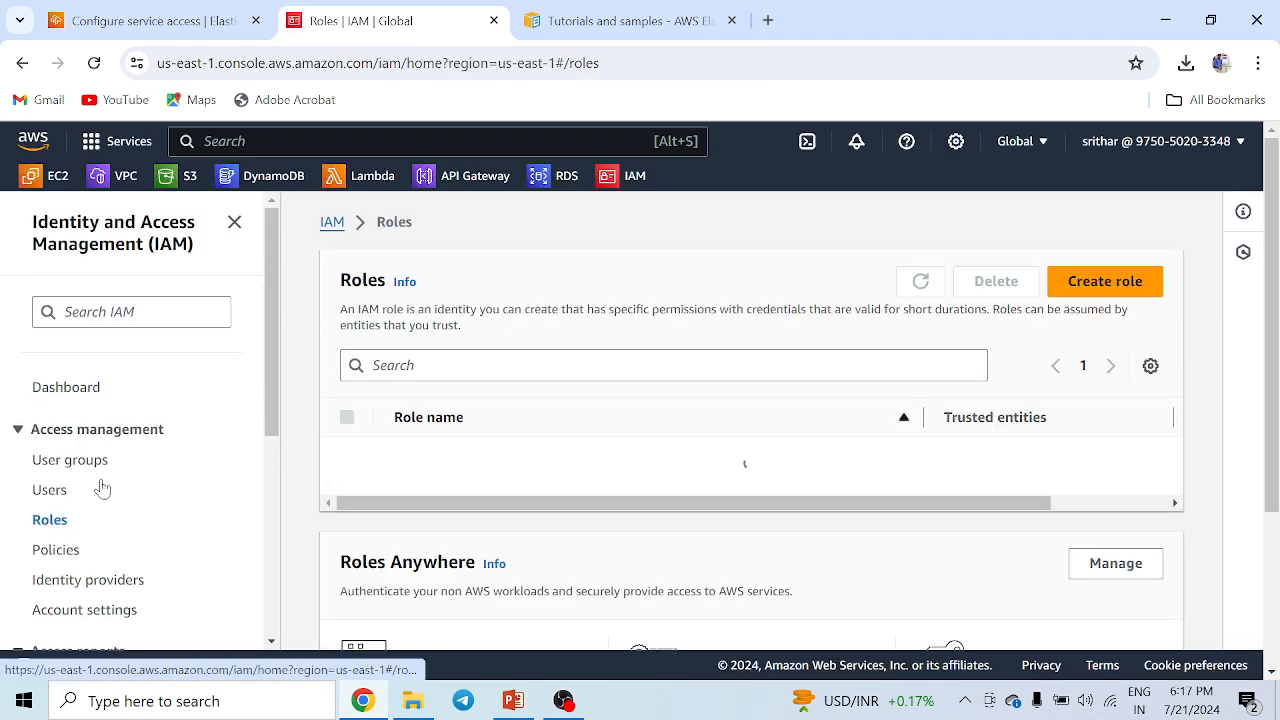
click(1100, 284)
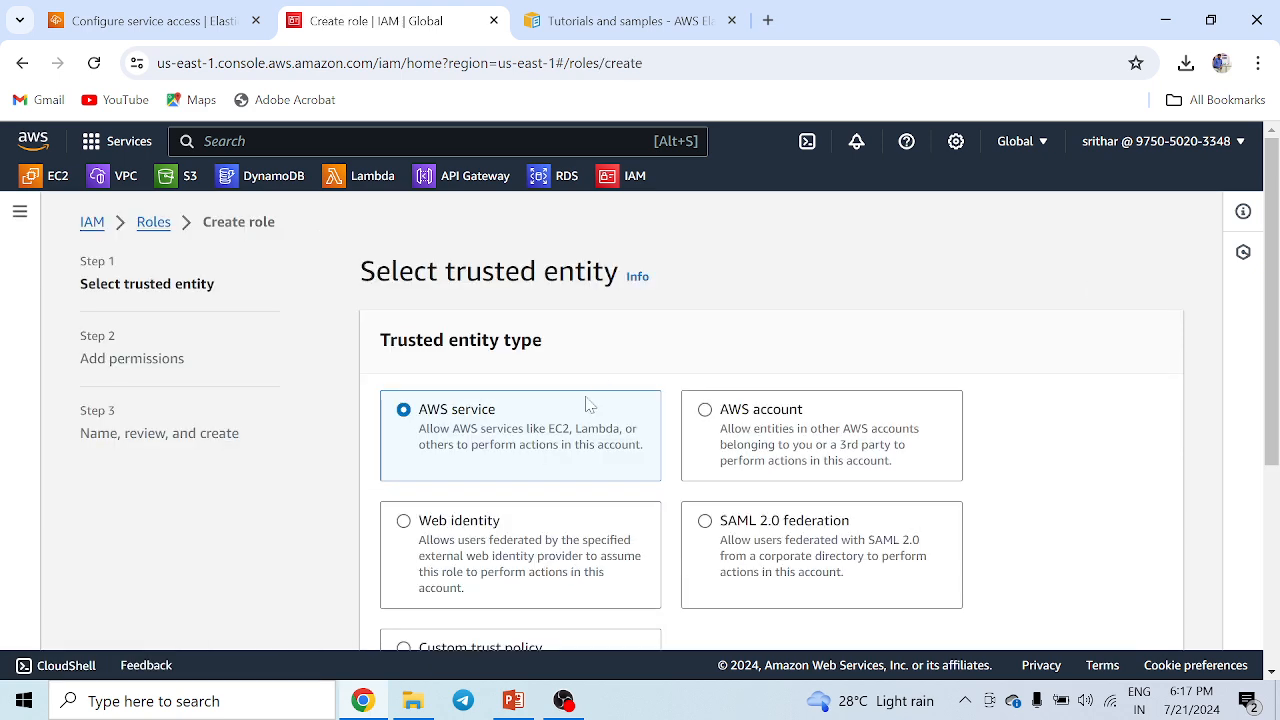
Set the trusted entity to AWS service with the EC2 use case and continue to permissions.
scroll(563, 438, down, 1)
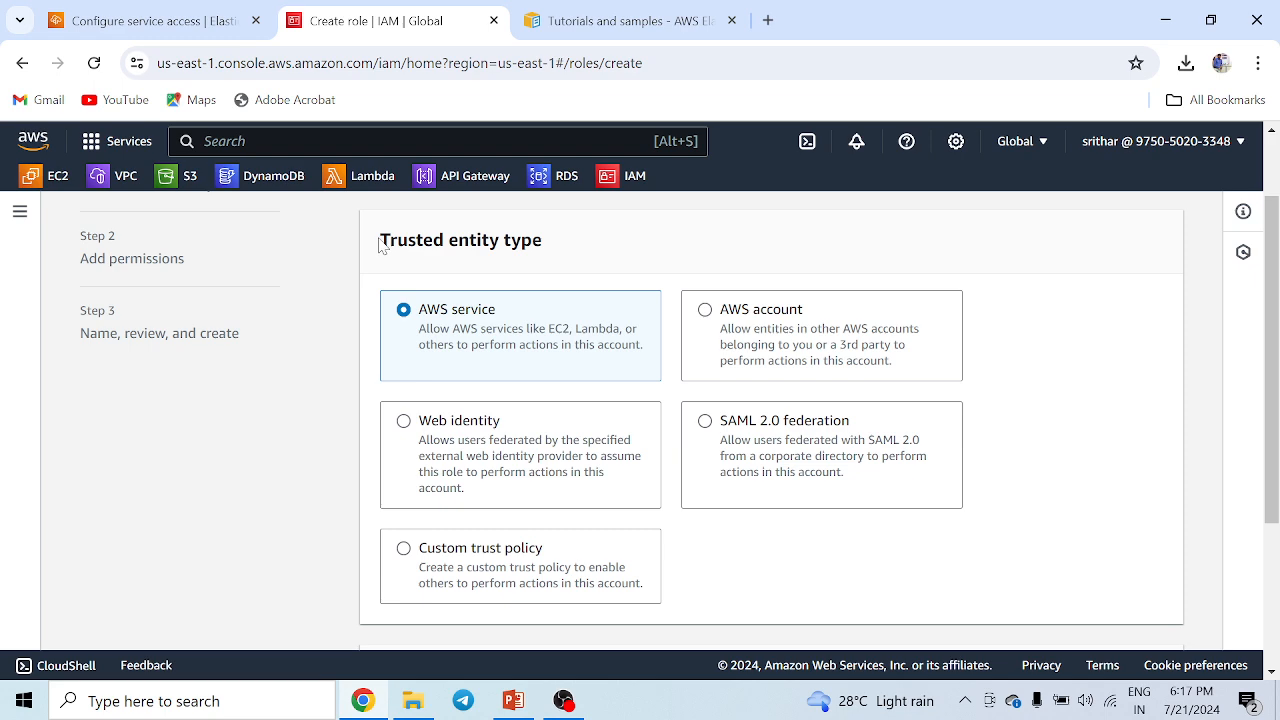
drag(380, 245, 566, 249)
scroll(571, 450, down, 3)
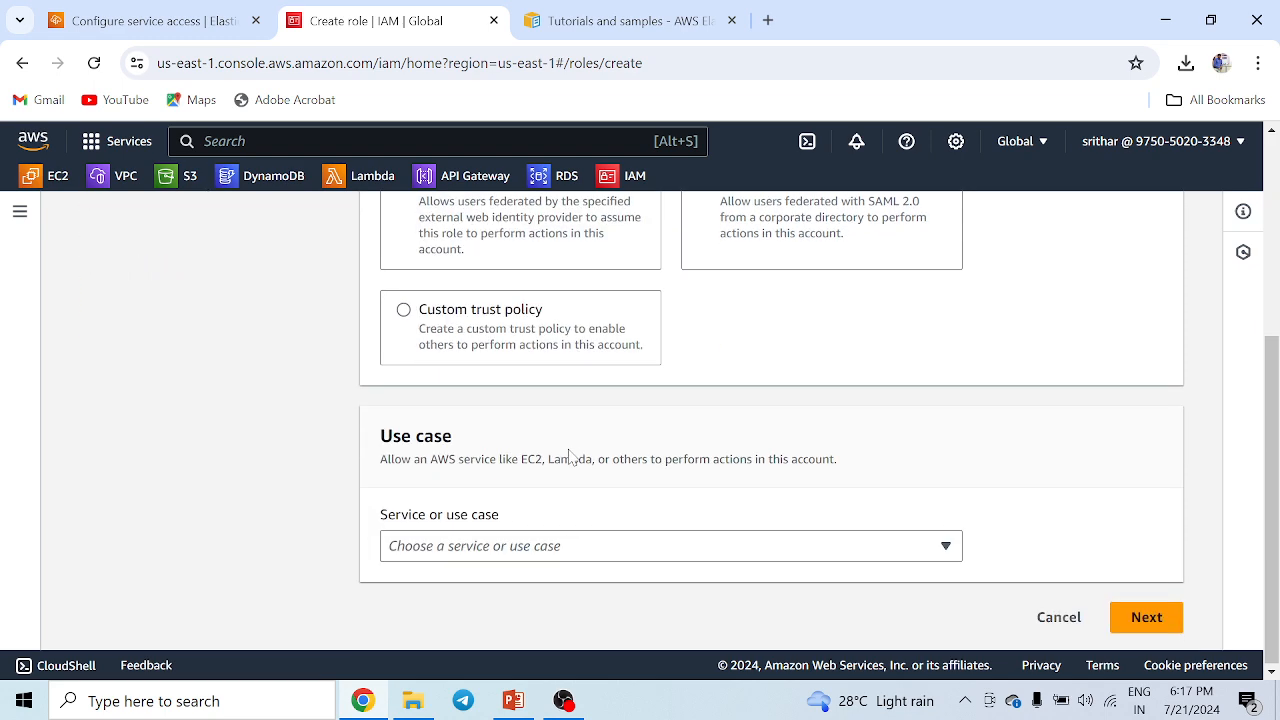
click(464, 553)
text(ec2)
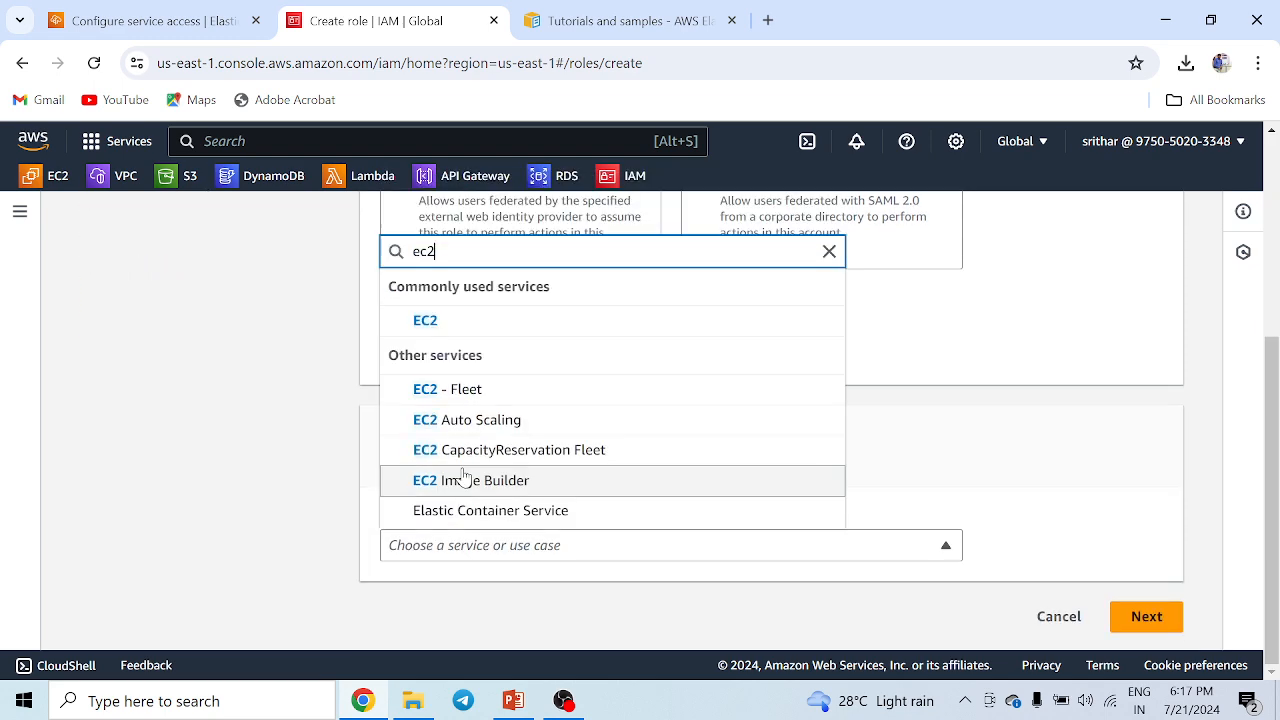
click(455, 324)
scroll(949, 580, down, 5)
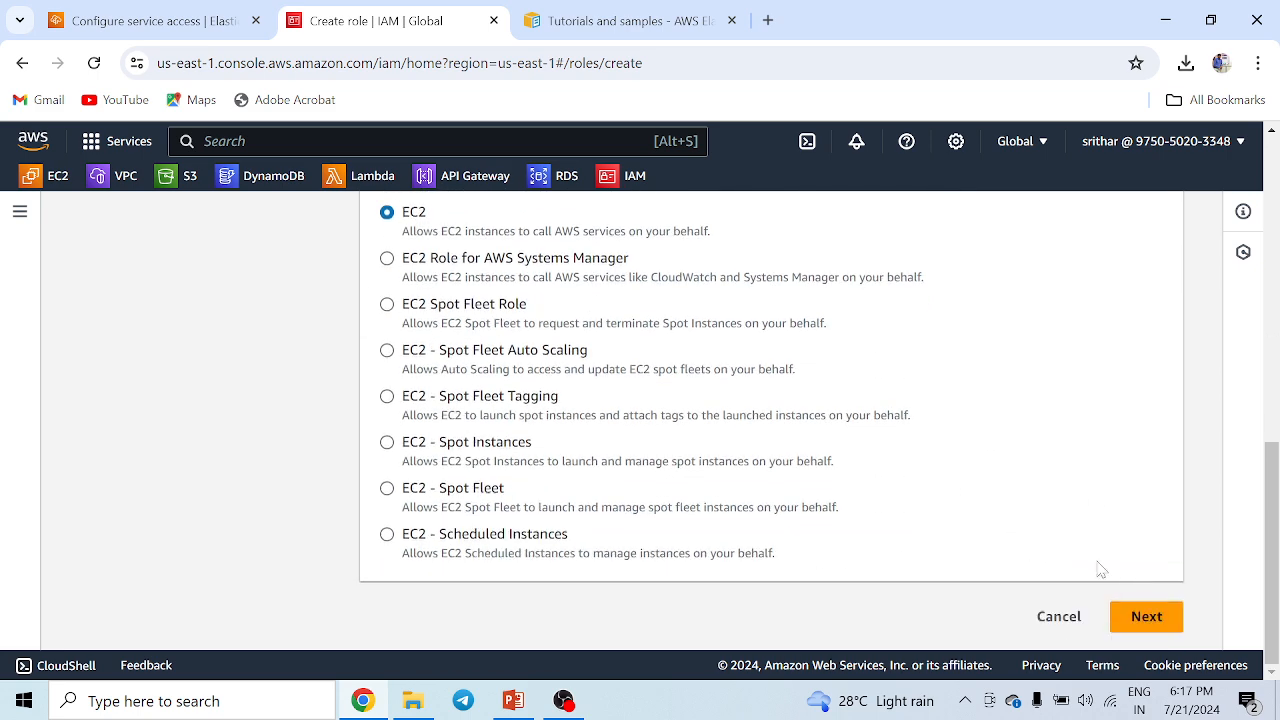
click(1146, 617)
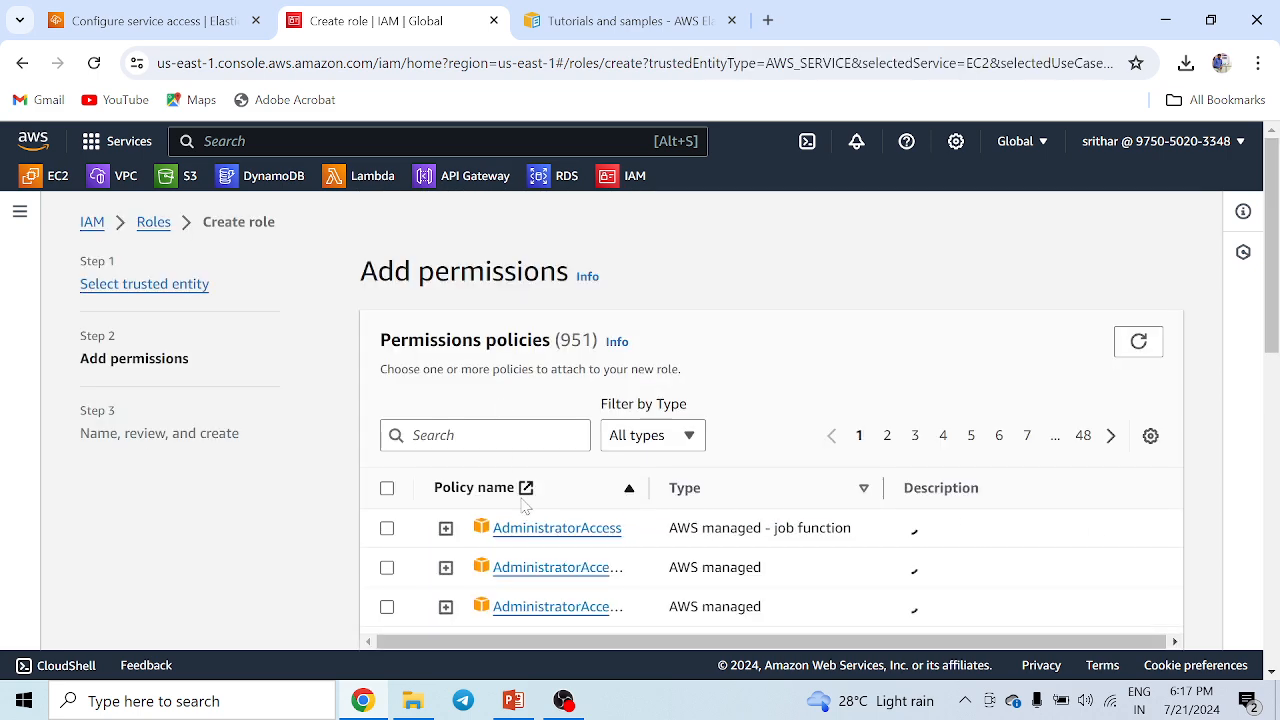
Switch to PowerPoint and review the steps slide of the presentation.
click(513, 701)
click(75, 427)
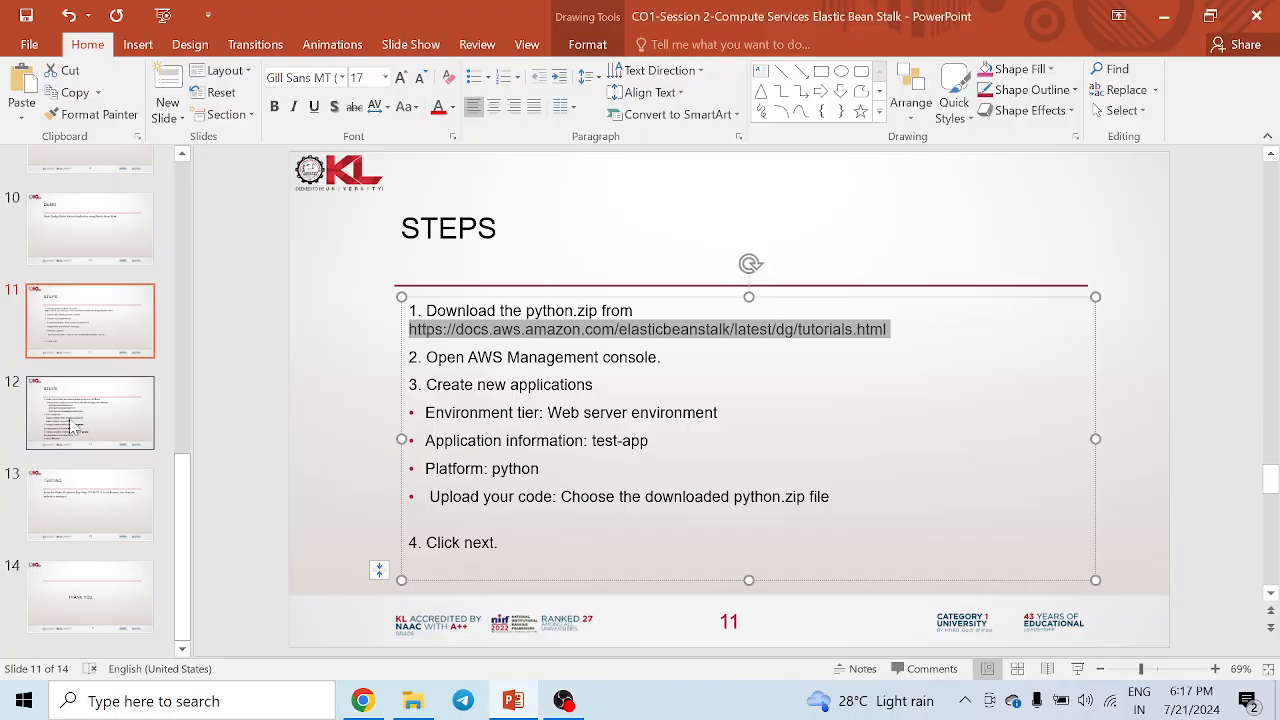
Copy AWSElasticBeanstalkWebTier from the slide, search for it in the permissions policies and select it.
double_click(519, 347)
key(ctrl+c)
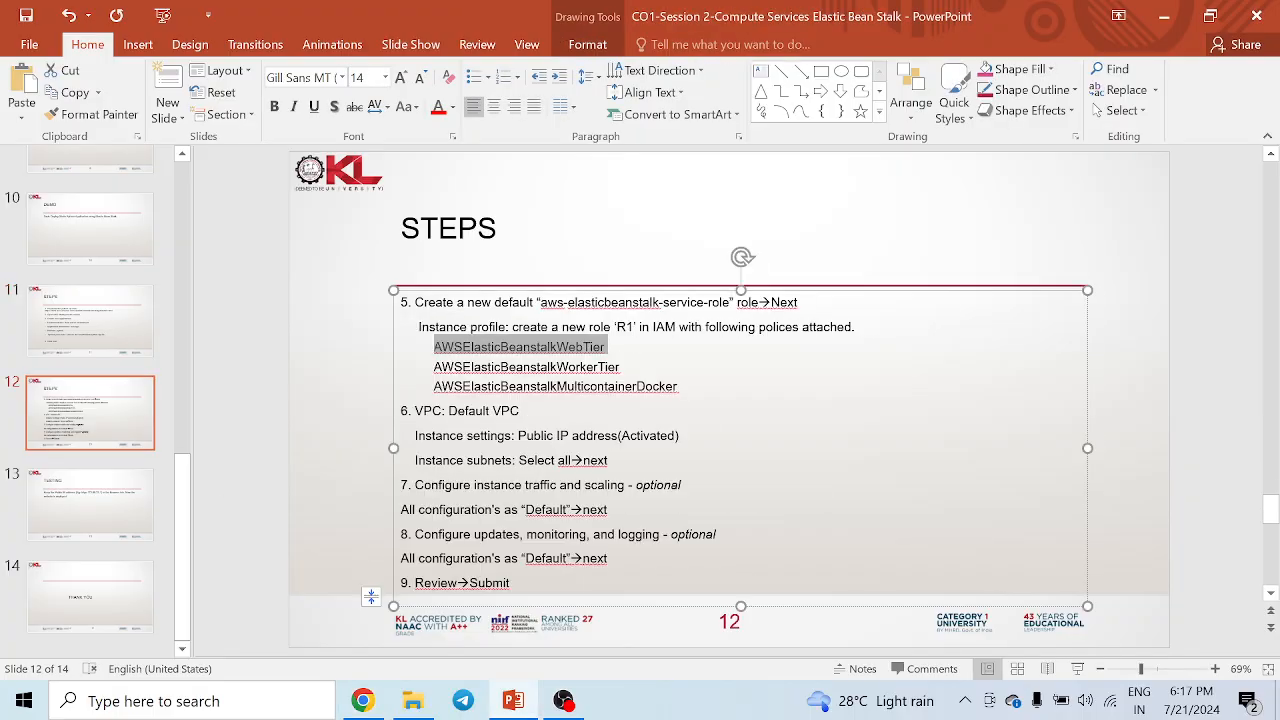
key(alt+Tab)
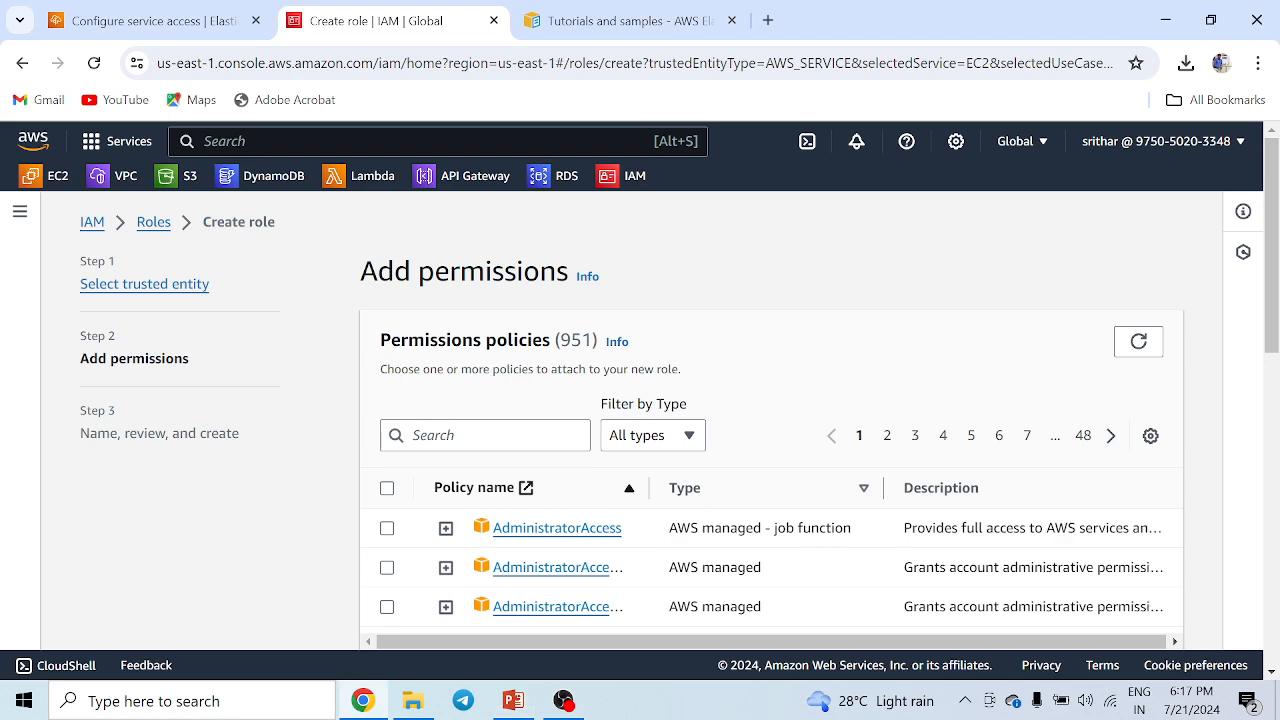
click(500, 435)
key(ctrl+v)
scroll(500, 420, down, 1)
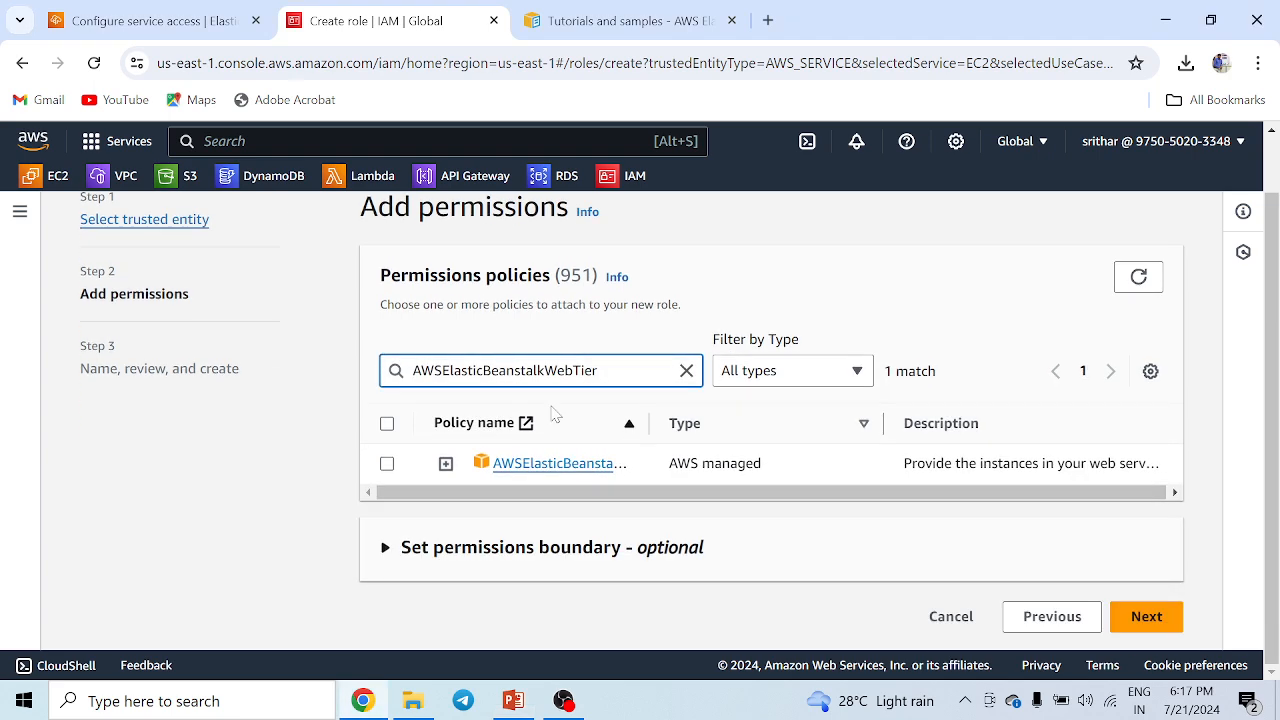
click(387, 464)
Copy AWSElasticBeanstalkWorkerTier from the slide, replace the policy search with it and select the policy.
key(alt+Tab)
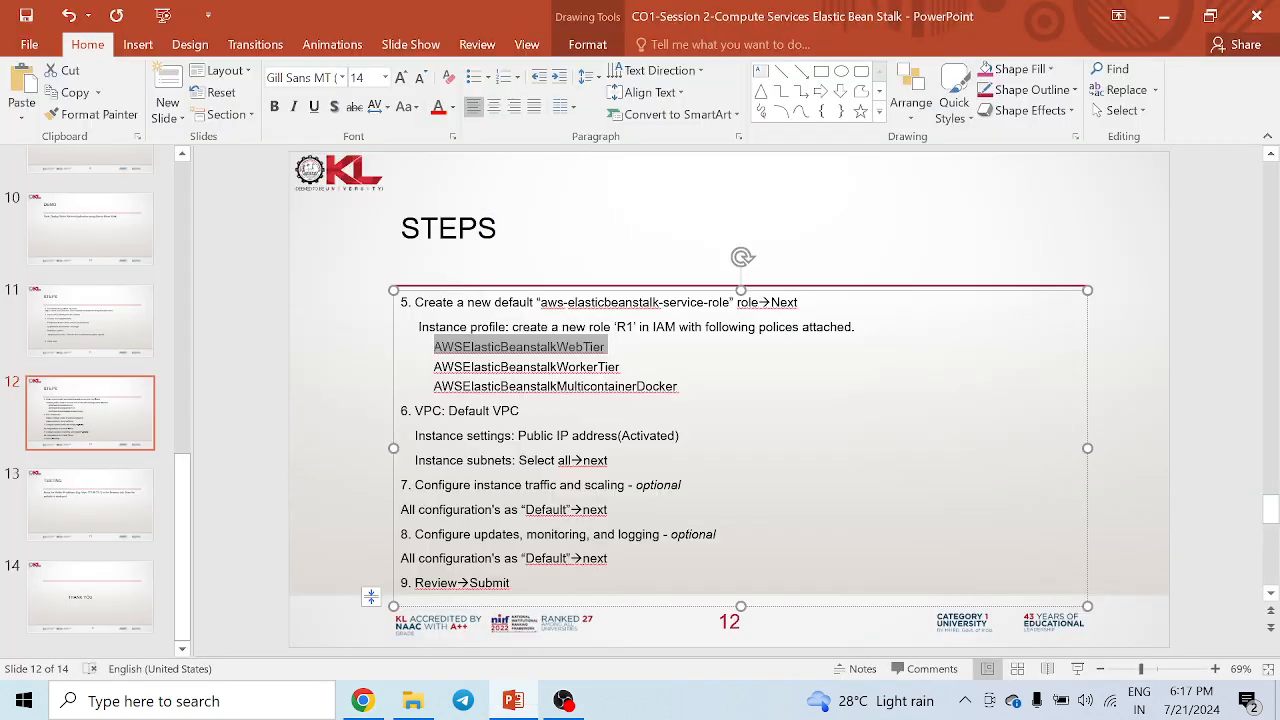
double_click(526, 367)
key(ctrl+c)
key(alt+Tab)
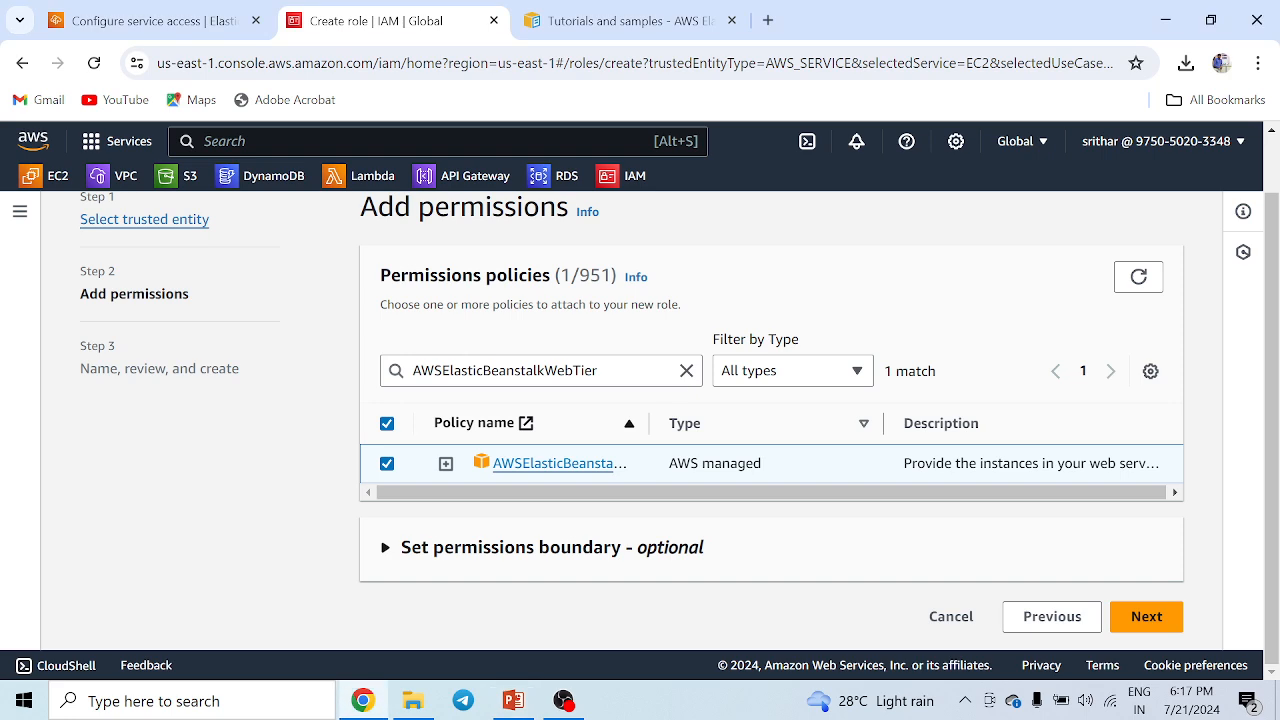
click(686, 370)
key(ctrl+v)
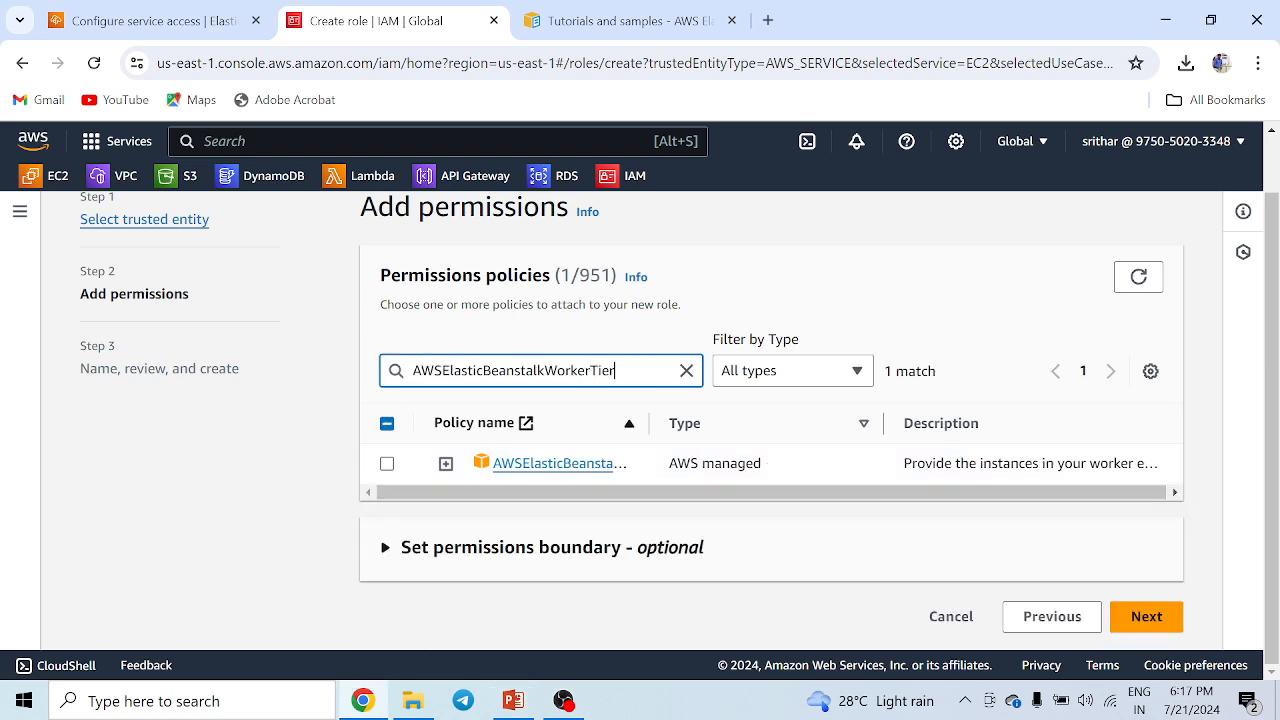
click(387, 464)
Copy AWSElasticBeanstalkMulticontainerDocker from the slide, replace the policy search with it and select the policy.
key(alt+Tab)
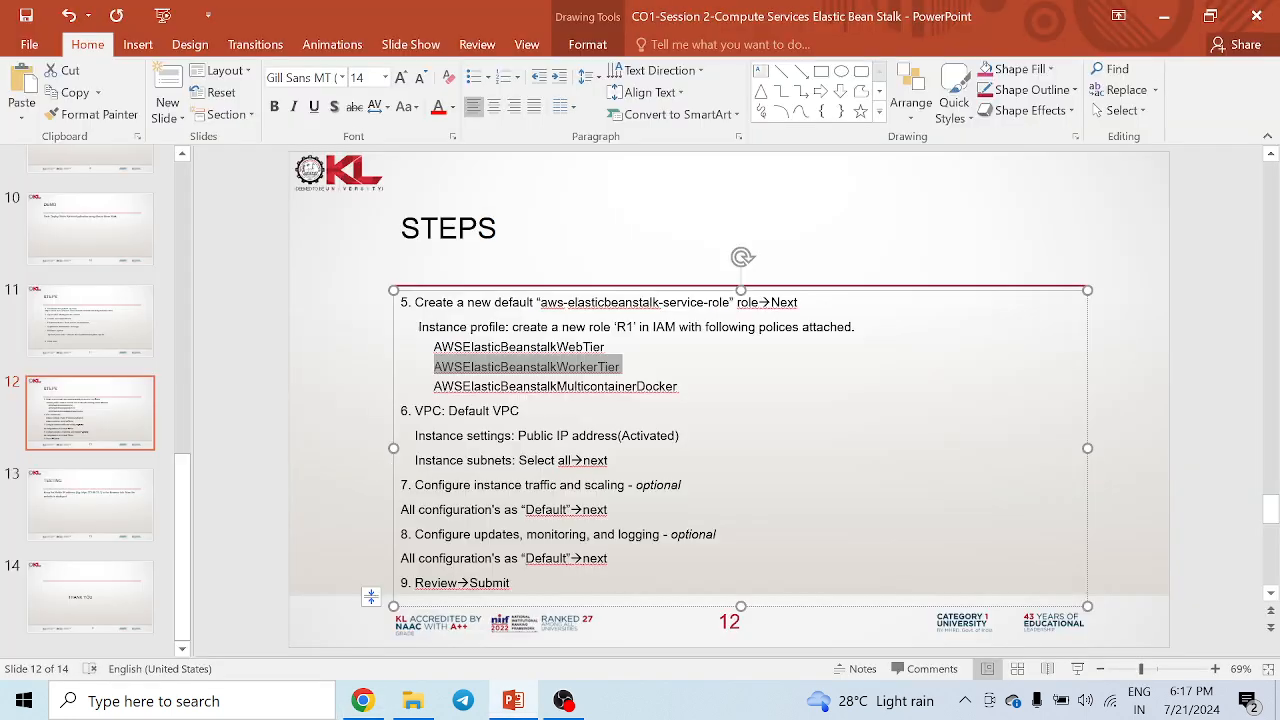
double_click(556, 387)
key(ctrl+c)
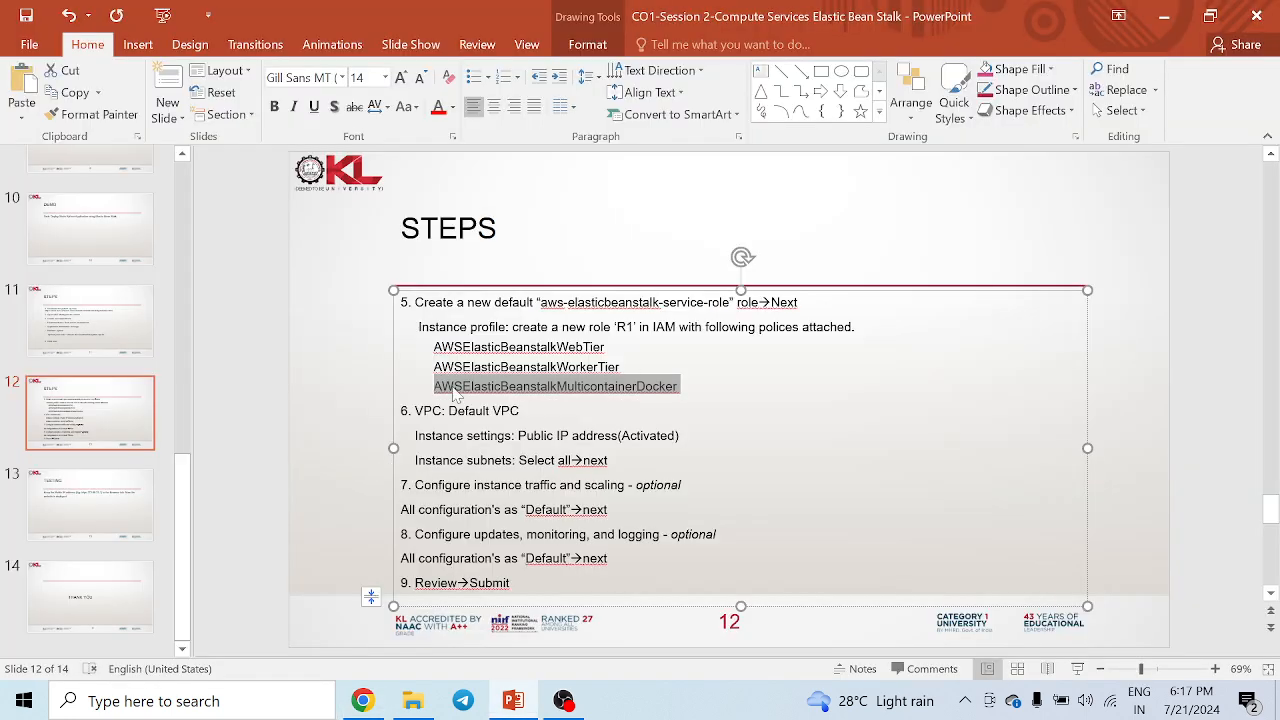
key(alt+Tab)
click(686, 371)
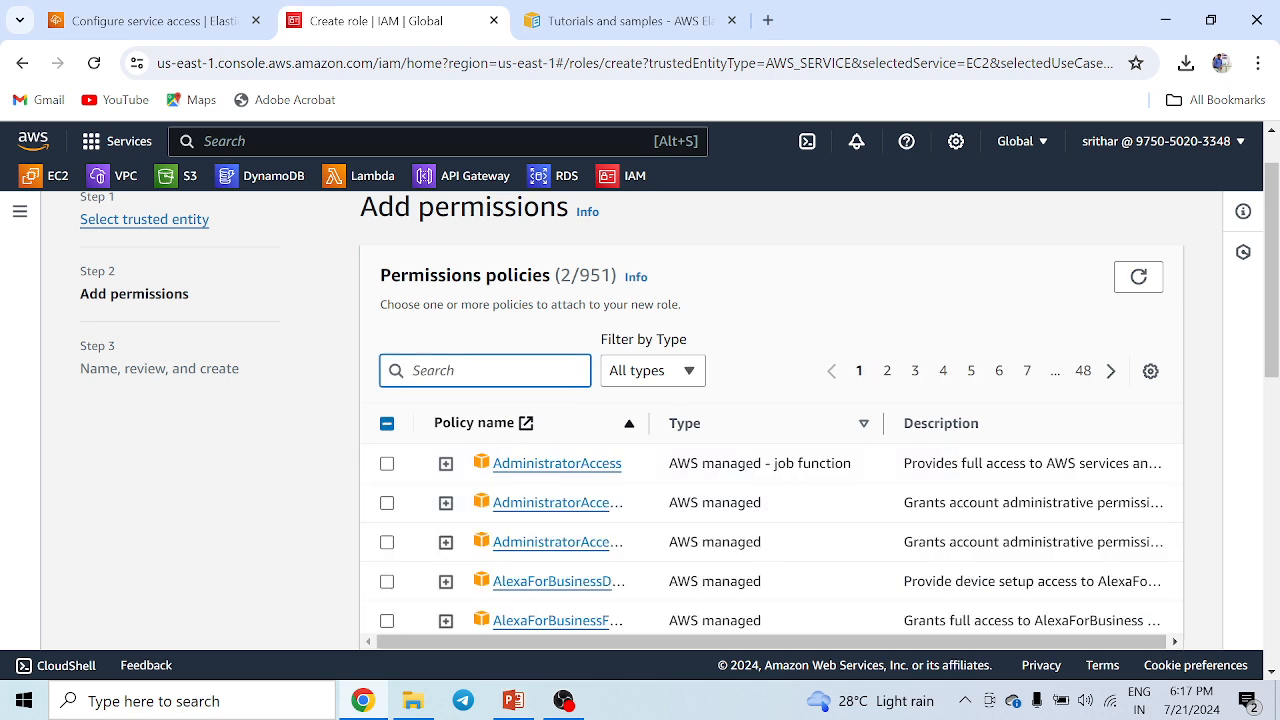
key(ctrl+v)
click(387, 464)
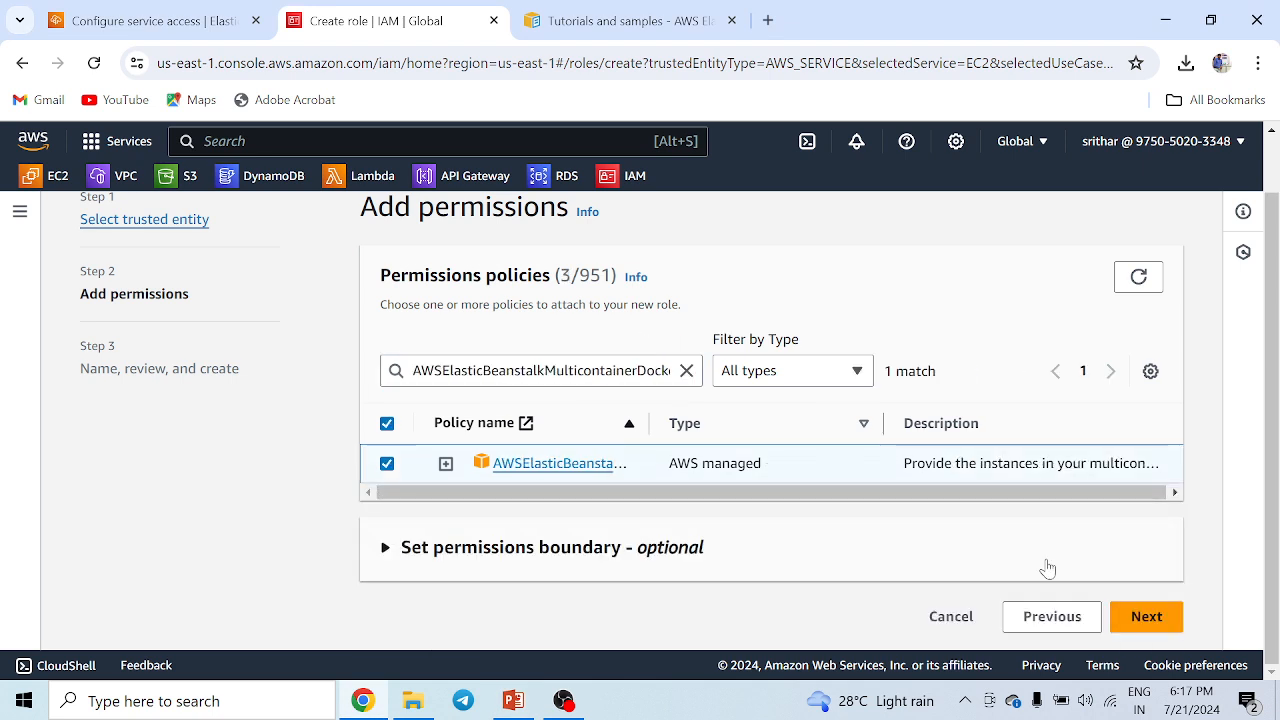
Continue to the review page and check the three attached permissions policies.
click(1146, 617)
scroll(618, 470, down, 8)
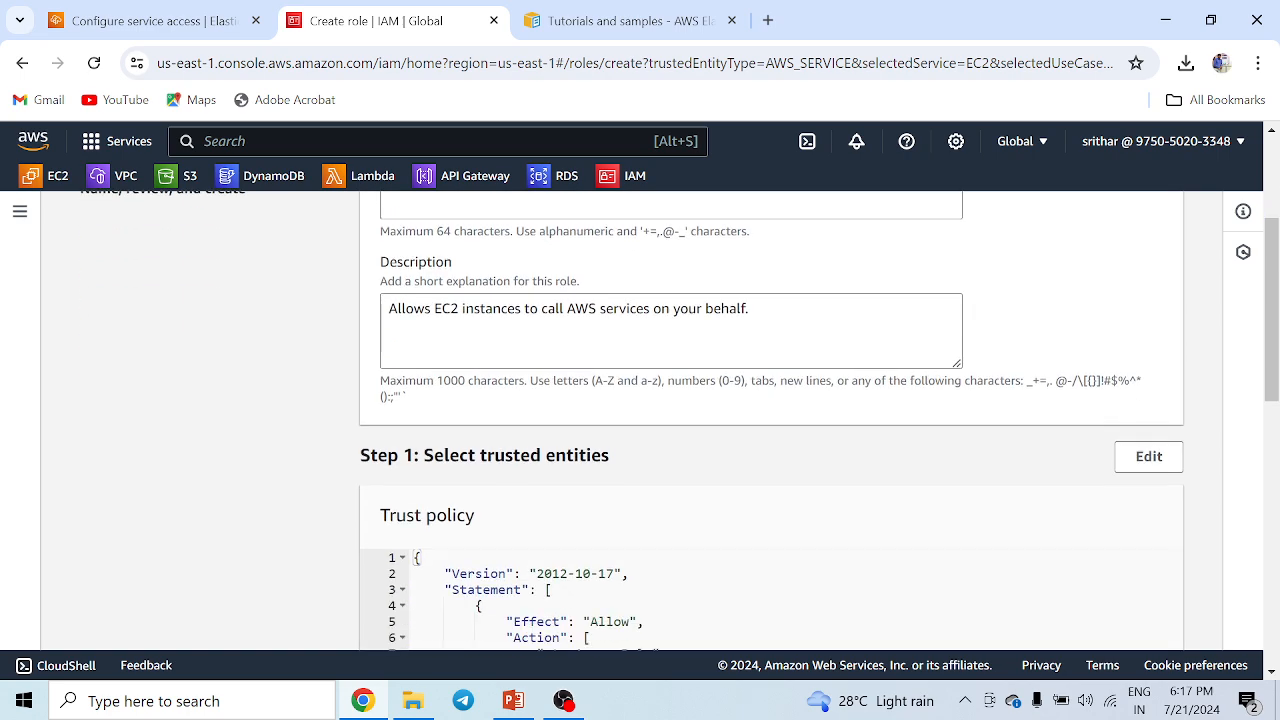
scroll(570, 400, down, 2)
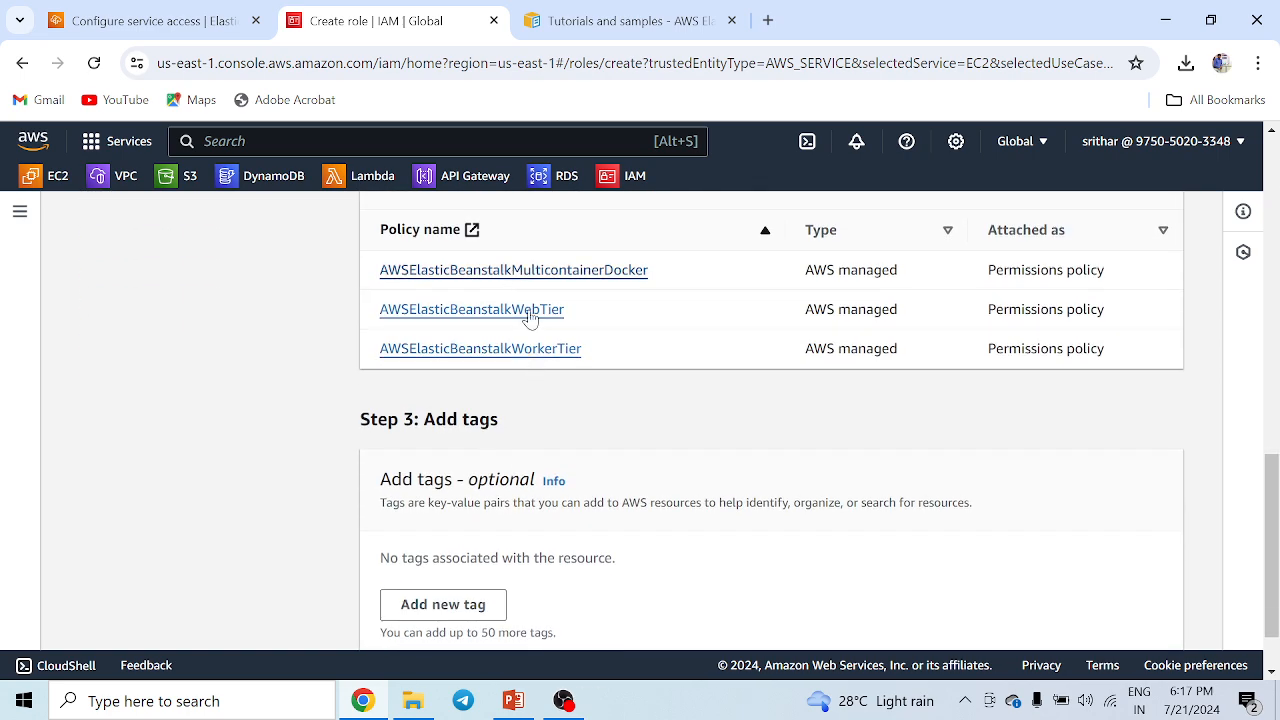
scroll(608, 400, up, 1)
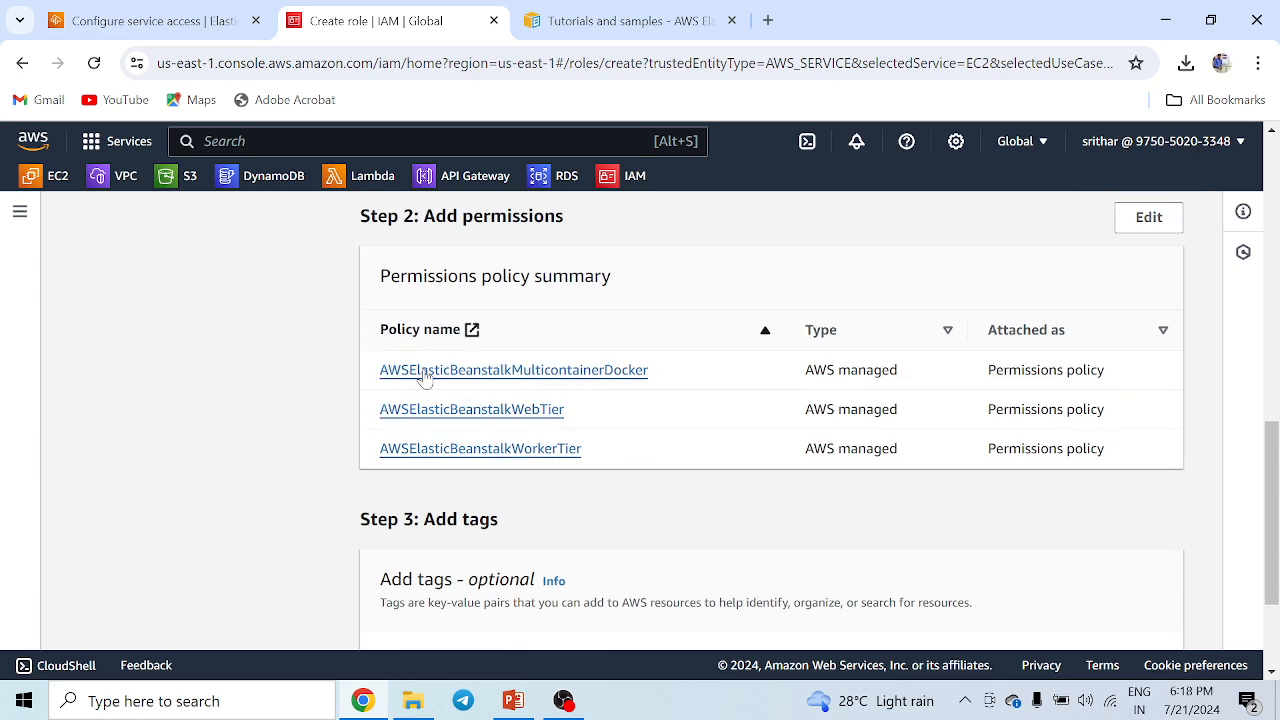
scroll(734, 420, up, 10)
Enter R1 as the role name and try to create the role.
click(670, 383)
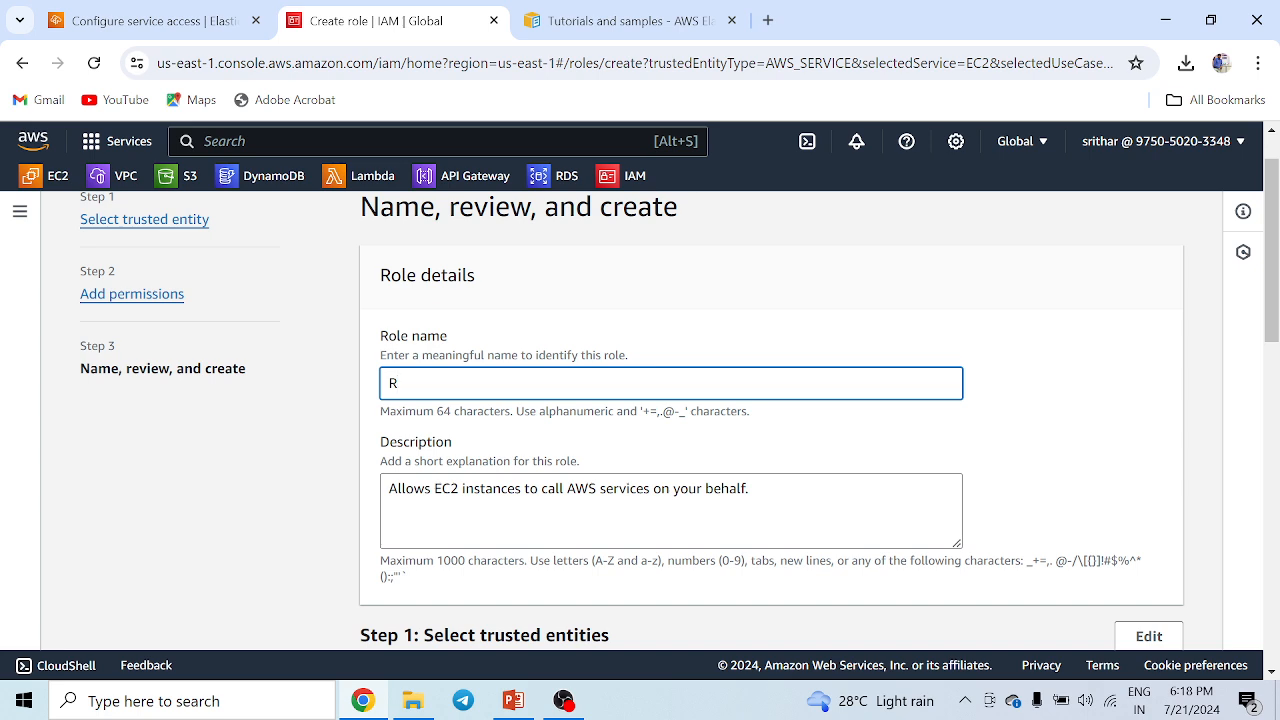
drag(430, 384, 328, 386)
scroll(900, 450, down, 10)
click(1130, 625)
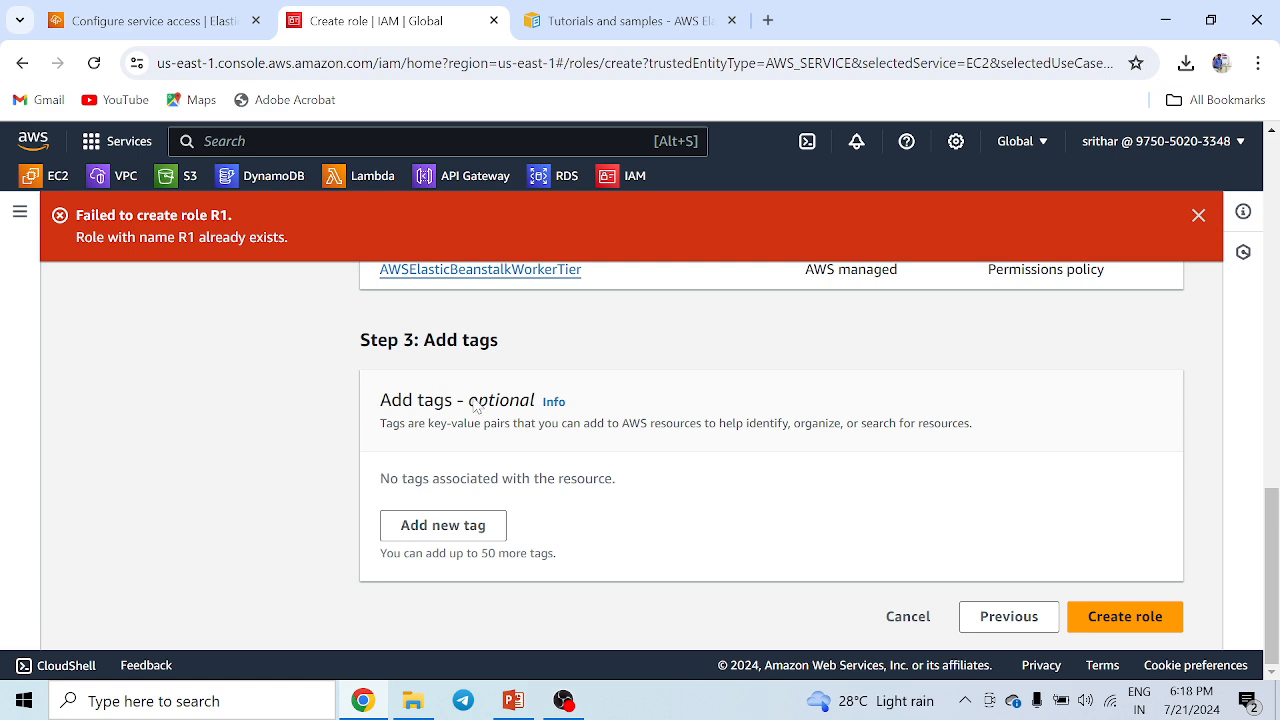
Change the role name to R123 and create the role.
scroll(478, 407, up, 10)
click(432, 518)
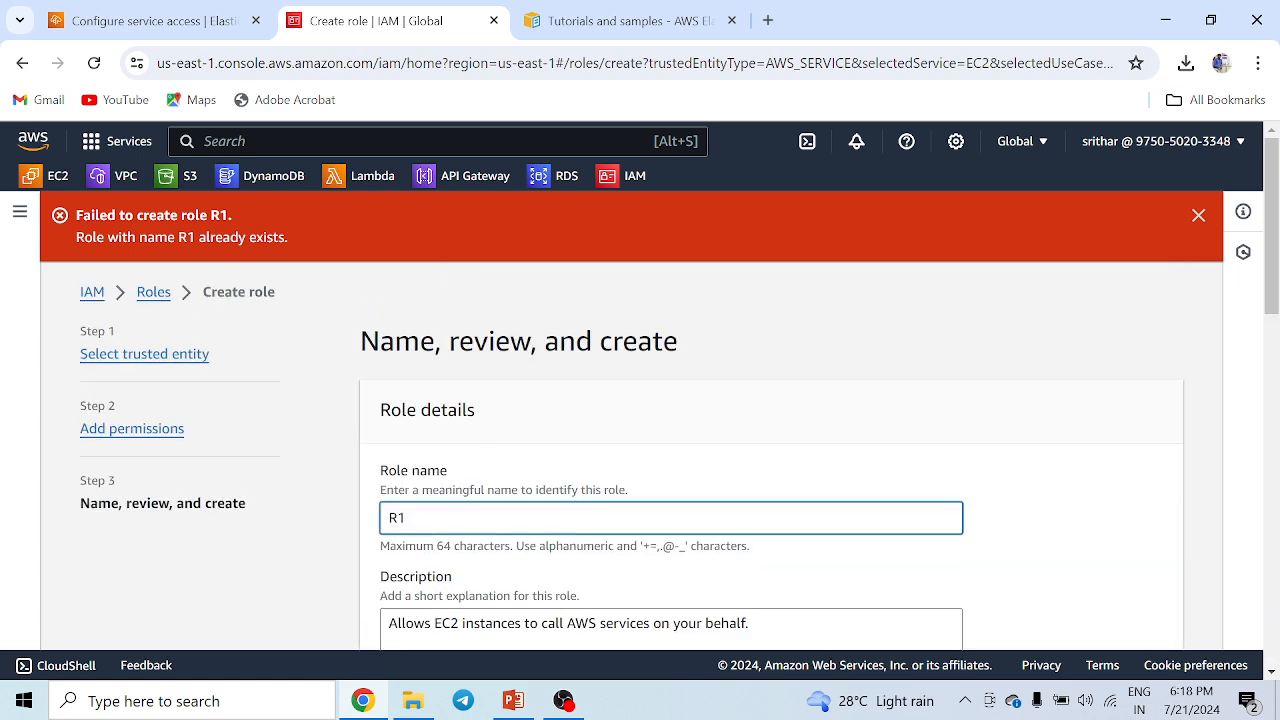
text(23)
scroll(1043, 514, down, 10)
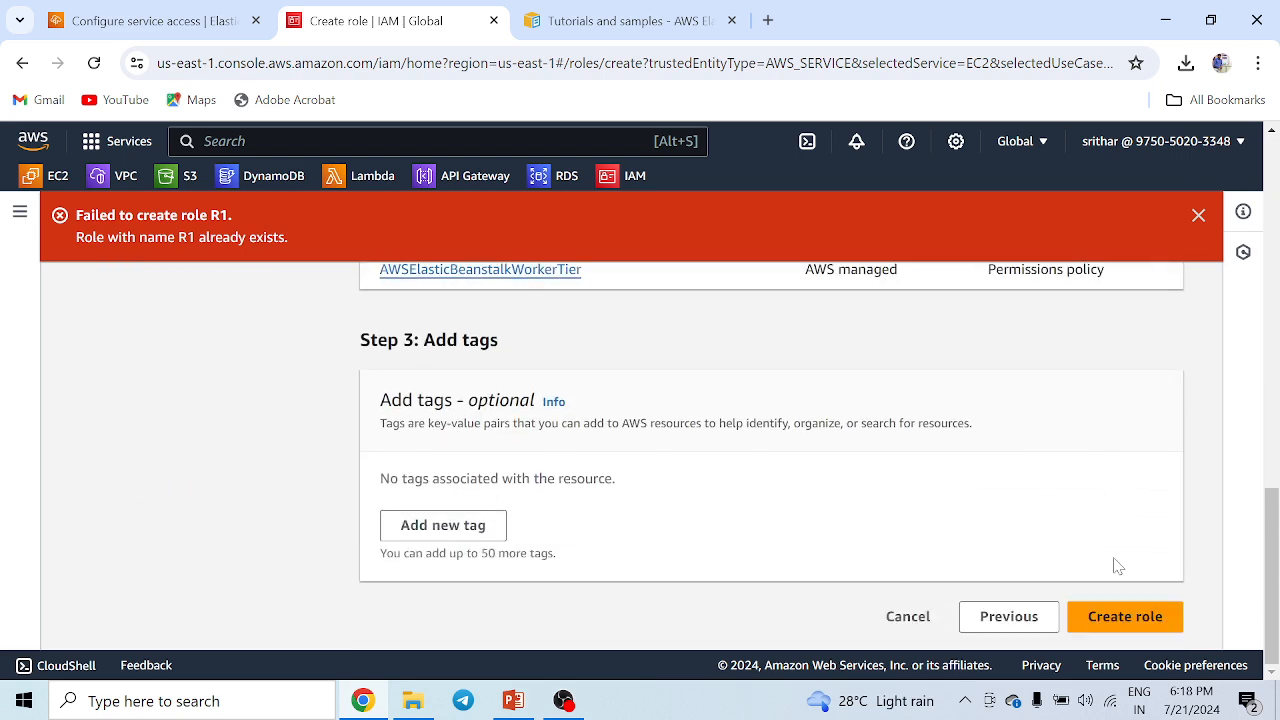
click(1125, 624)
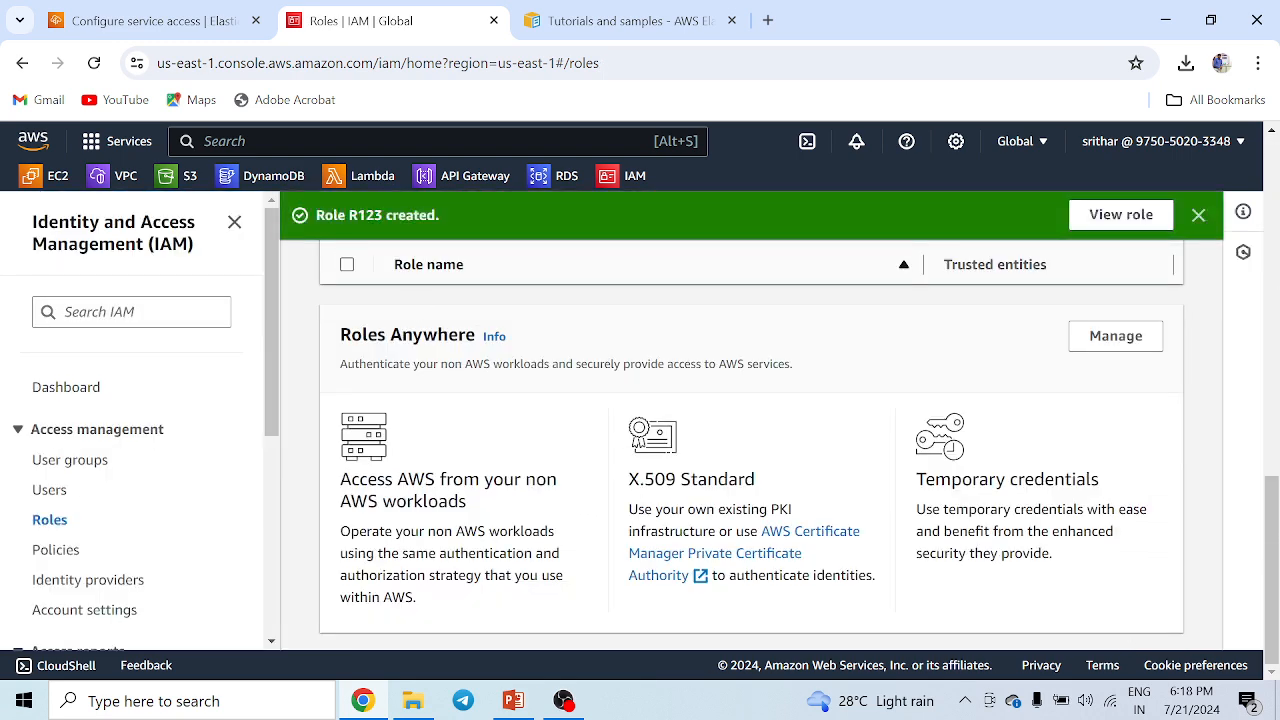
Back in the Beanstalk environment setup, refresh and set the EC2 instance profile to R123, then continue.
drag(314, 215, 466, 215)
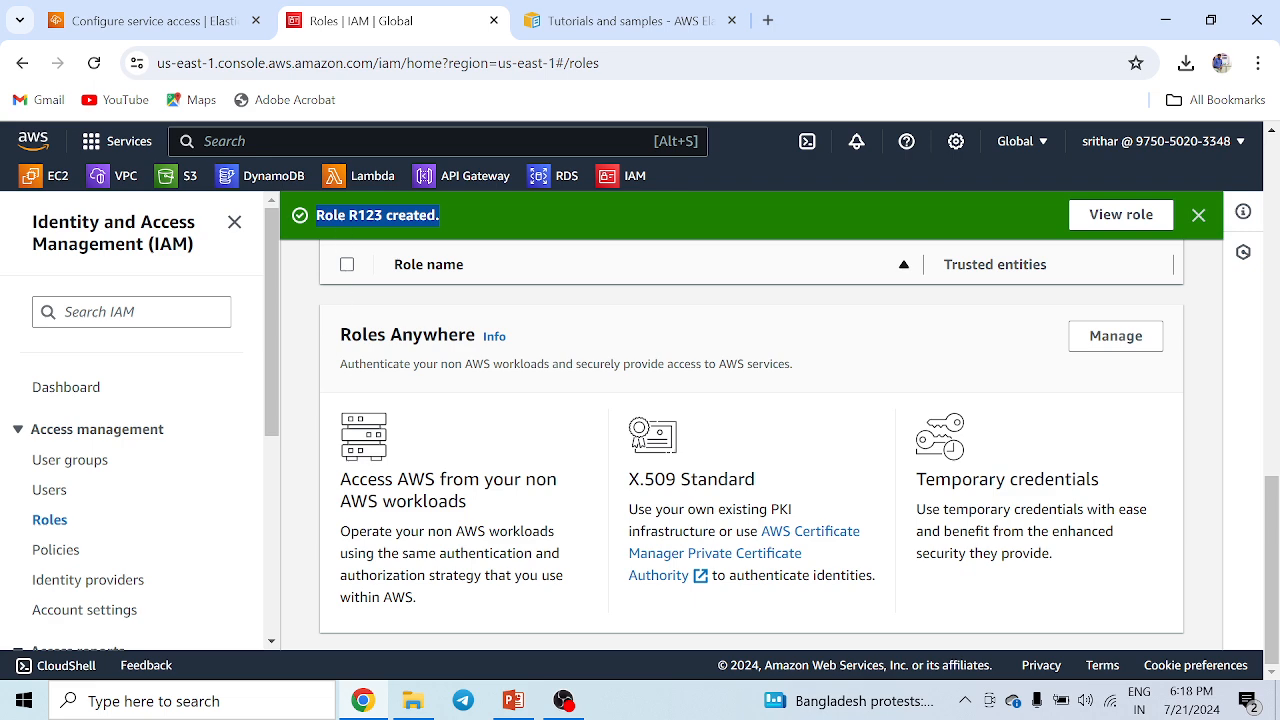
click(157, 22)
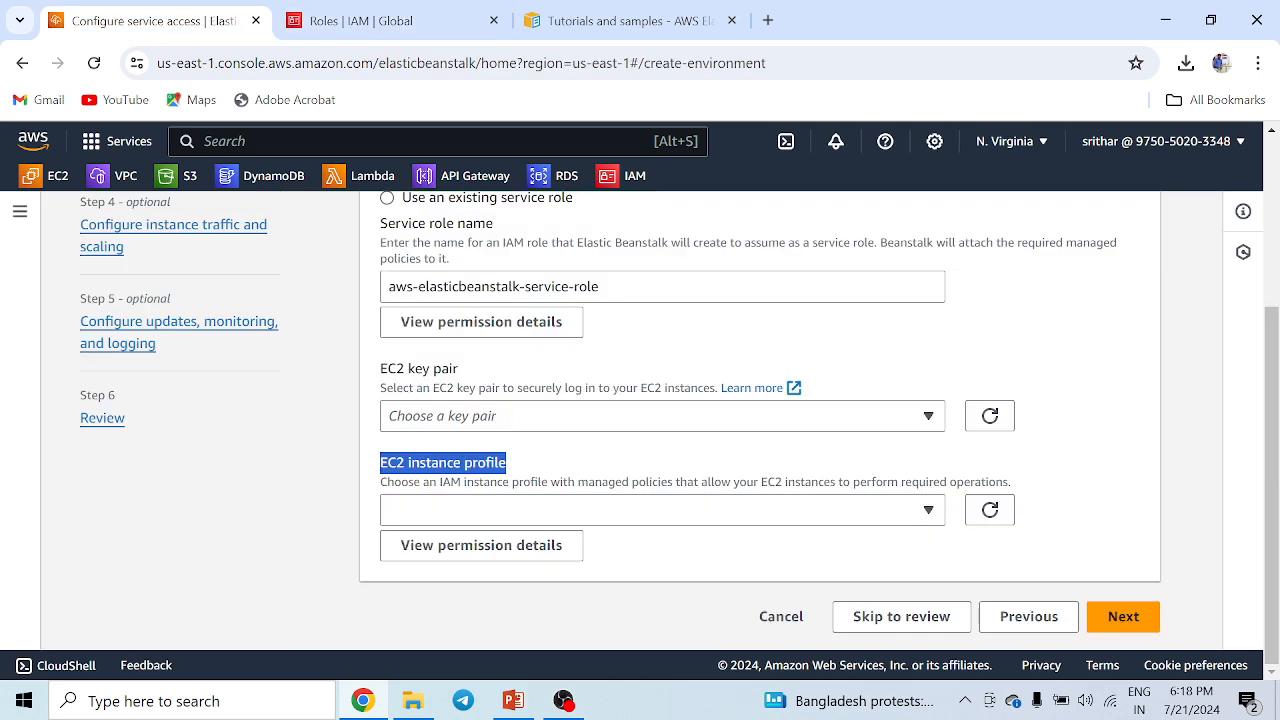
click(990, 510)
click(860, 514)
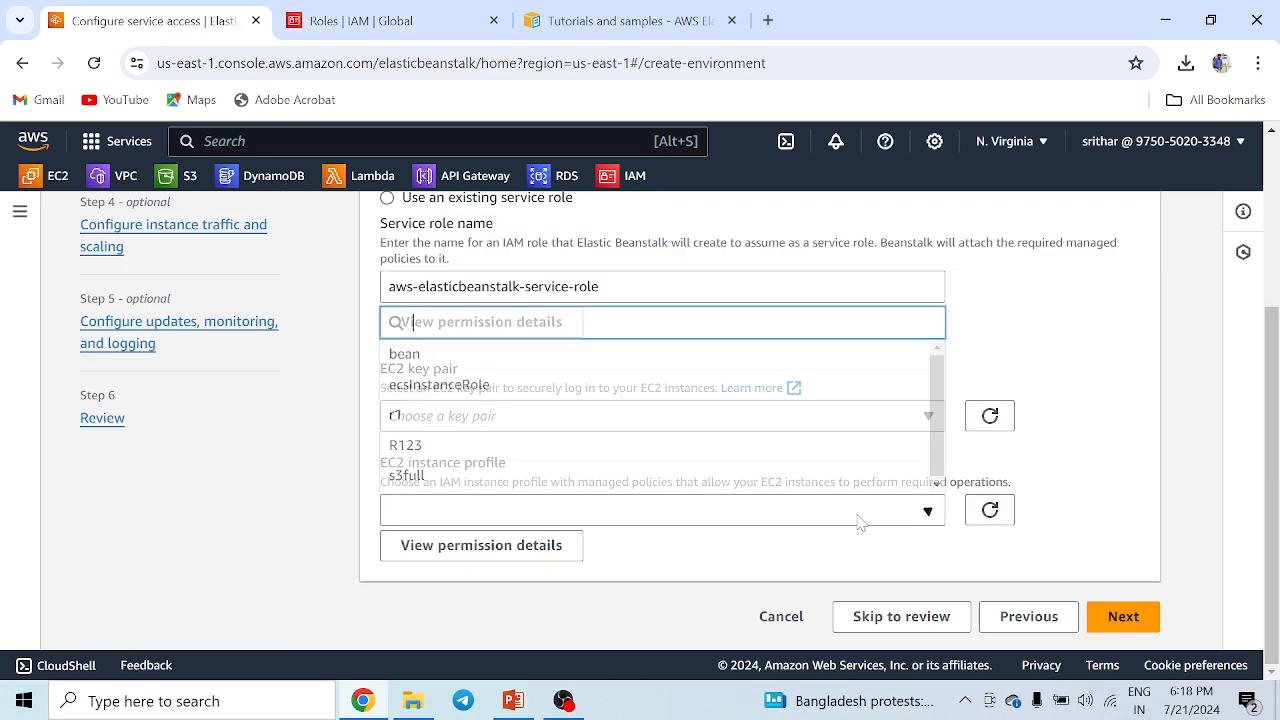
click(415, 447)
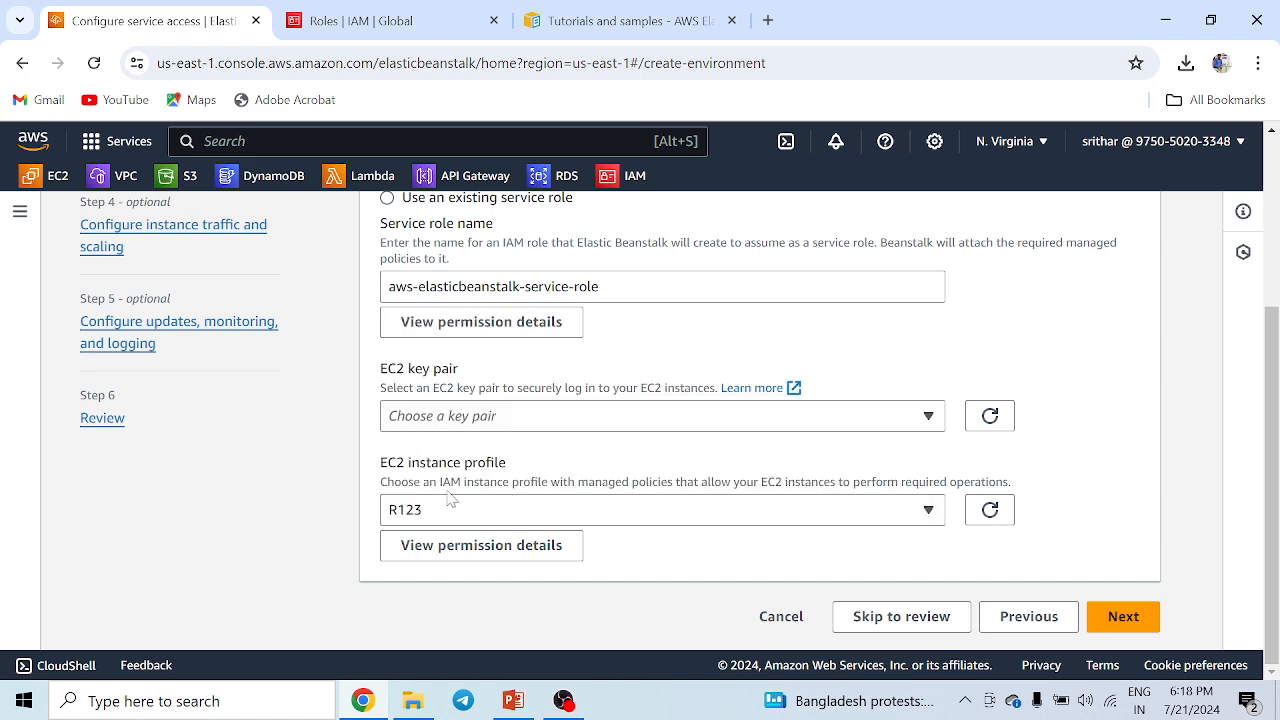
click(1126, 621)
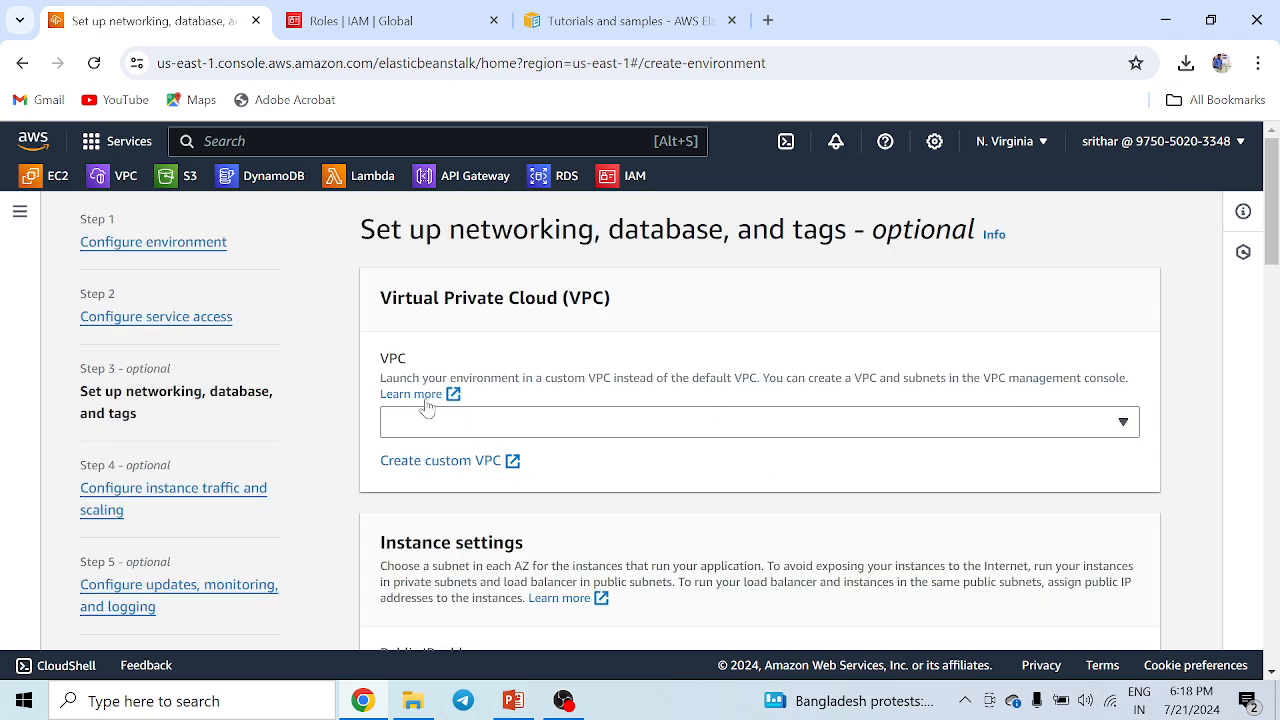
Select the default VPC and activate the public IP address for instances.
click(427, 428)
click(463, 484)
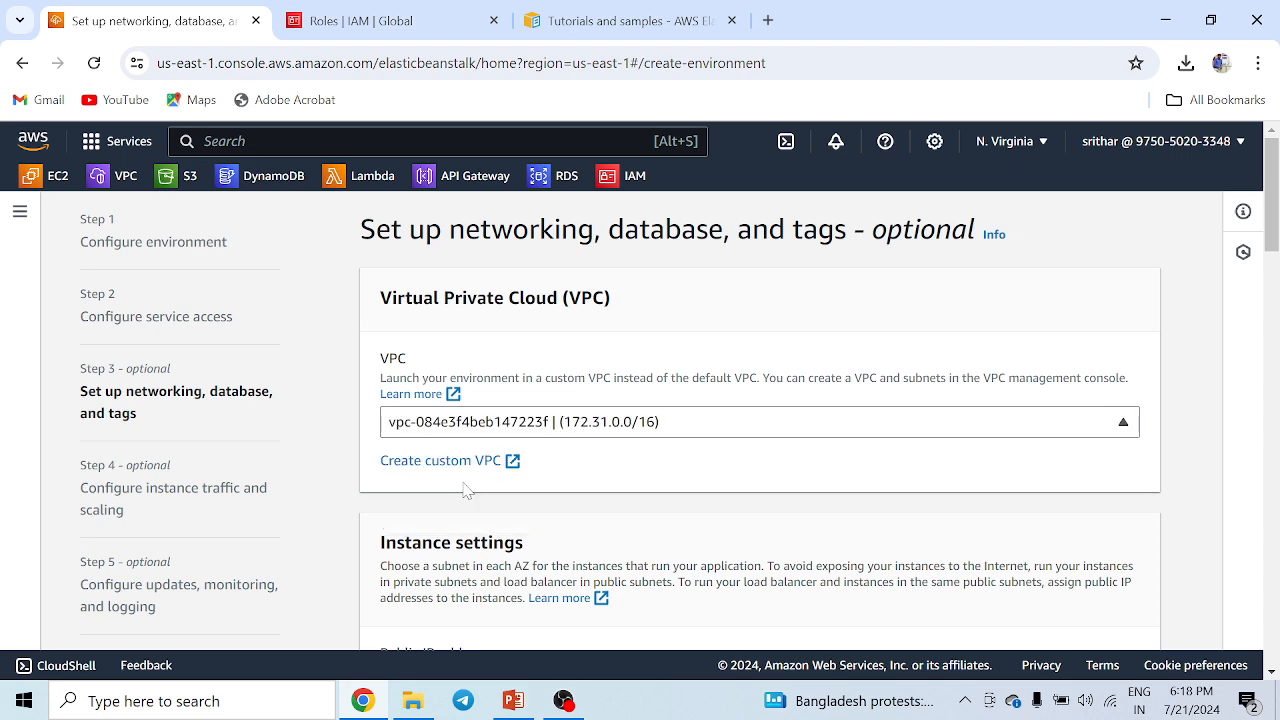
scroll(469, 417, down, 3)
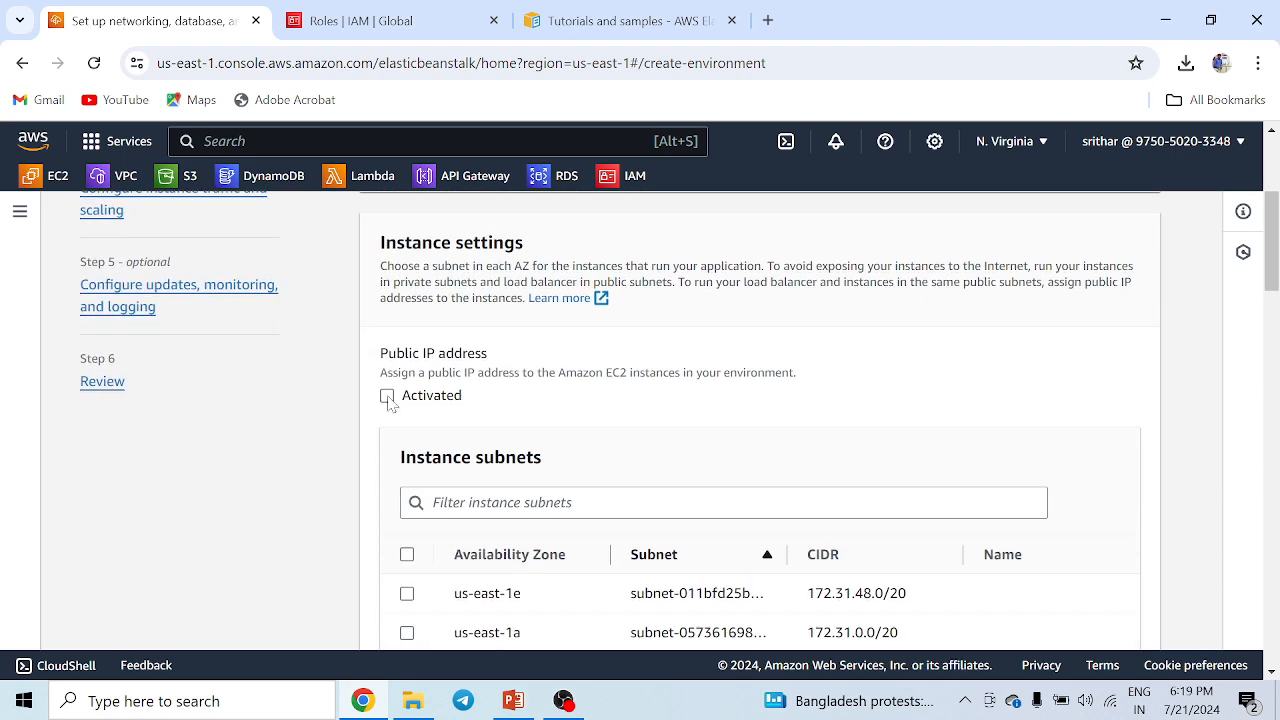
click(387, 396)
Select all instance subnets and continue to the next configuration page.
scroll(390, 400, down, 2)
click(407, 355)
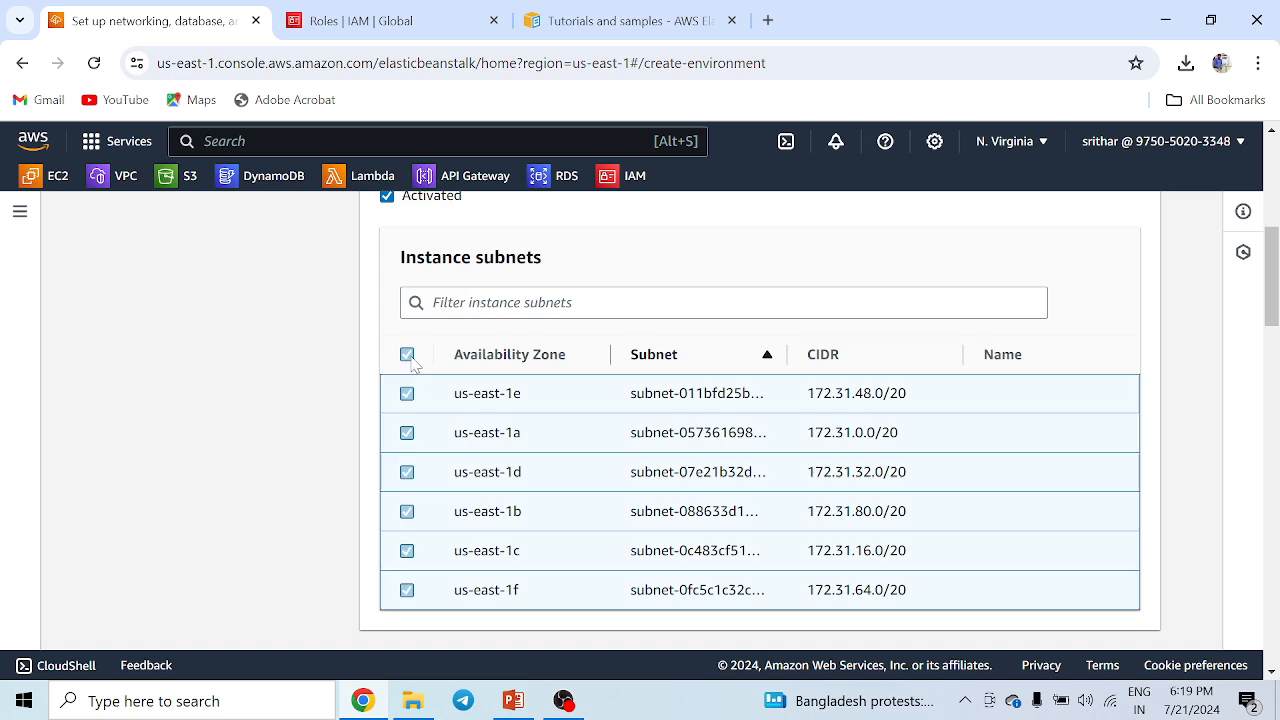
scroll(1088, 460, down, 5)
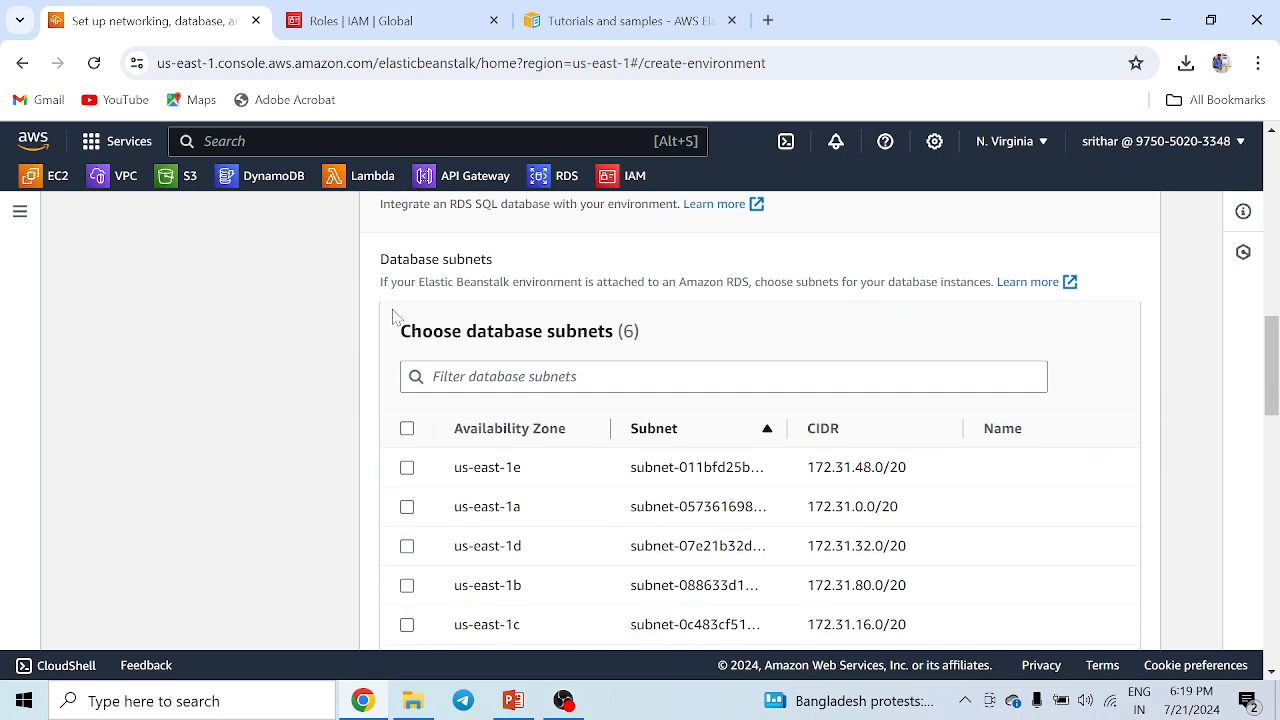
scroll(1071, 500, down, 12)
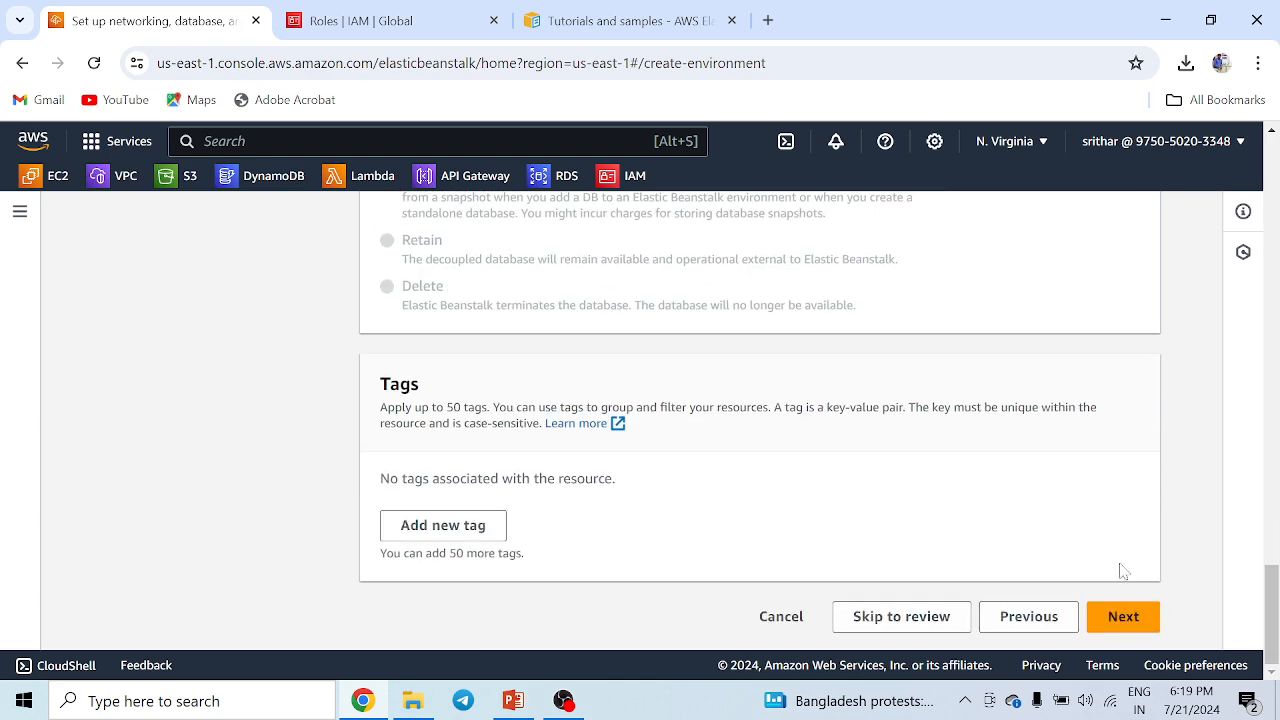
click(1124, 618)
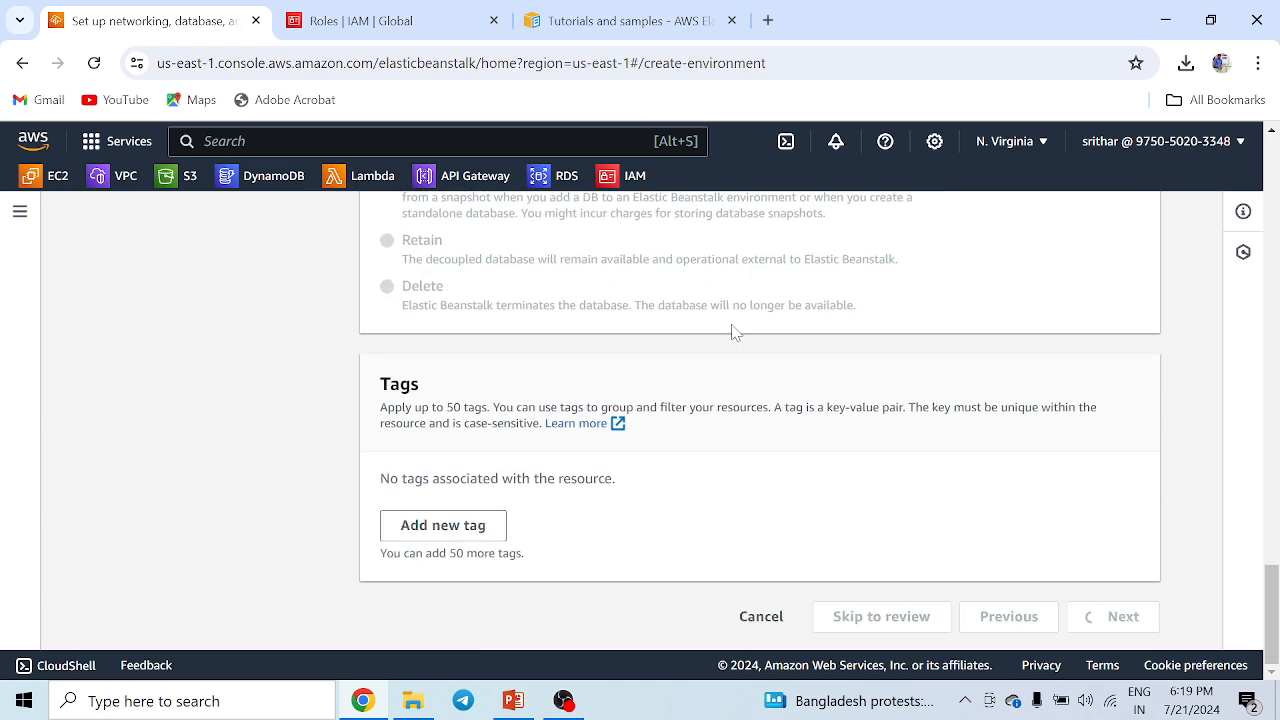
Examine the default settings on the instance traffic and scaling page.
scroll(215, 428, down, 2)
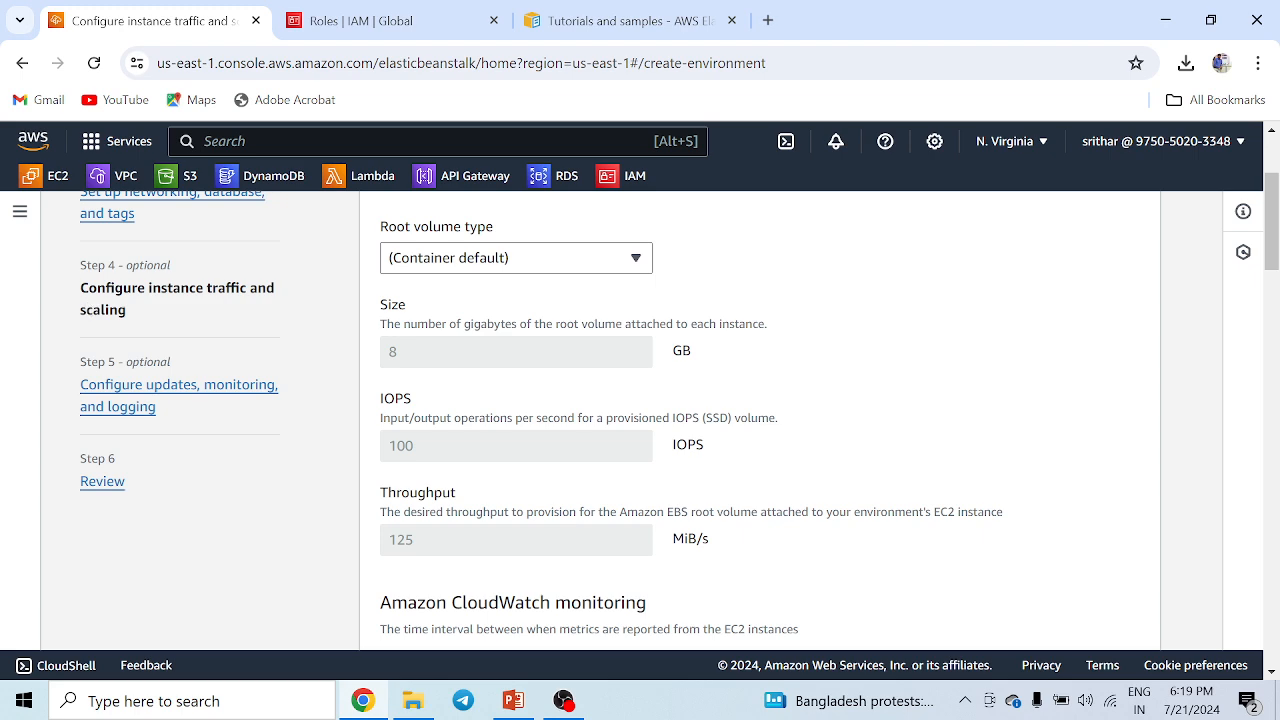
drag(81, 287, 145, 312)
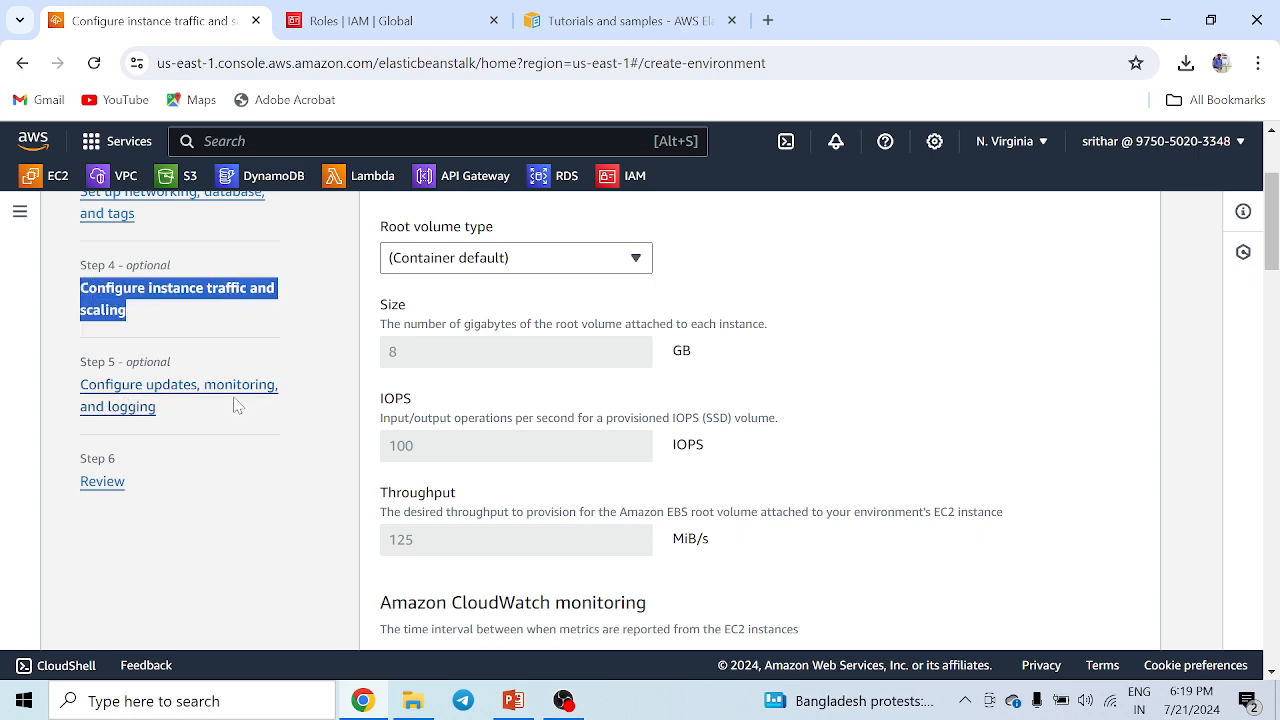
scroll(850, 428, up, 2)
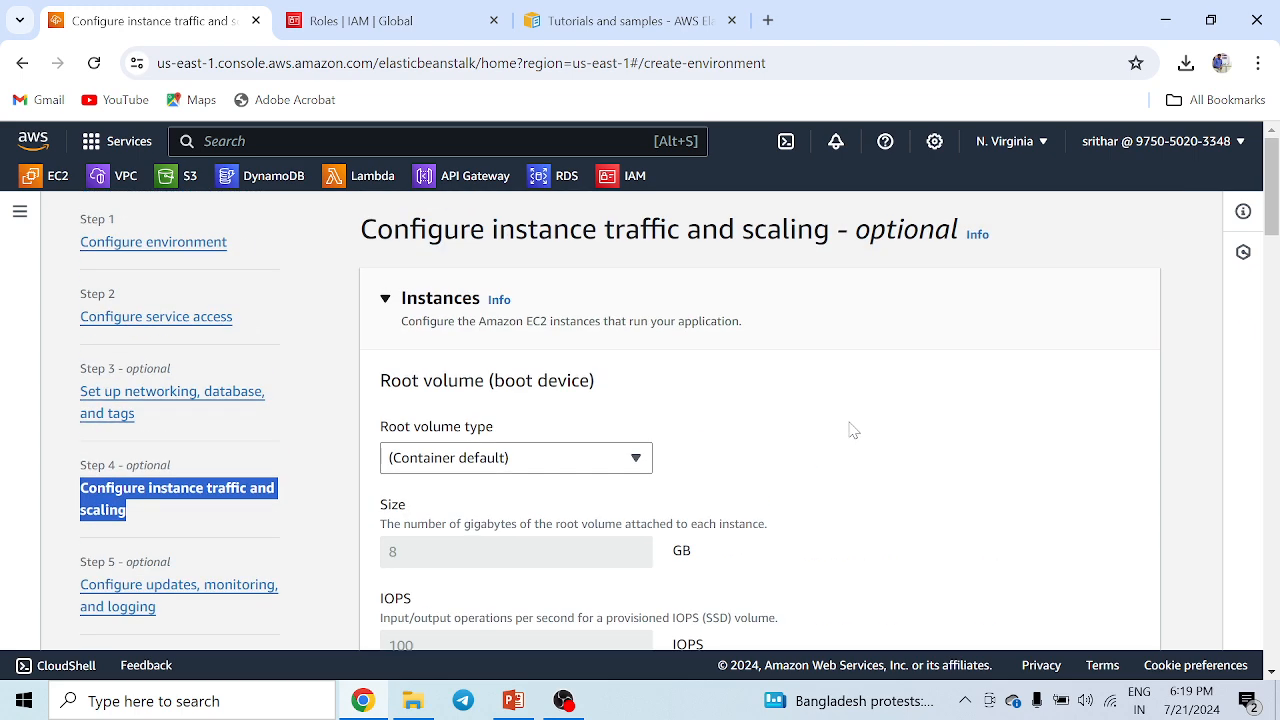
click(608, 388)
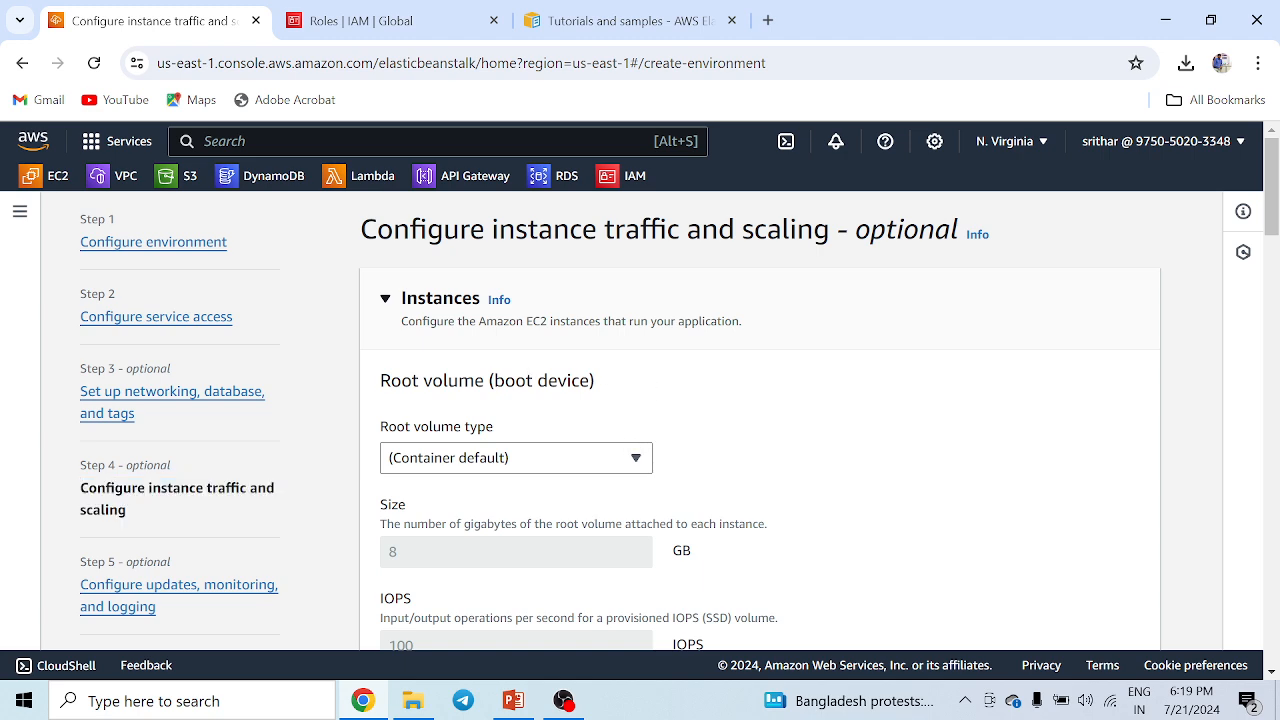
scroll(737, 431, down, 3)
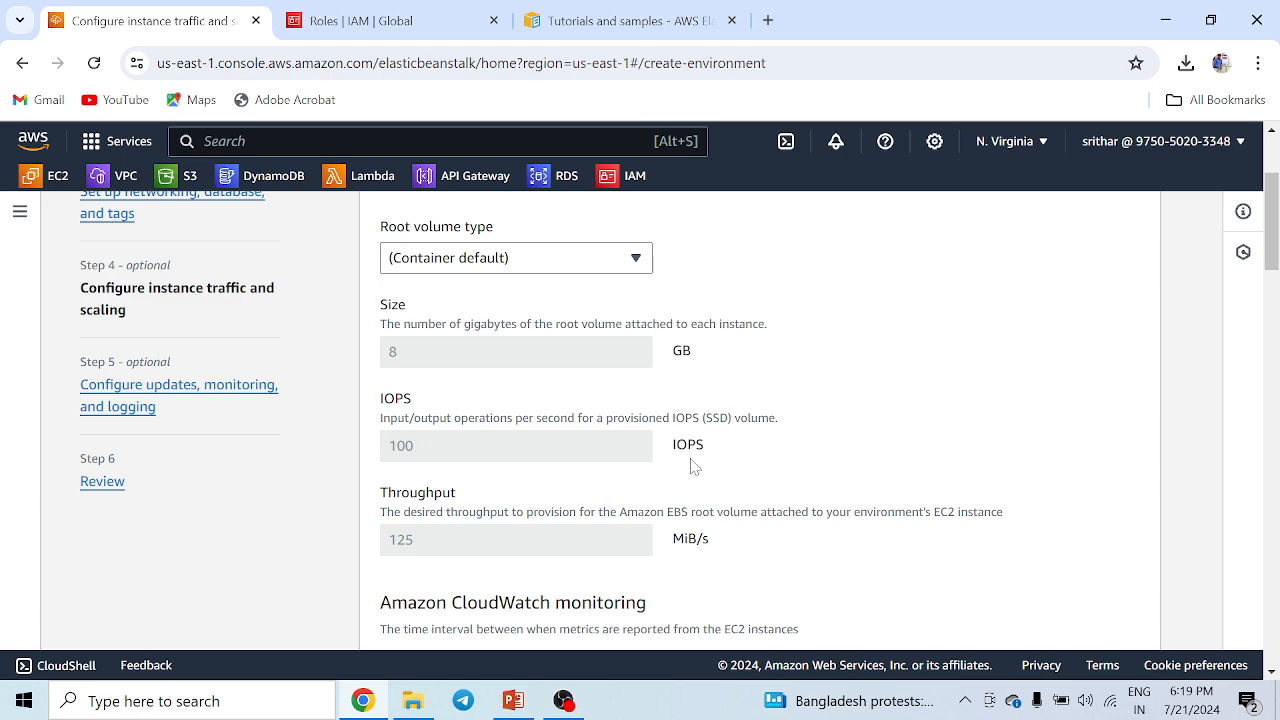
scroll(690, 450, down, 6)
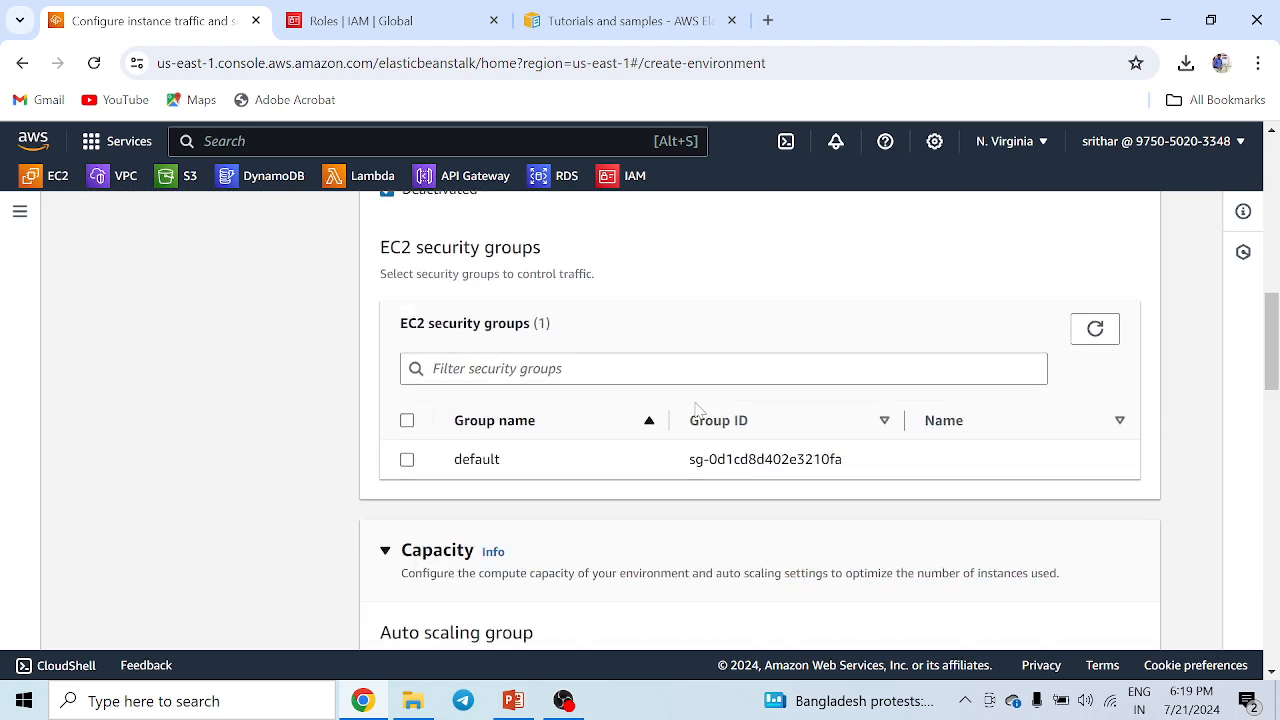
Keep the default instance traffic and scaling settings and continue to the next configuration page.
scroll(690, 450, up, 2)
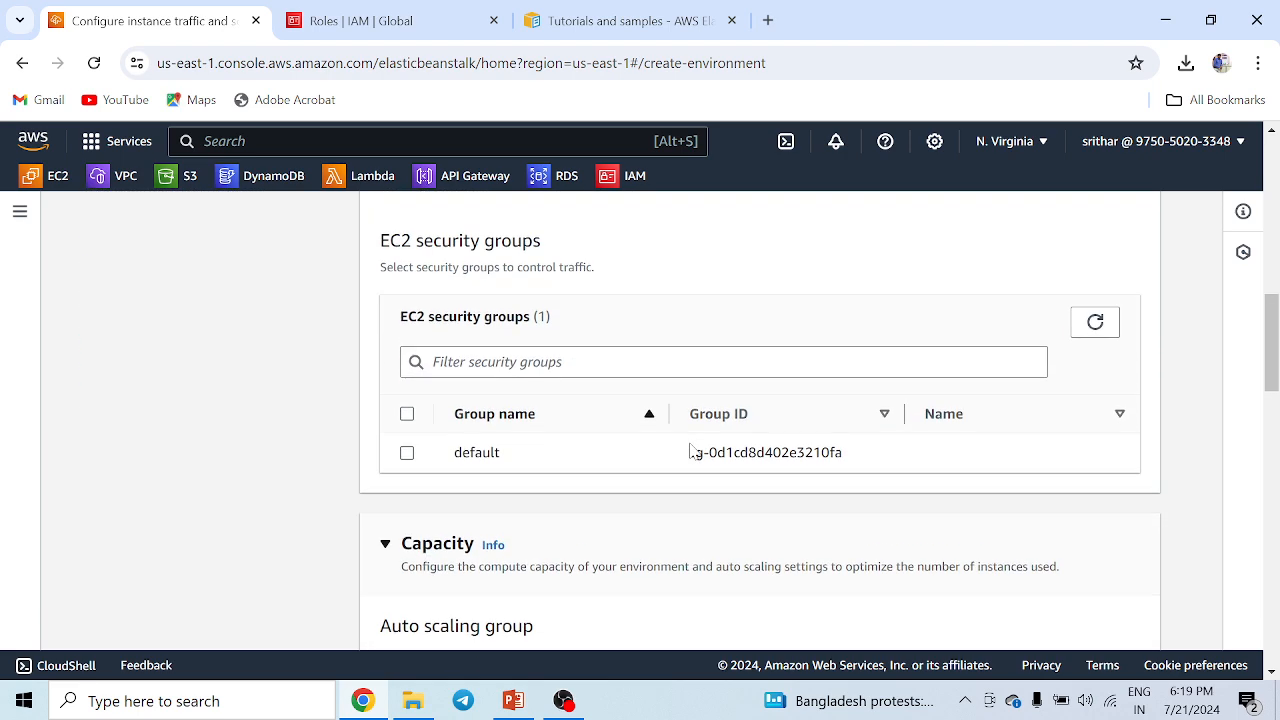
scroll(729, 425, up, 10)
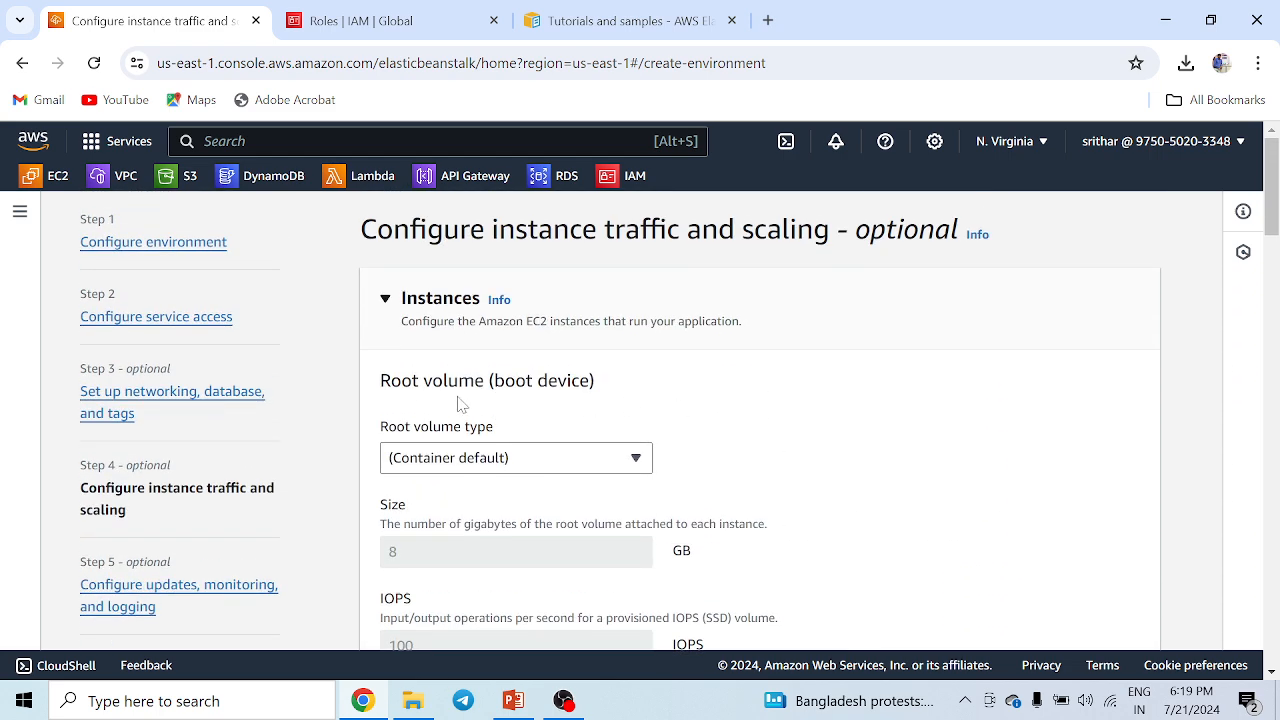
scroll(1000, 410, down, 15)
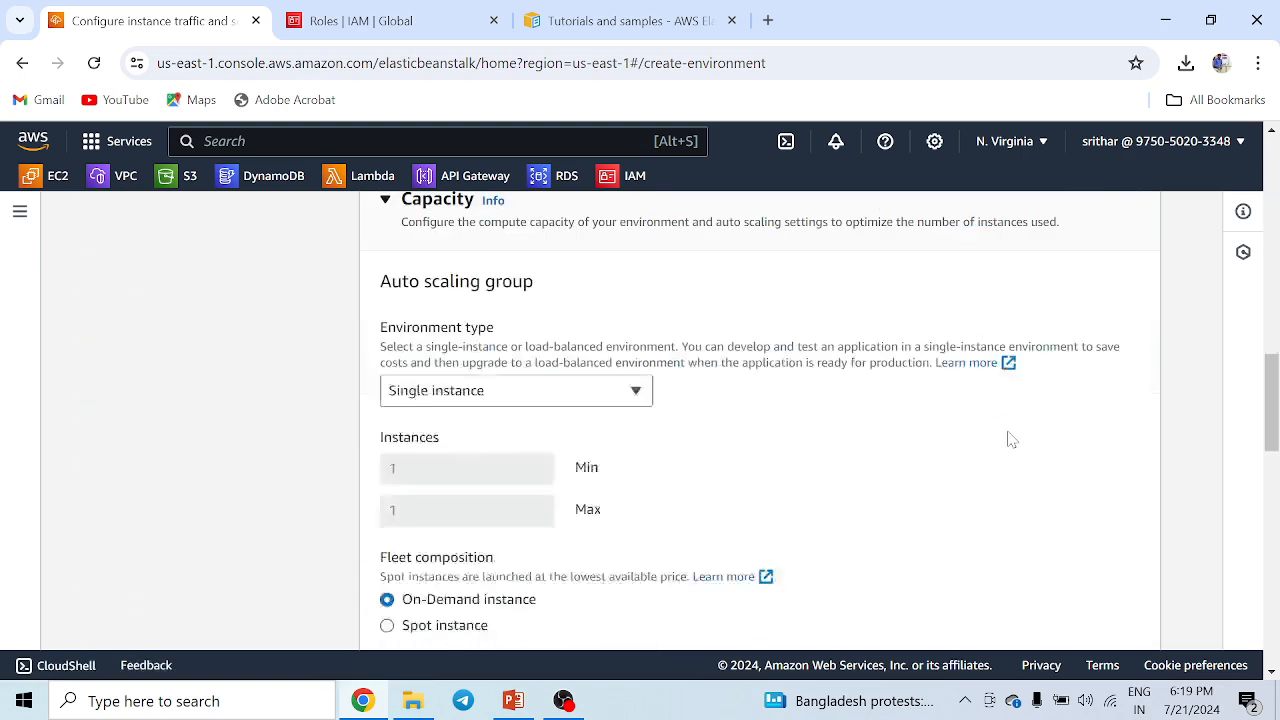
scroll(1000, 455, down, 5)
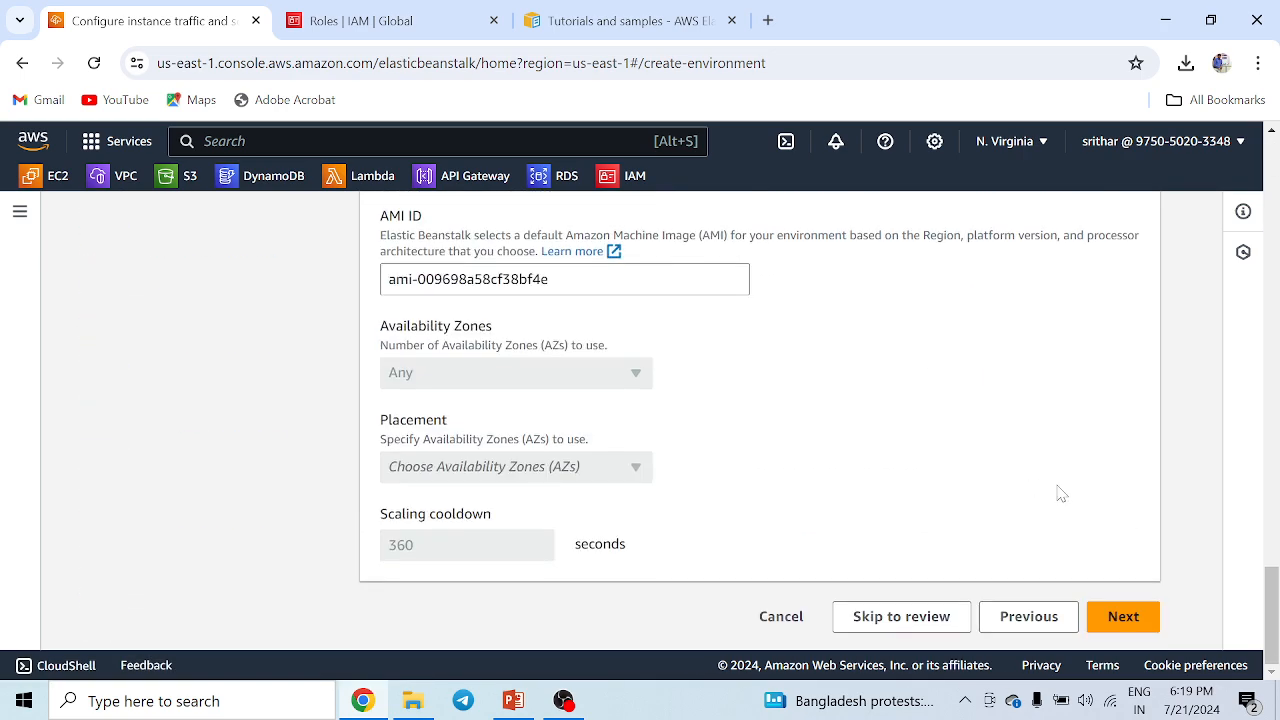
click(1121, 617)
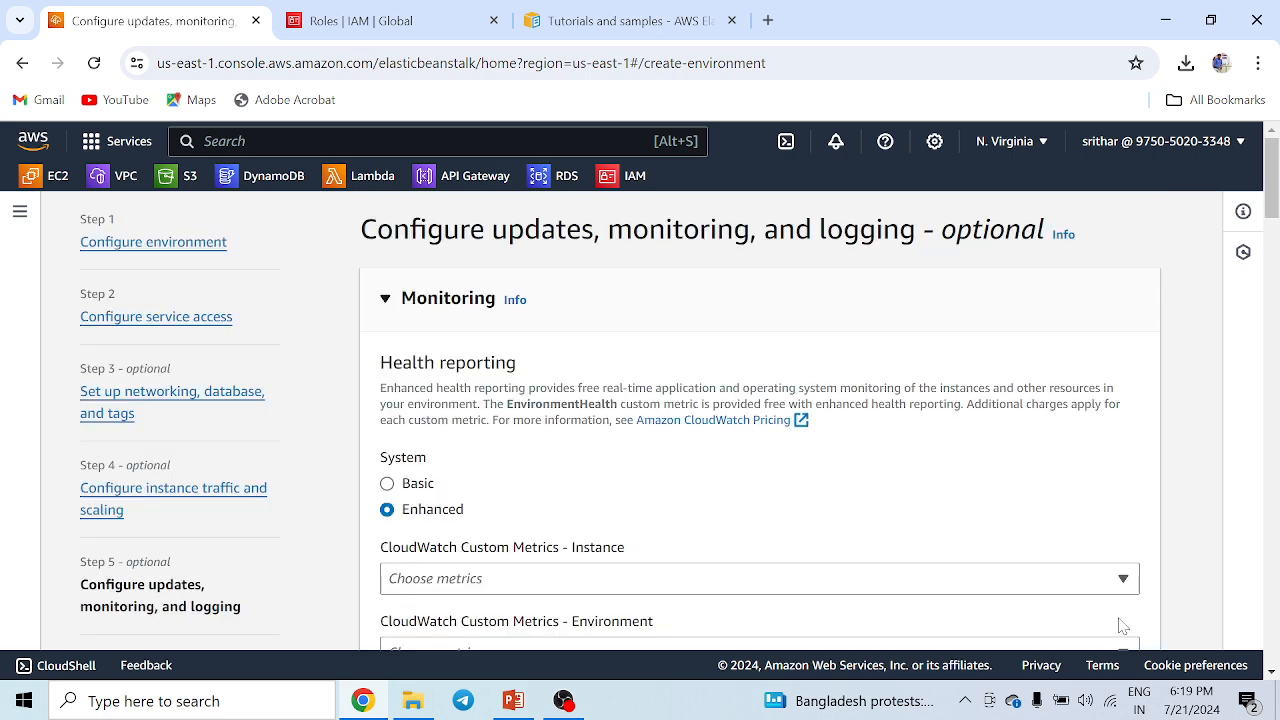
Continue past the updates, monitoring and logging page and submit the environment from the review page.
scroll(920, 474, down, 20)
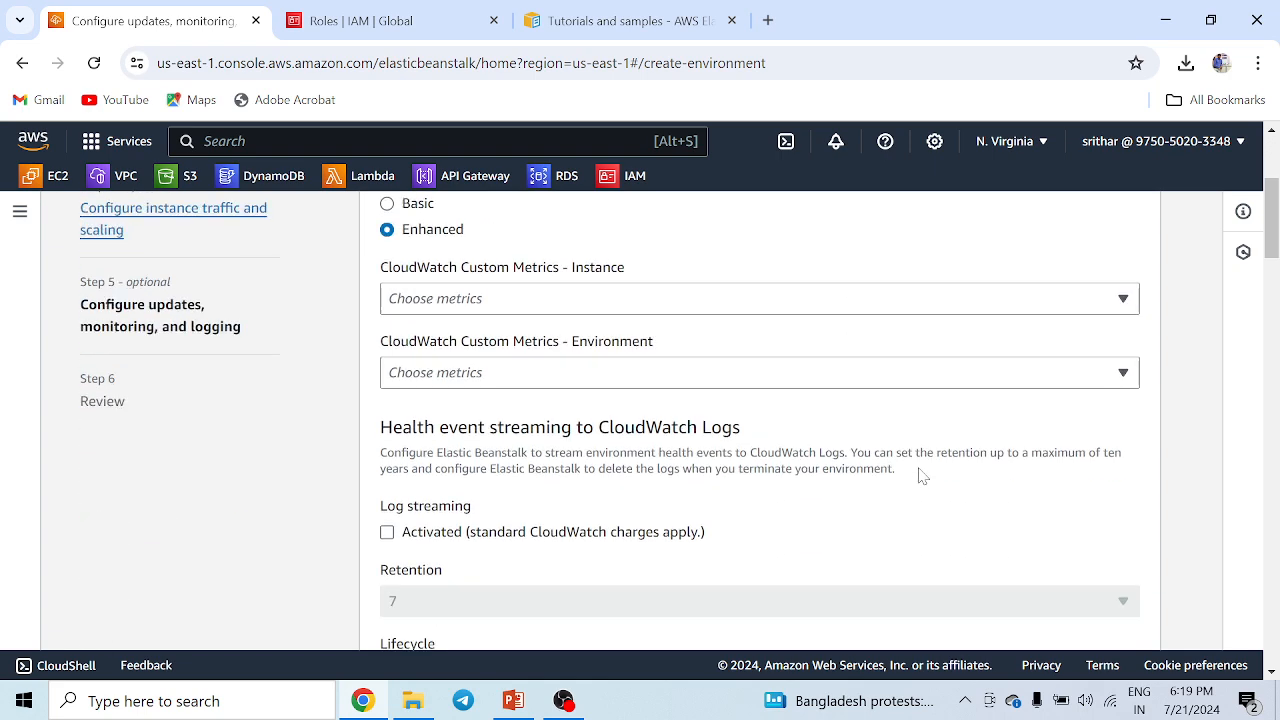
click(1120, 617)
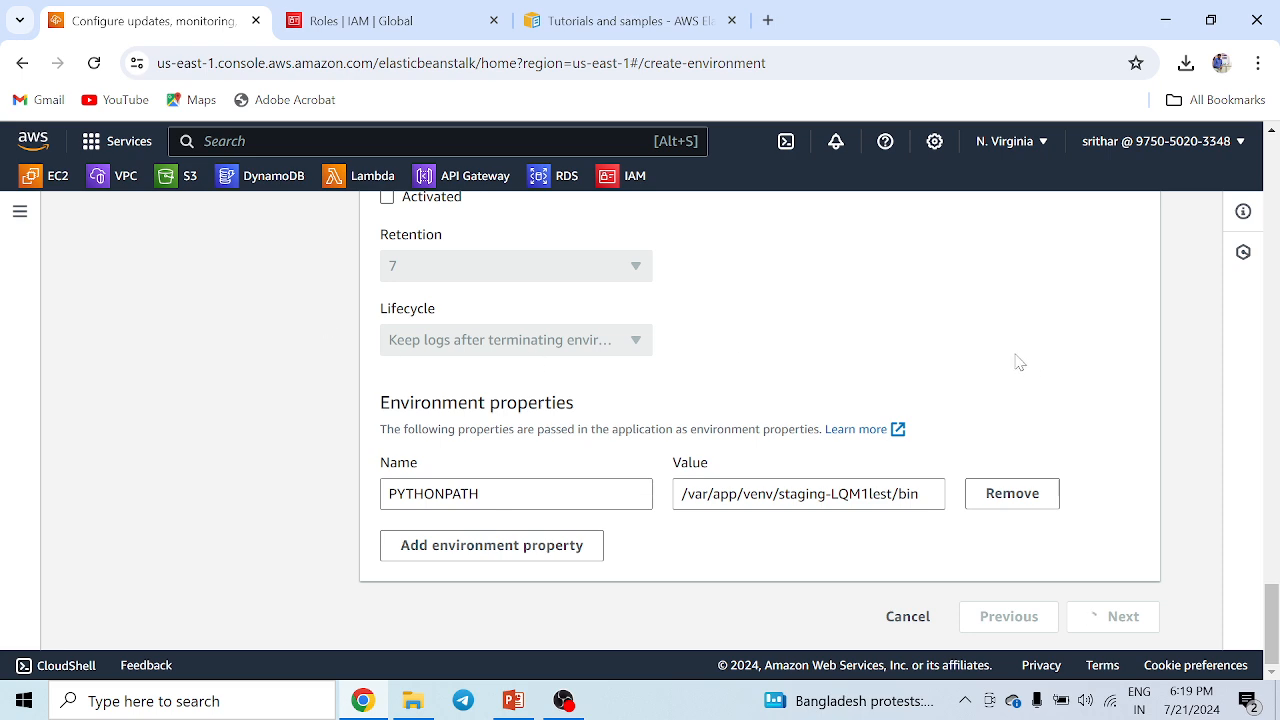
scroll(996, 360, down, 20)
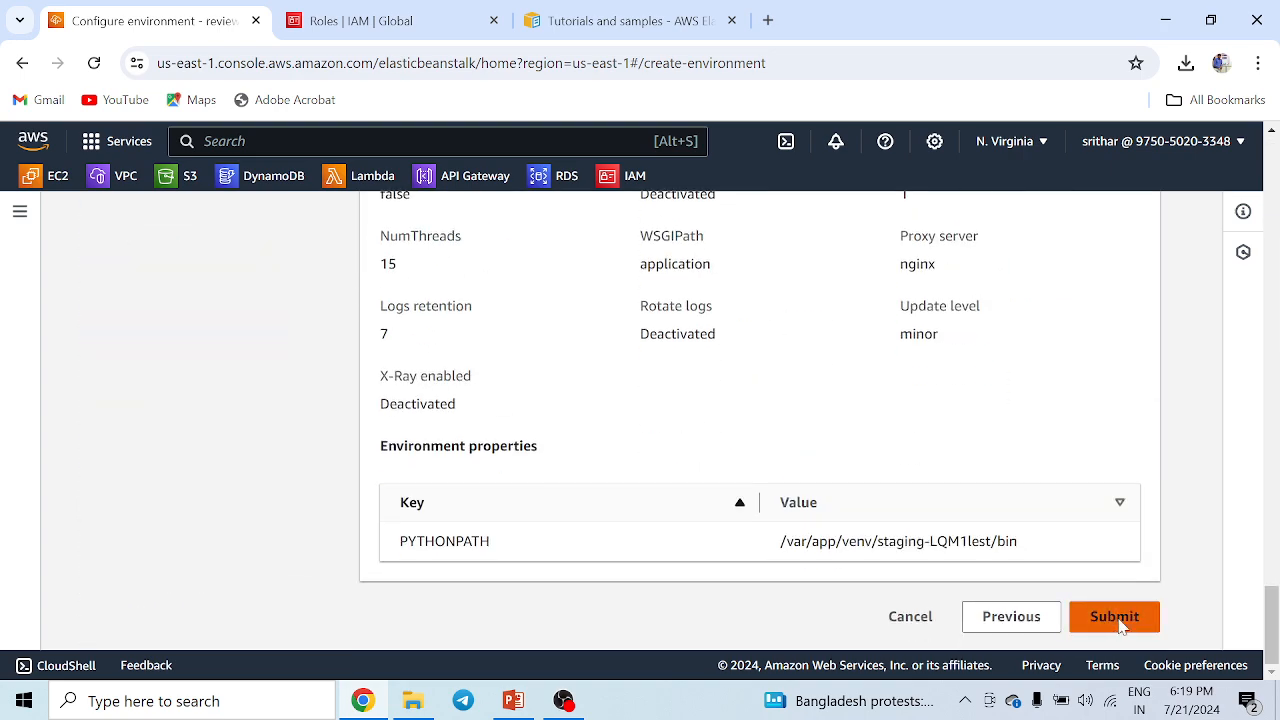
click(1120, 620)
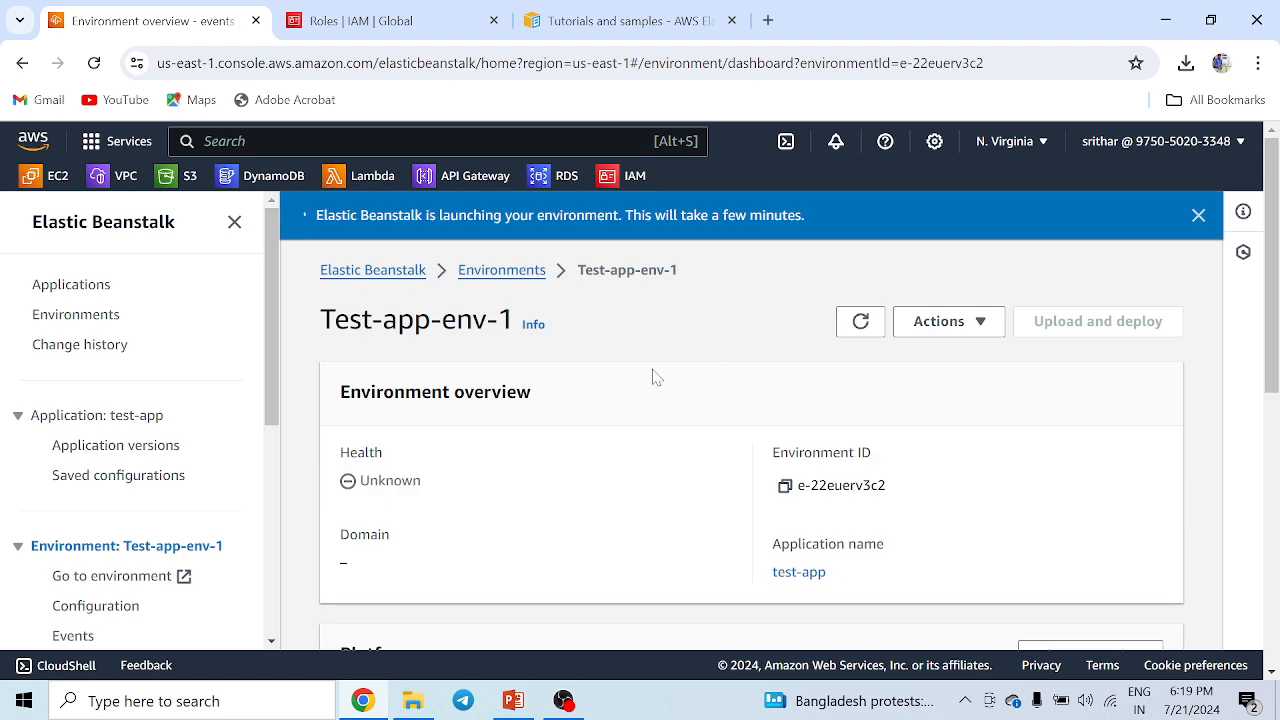
Monitor the environment launch in its events and health tabs, refreshing the events list.
scroll(657, 374, down, 4)
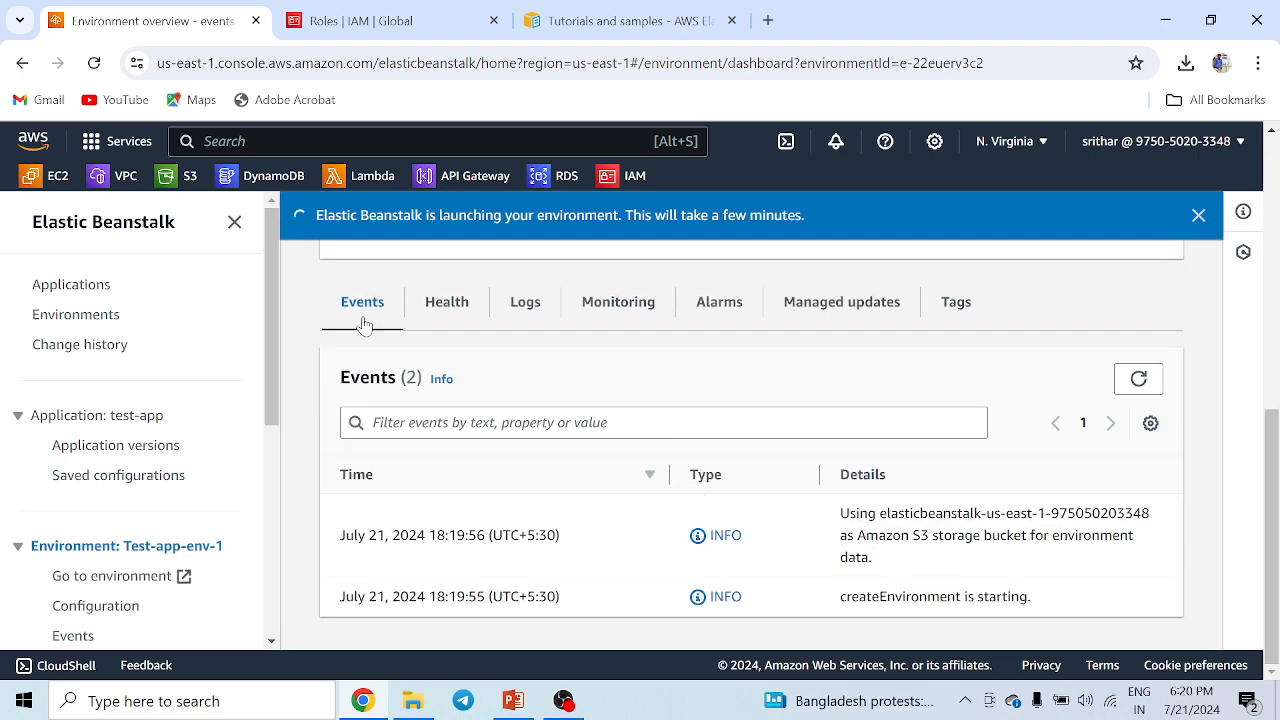
click(1145, 383)
click(1139, 381)
click(436, 308)
scroll(491, 466, down, 2)
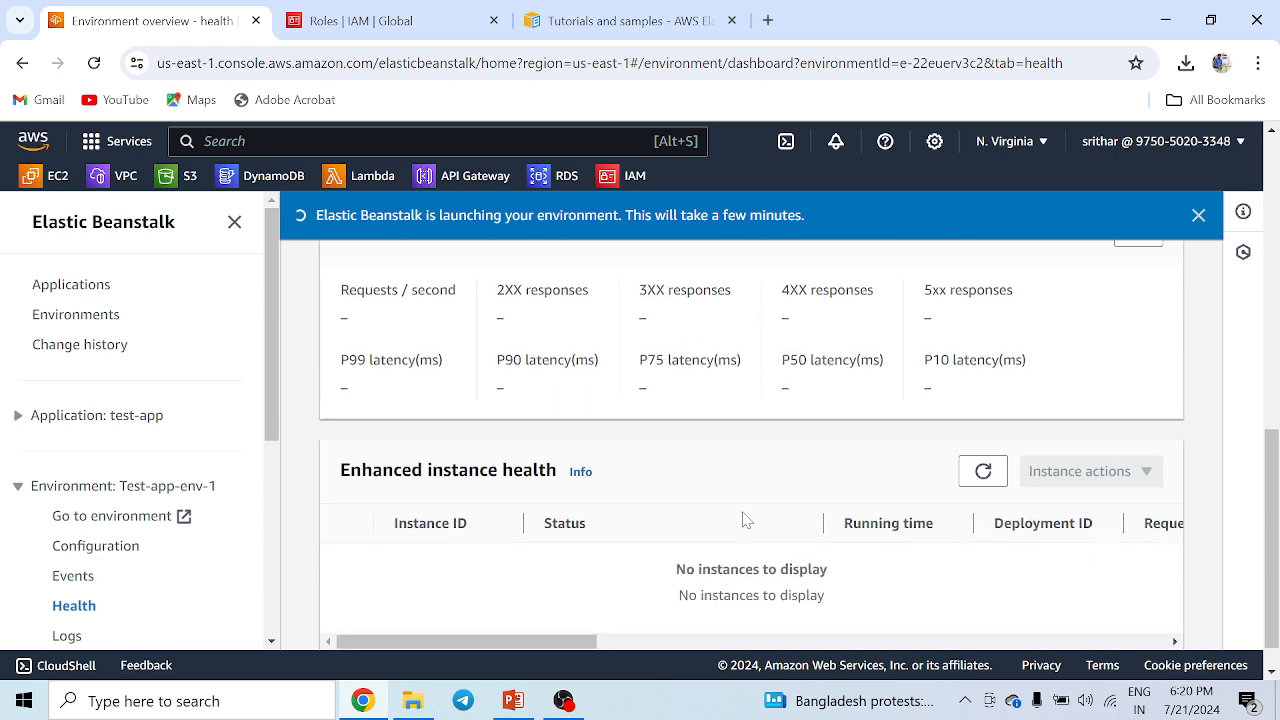
scroll(600, 480, up, 3)
scroll(480, 380, up, 2)
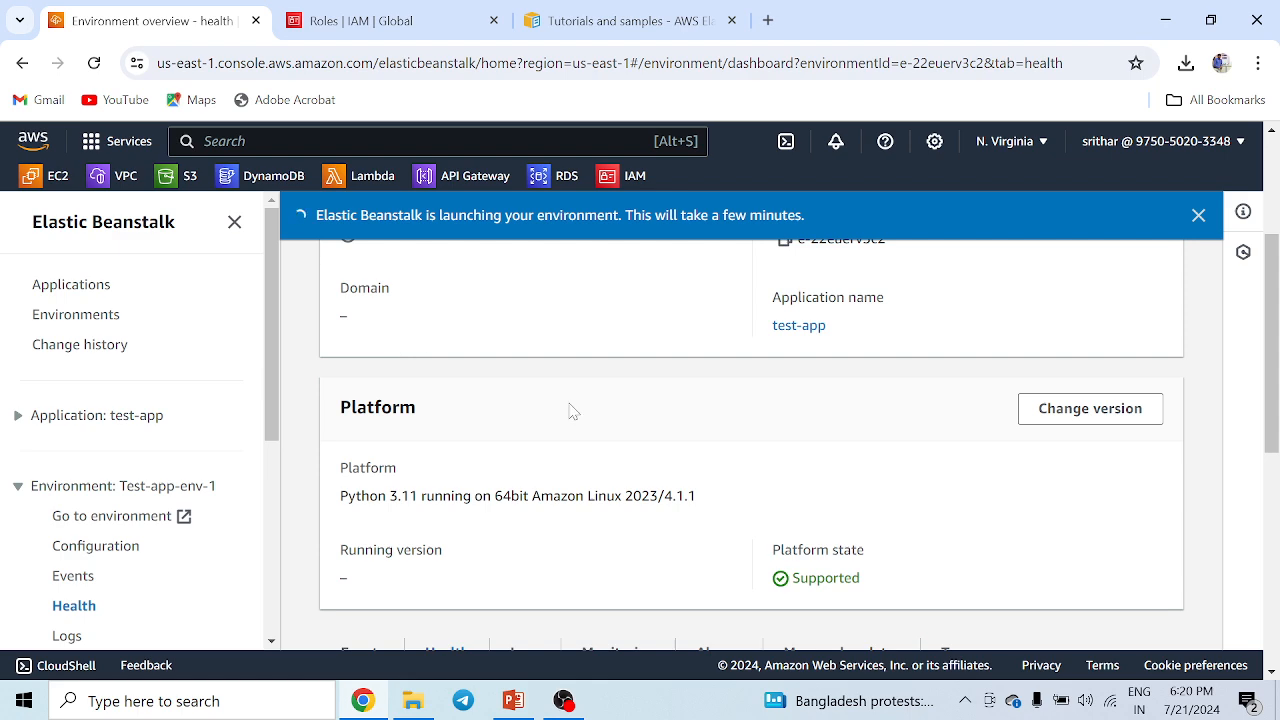
scroll(368, 433, up, 3)
scroll(530, 497, down, 3)
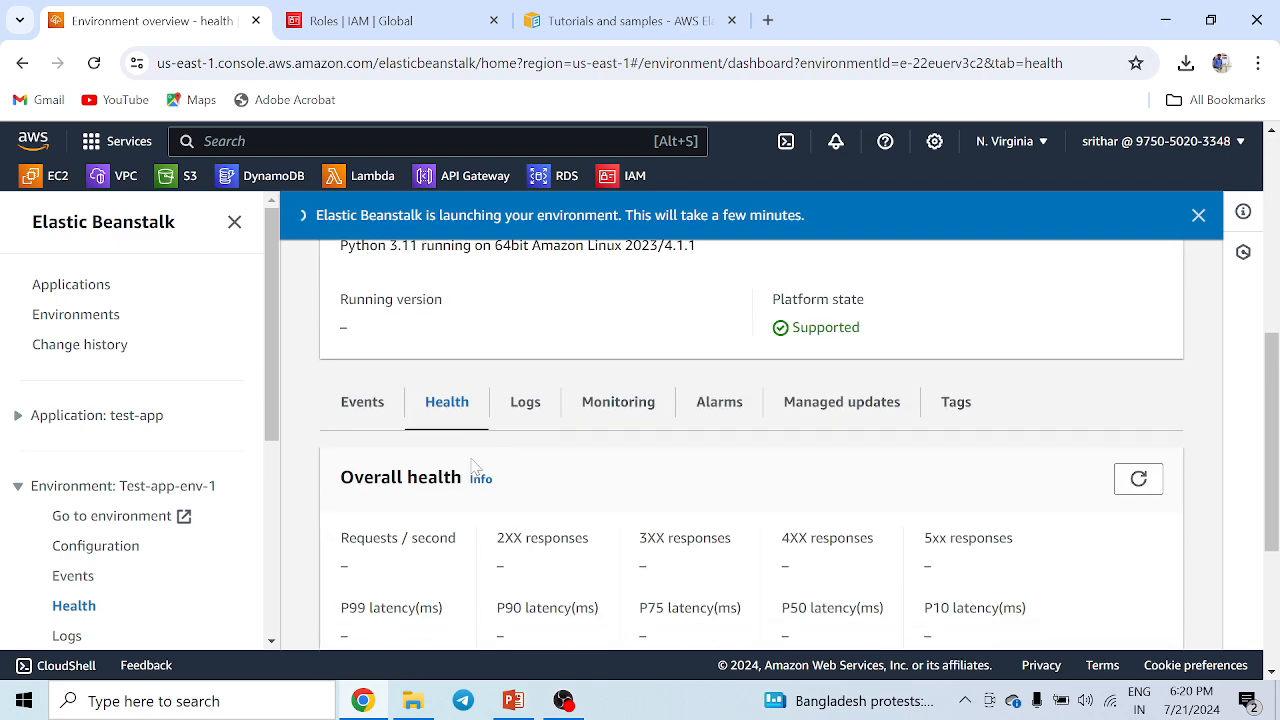
click(362, 400)
scroll(965, 469, down, 2)
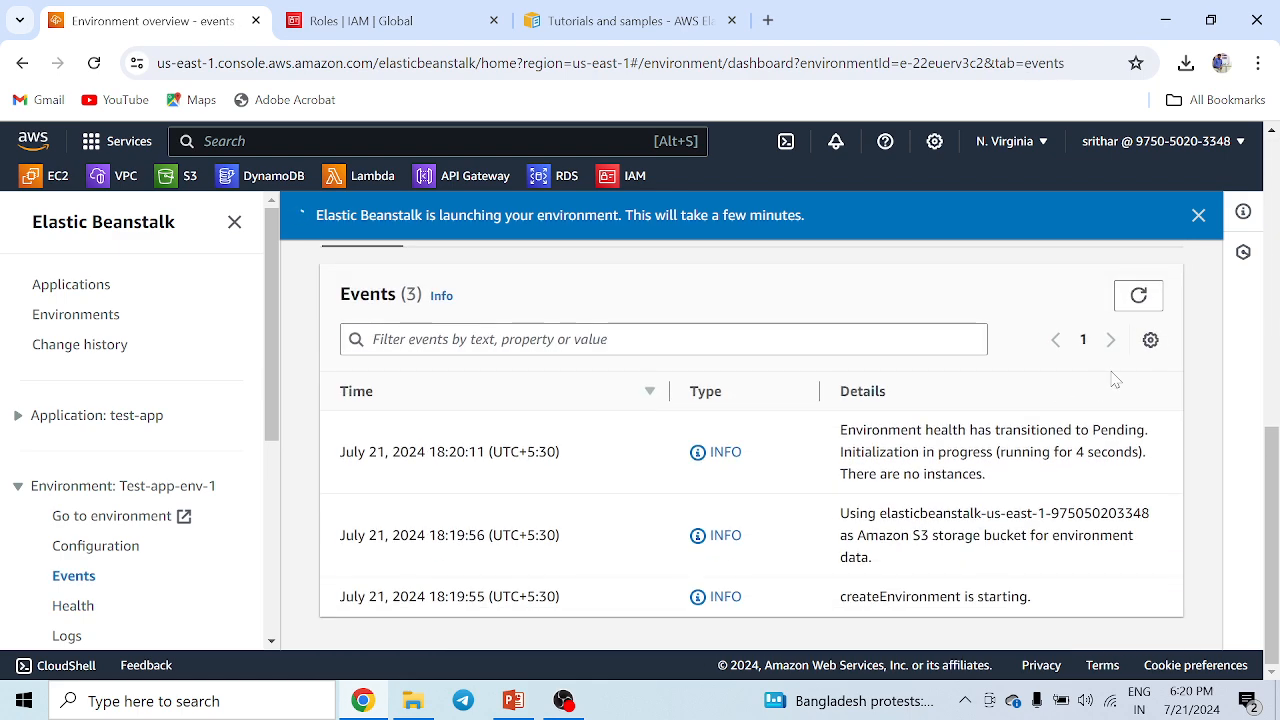
click(1138, 295)
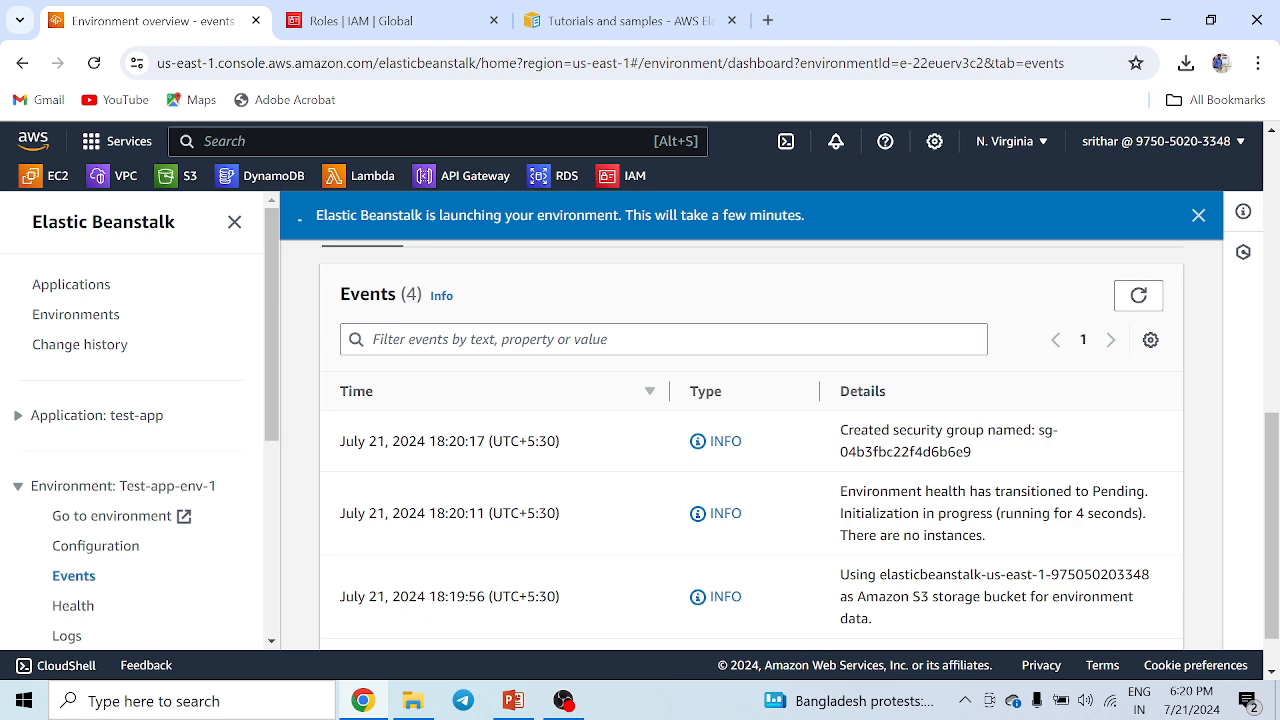
click(1139, 295)
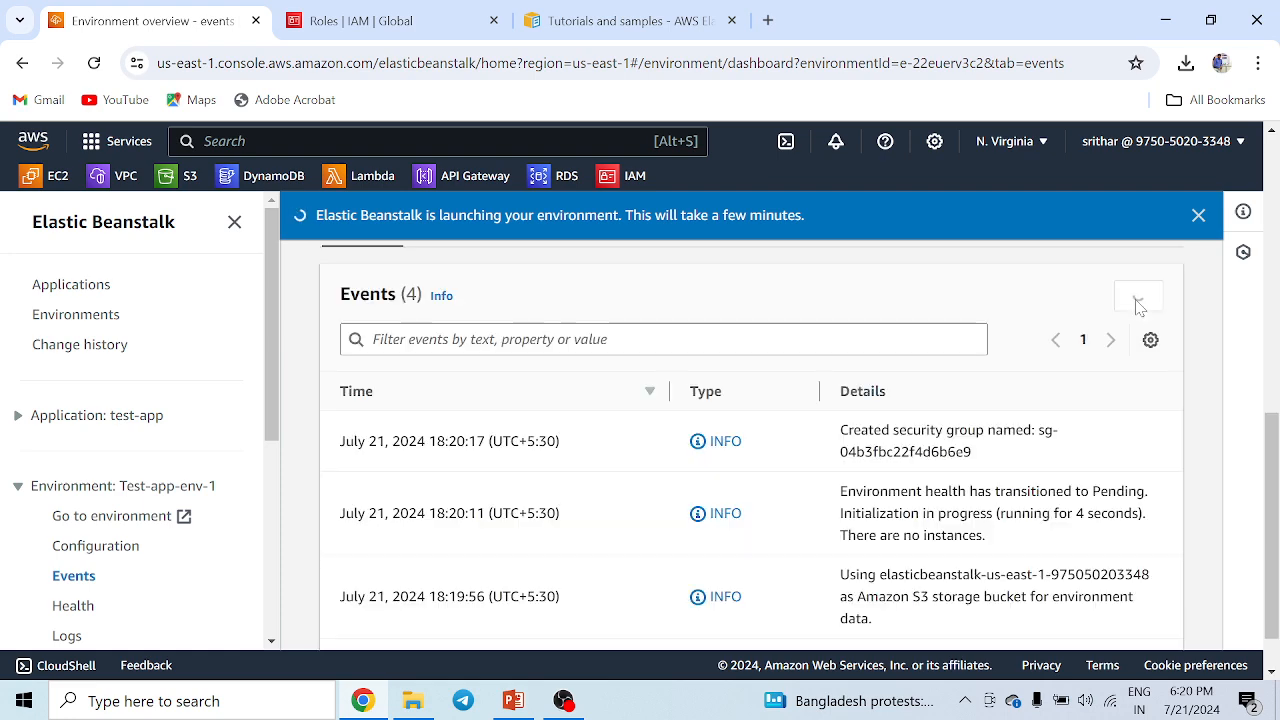
scroll(751, 444, down, 1)
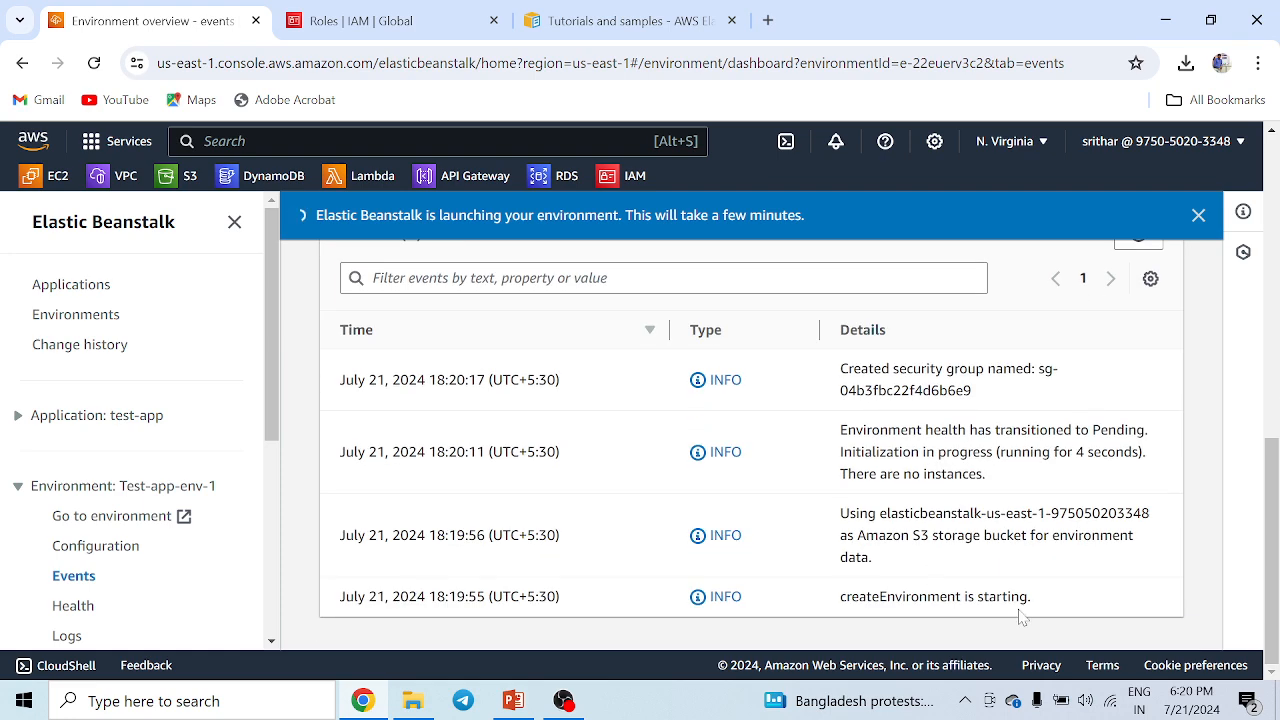
scroll(1148, 280, up, 2)
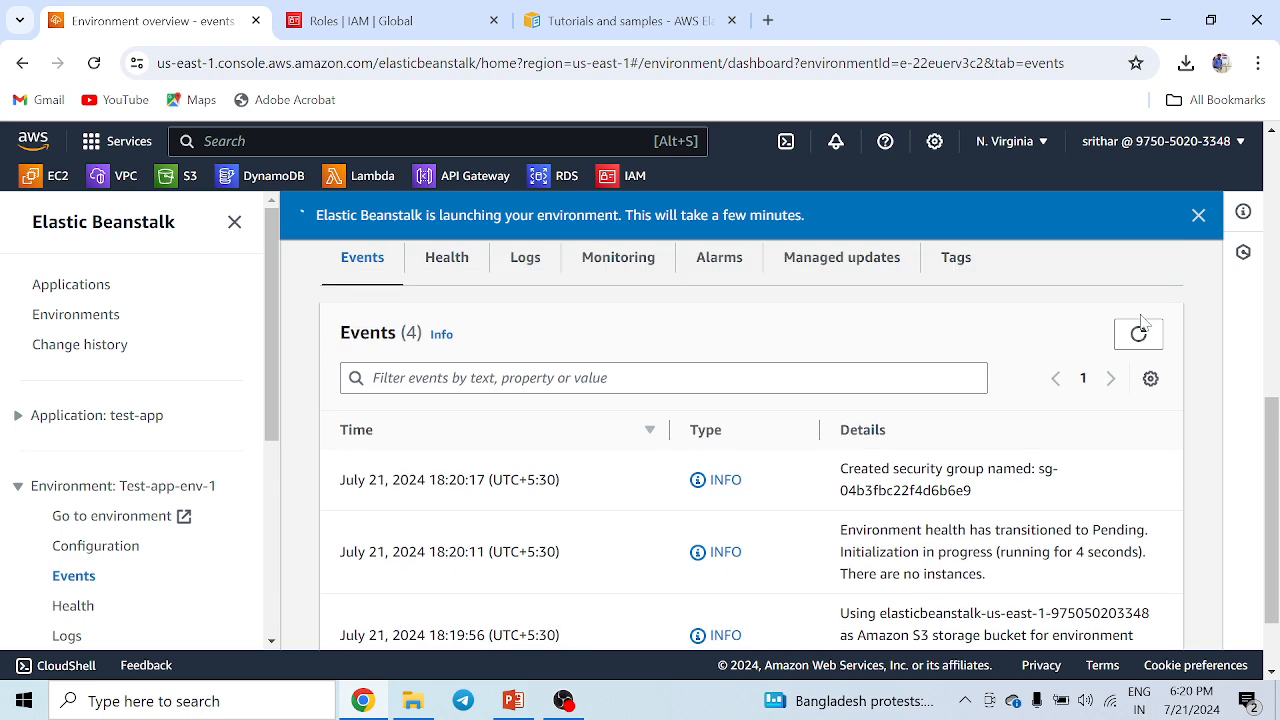
click(1140, 330)
scroll(730, 518, down, 1)
Duplicate the tab and open the Test-app-env-1 instance's details in the EC2 console.
right_click(157, 24)
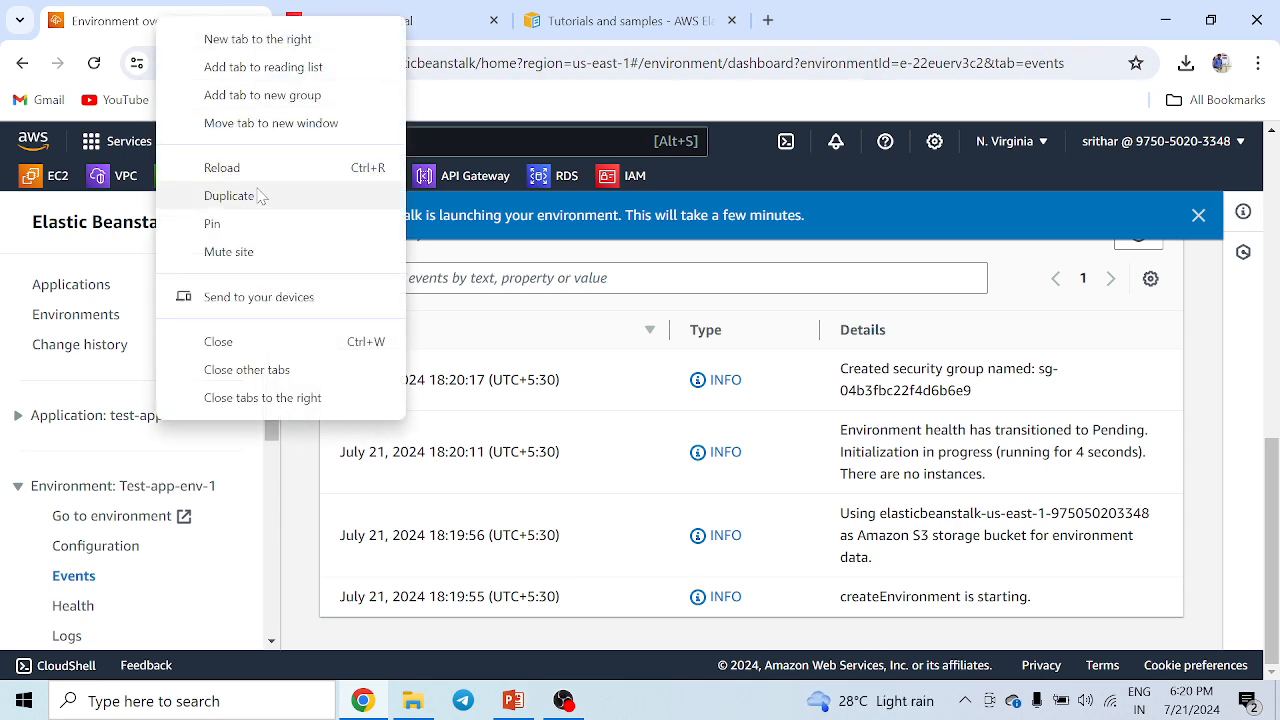
click(229, 196)
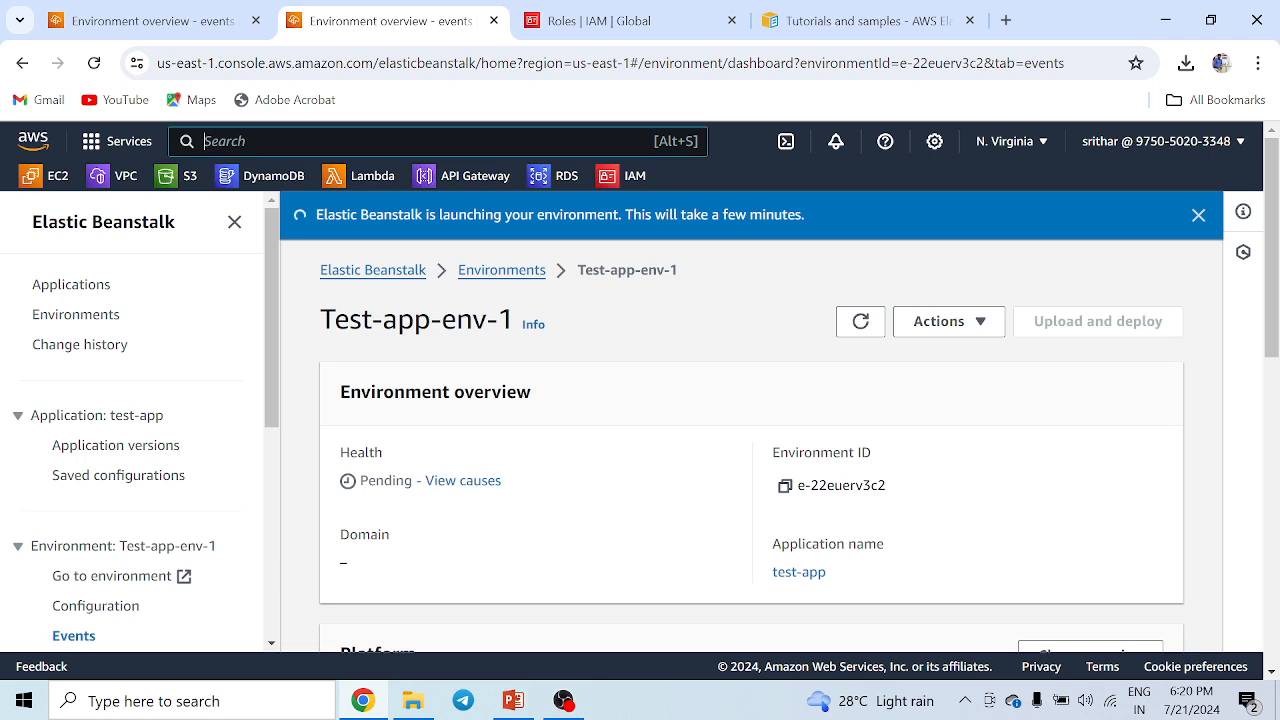
text(ec2)
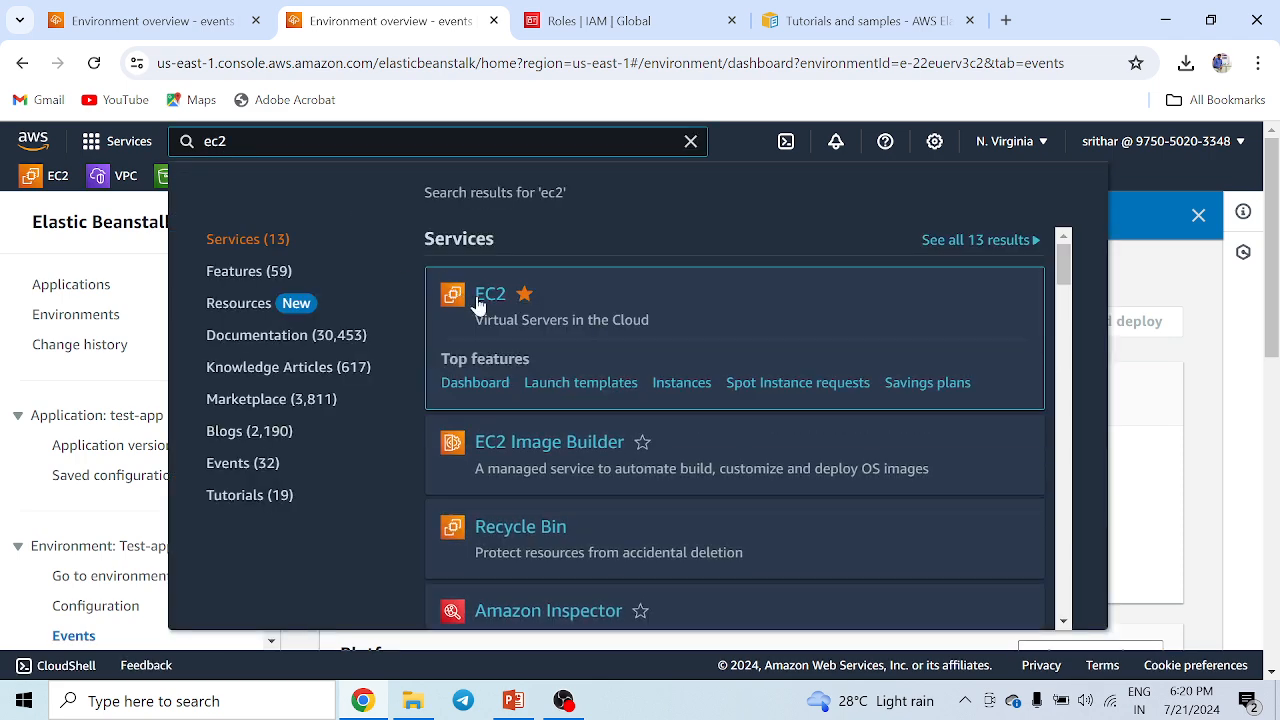
click(488, 299)
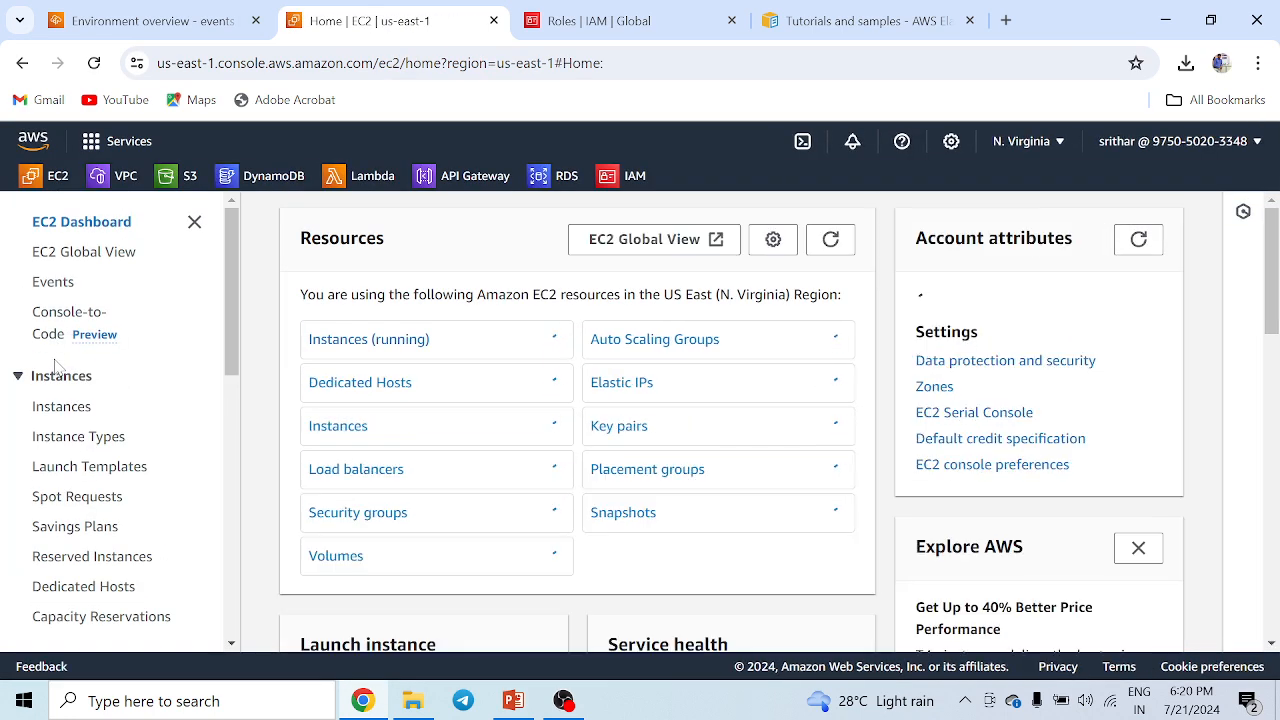
click(59, 407)
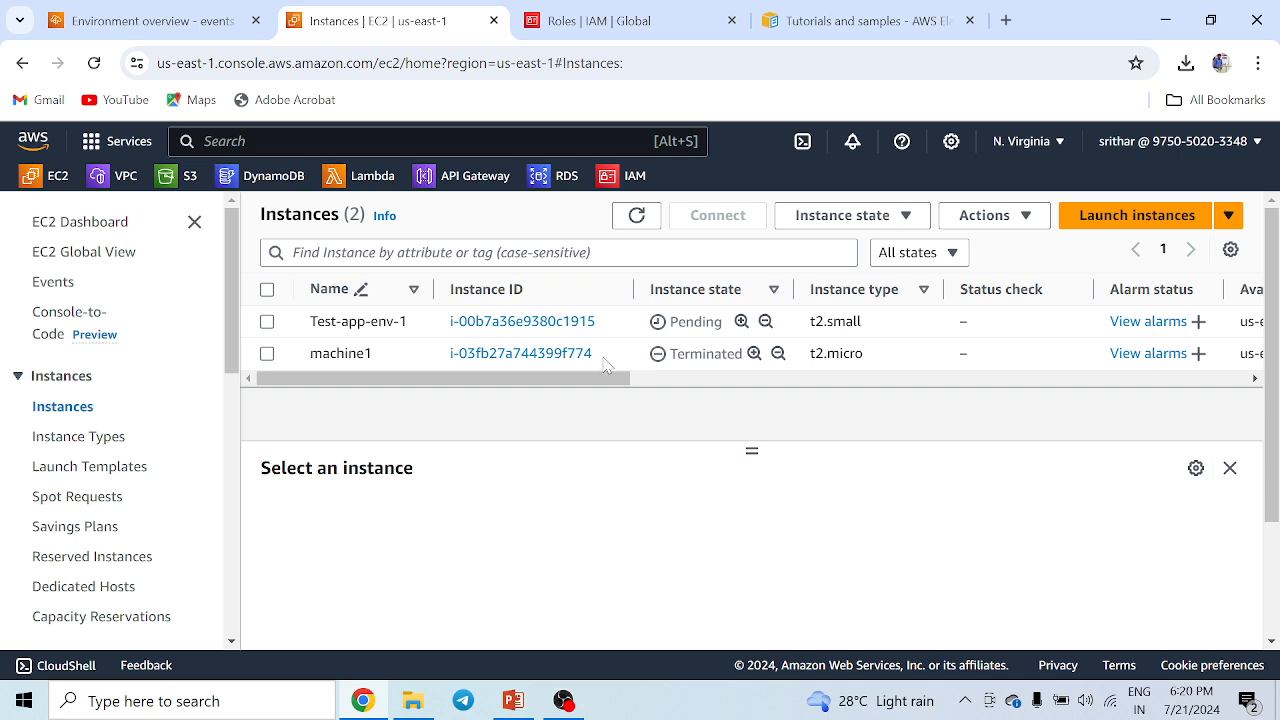
click(558, 330)
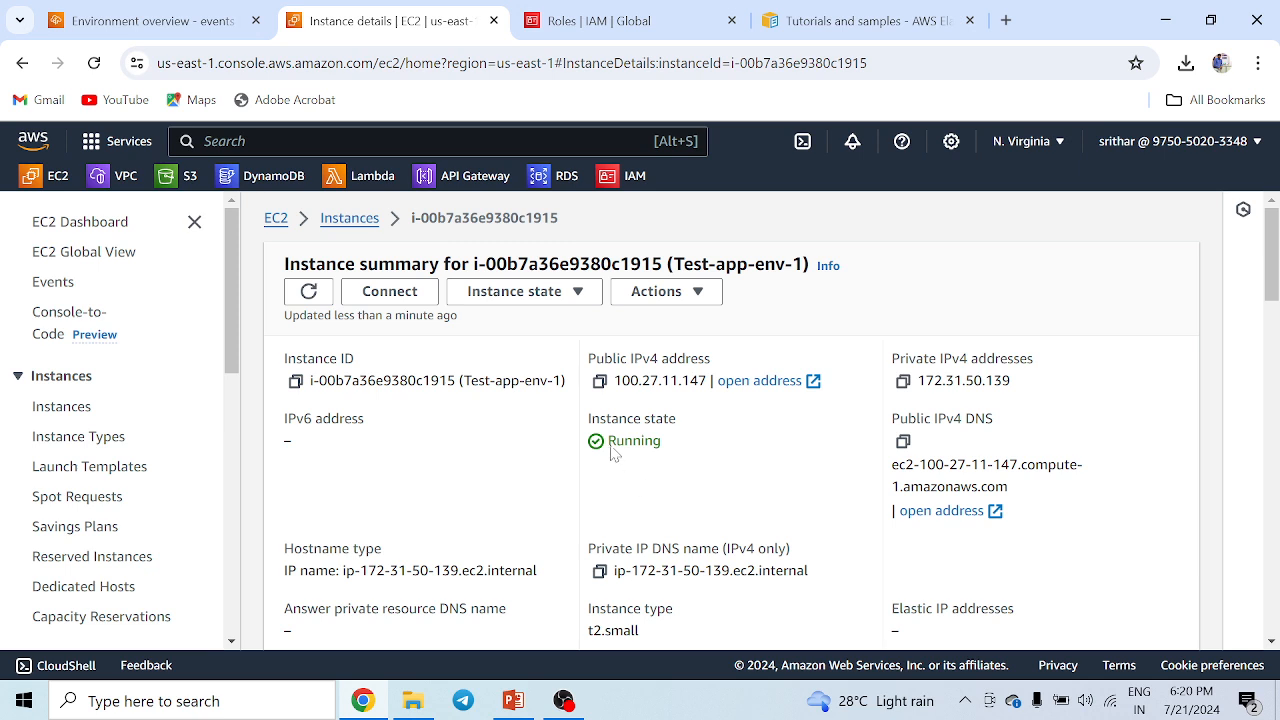
Copy the instance's public IPv4 address and load it in a new browser tab.
drag(609, 441, 692, 445)
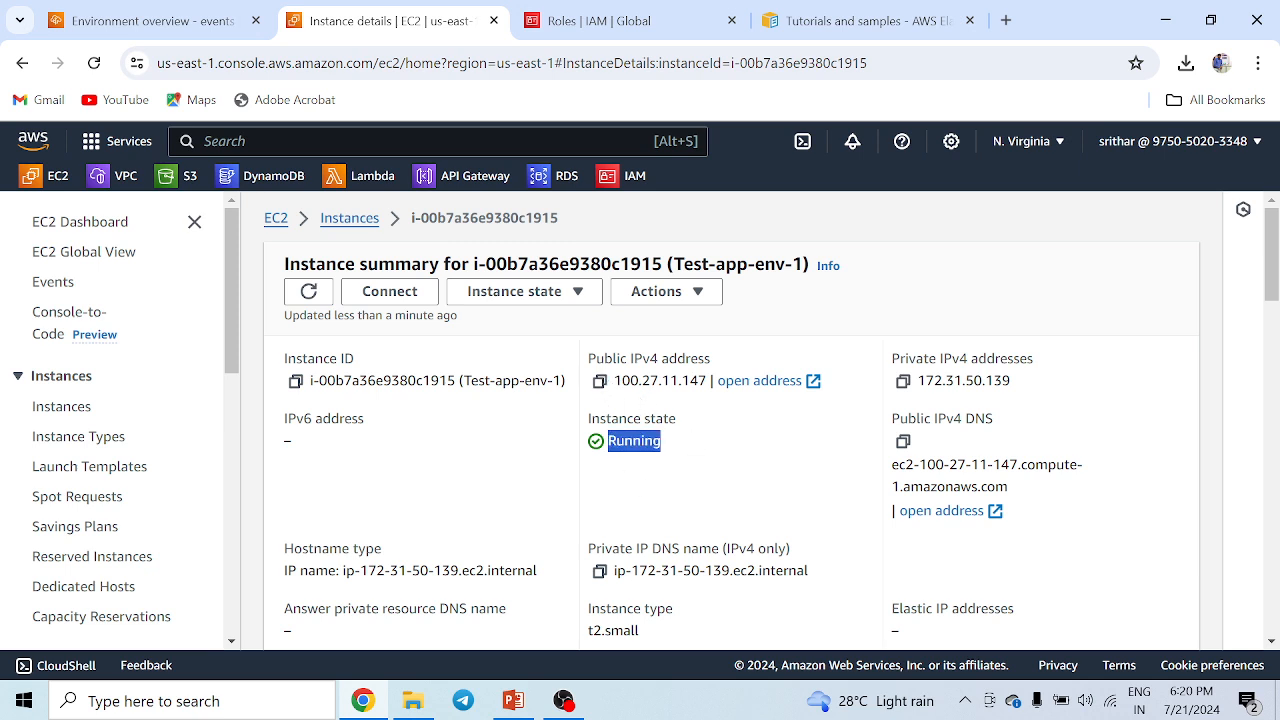
click(601, 384)
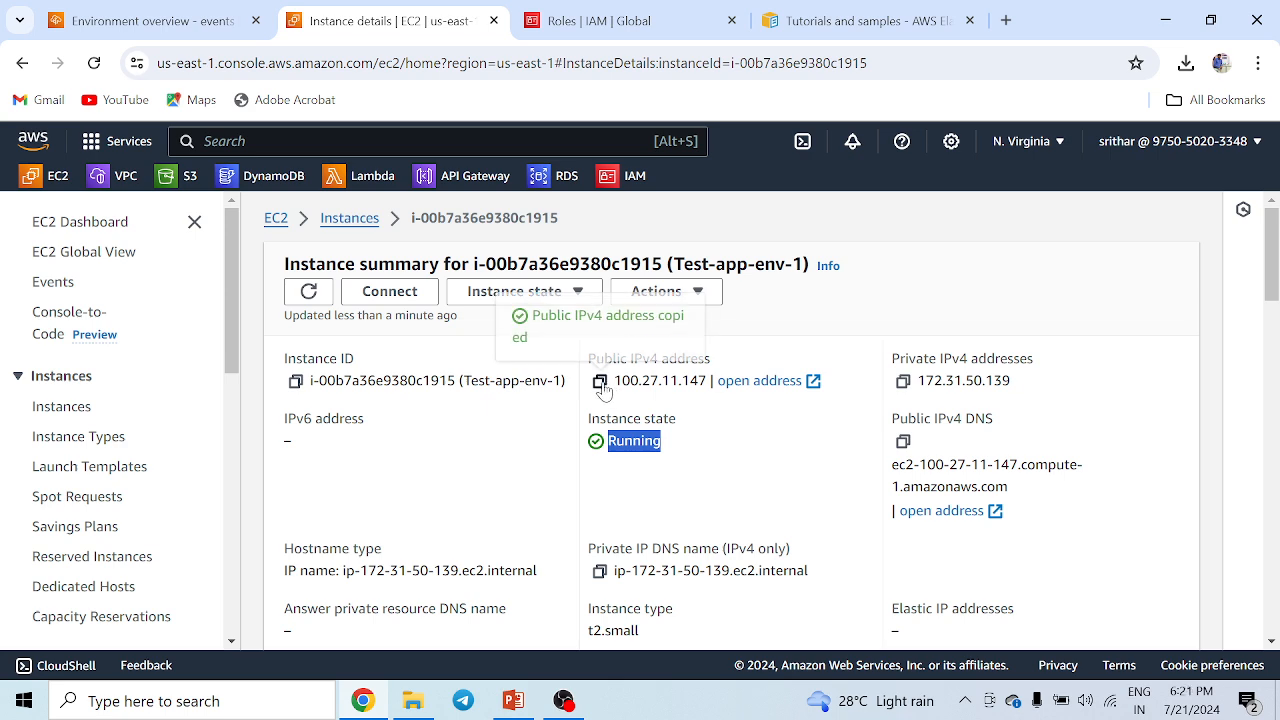
click(1006, 20)
key(ctrl+v)
key(Return)
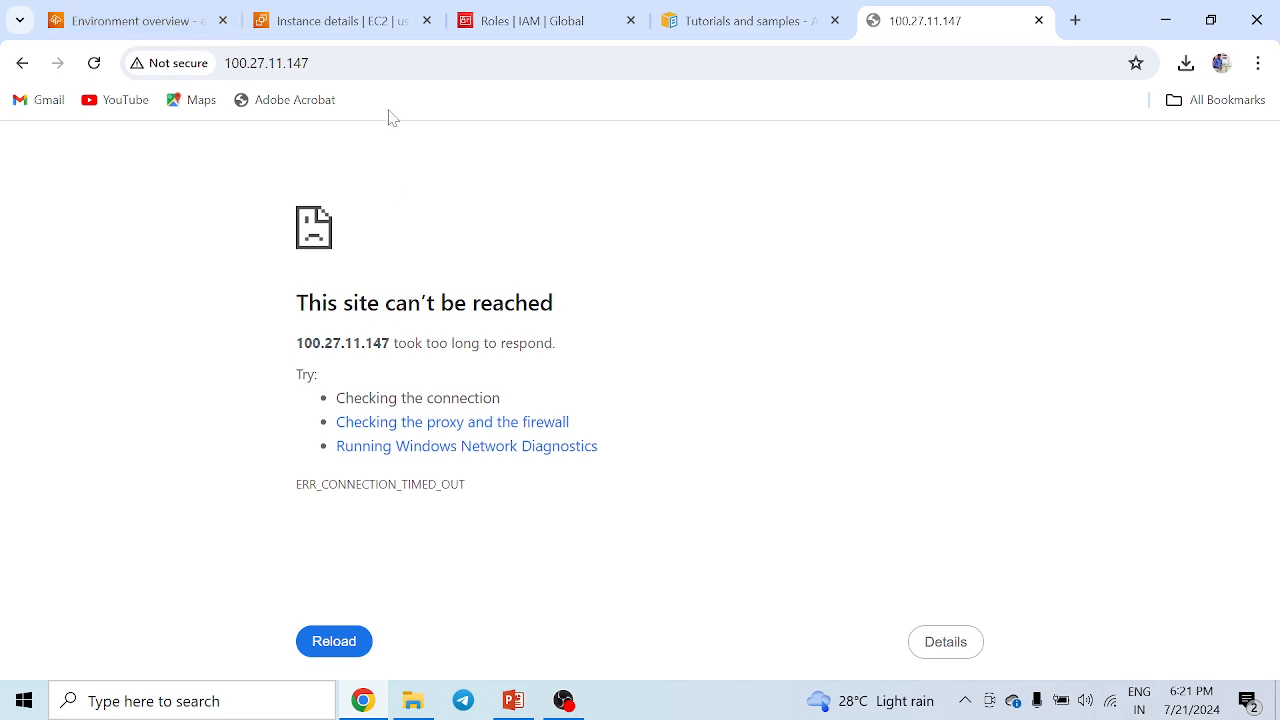
click(200, 63)
key(Return)
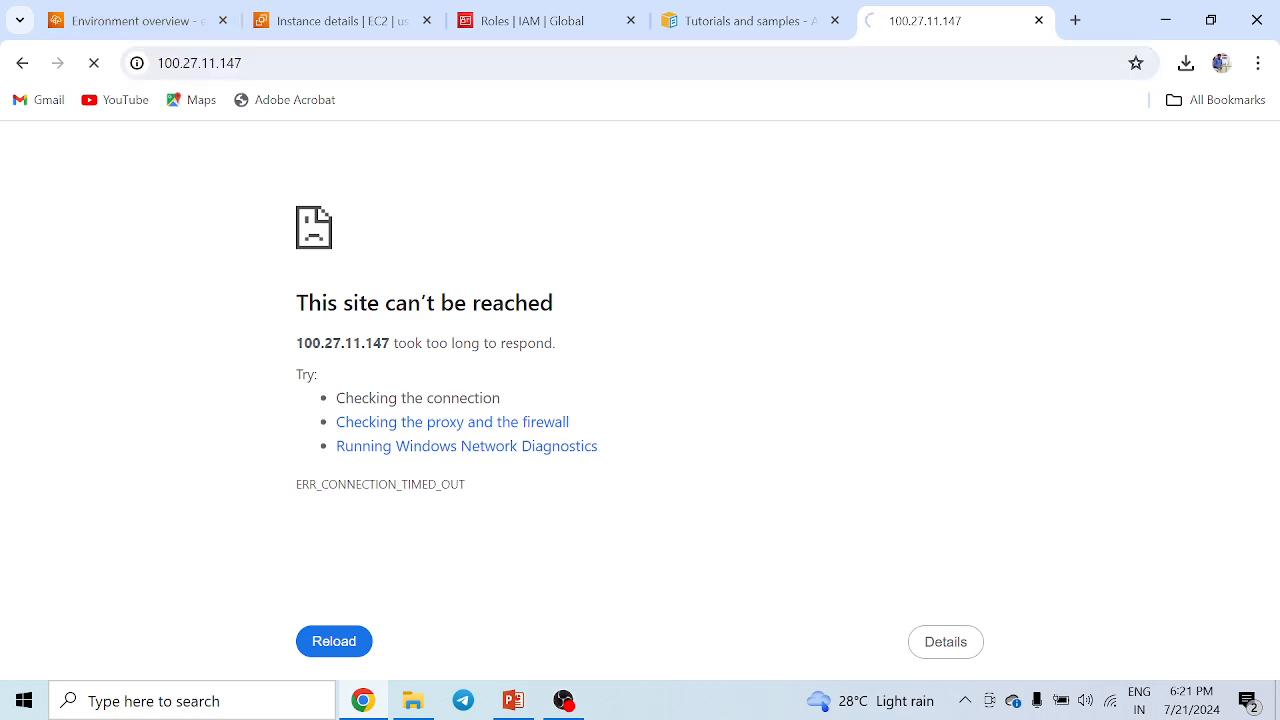
Return to the Beanstalk environment page and check its events and health status.
click(135, 22)
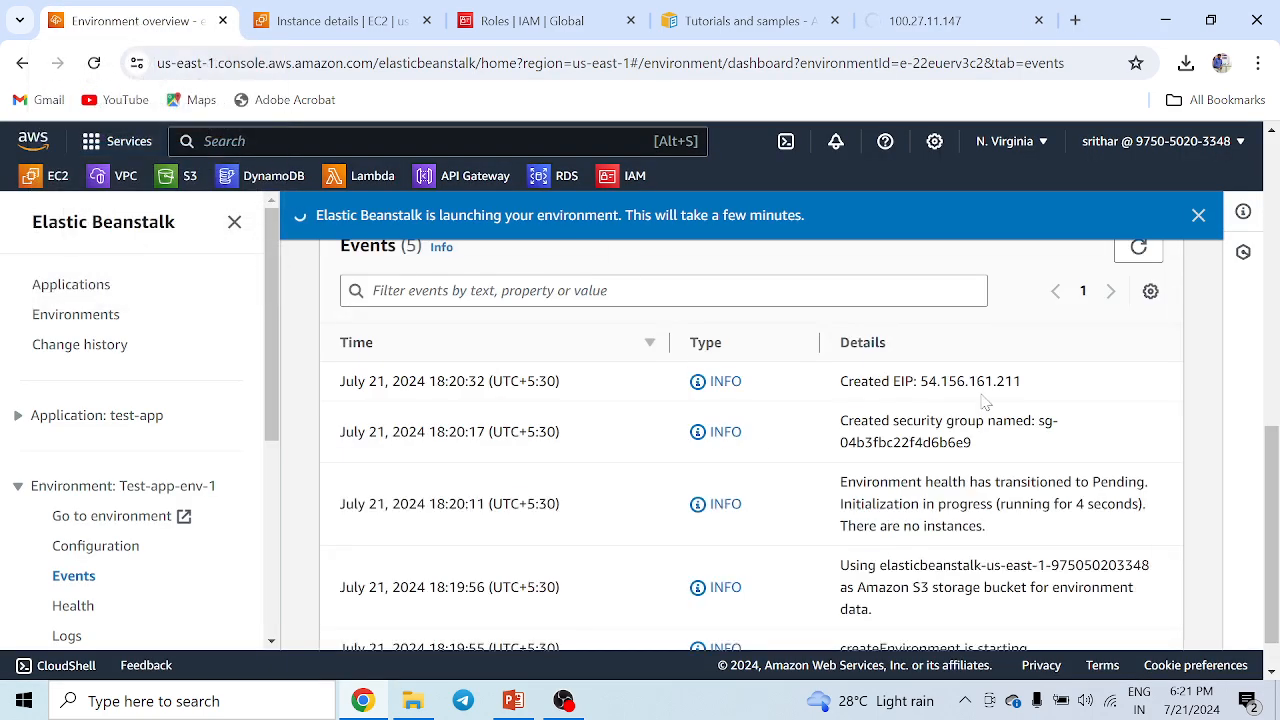
scroll(885, 418, up, 1)
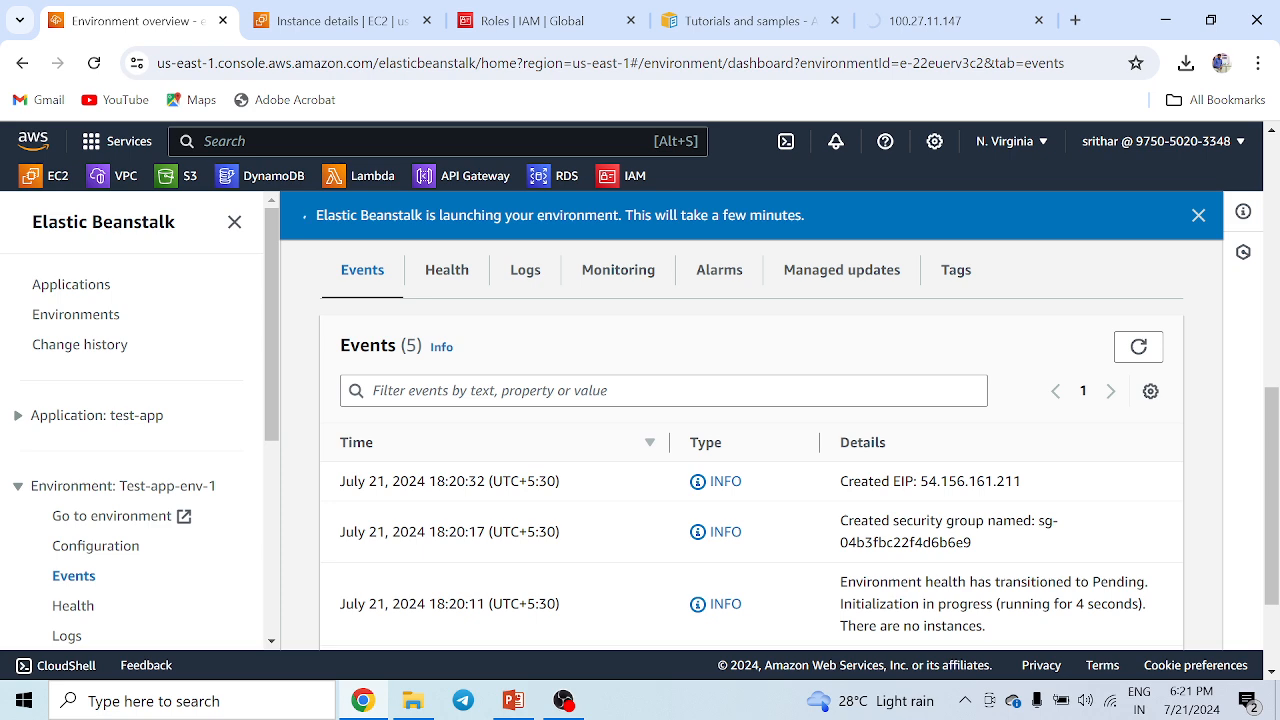
click(1138, 347)
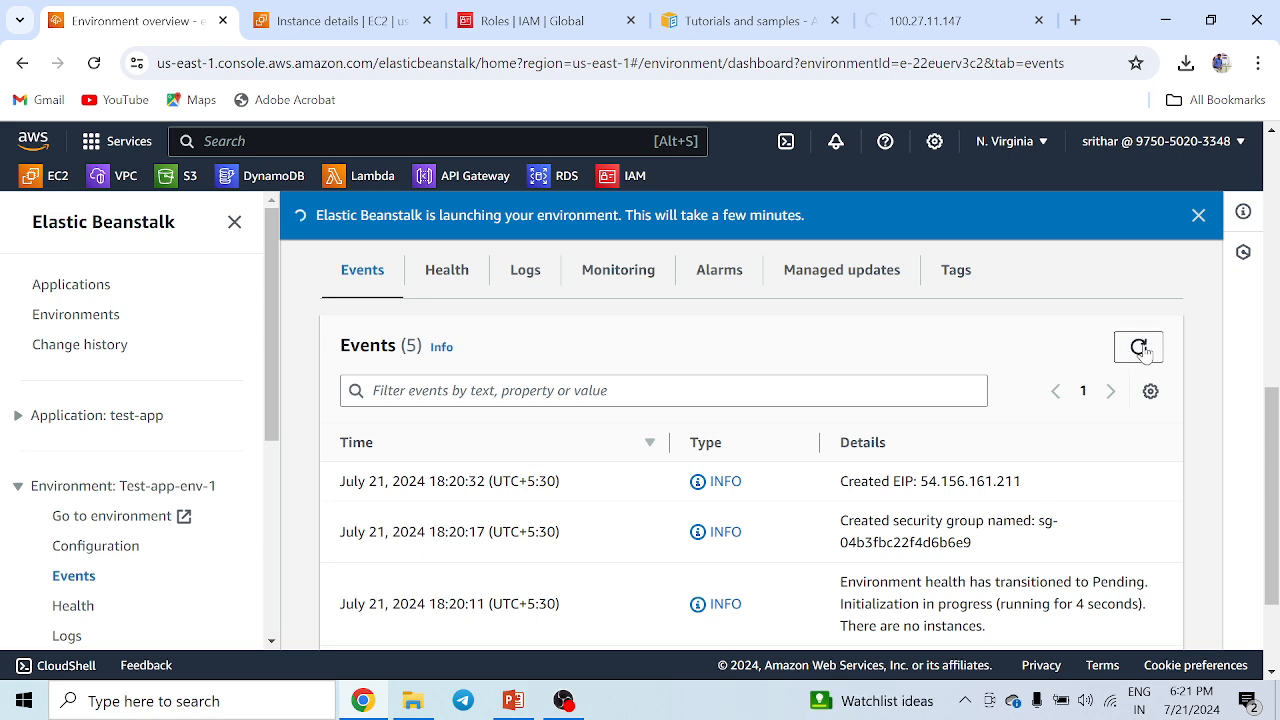
scroll(610, 445, up, 5)
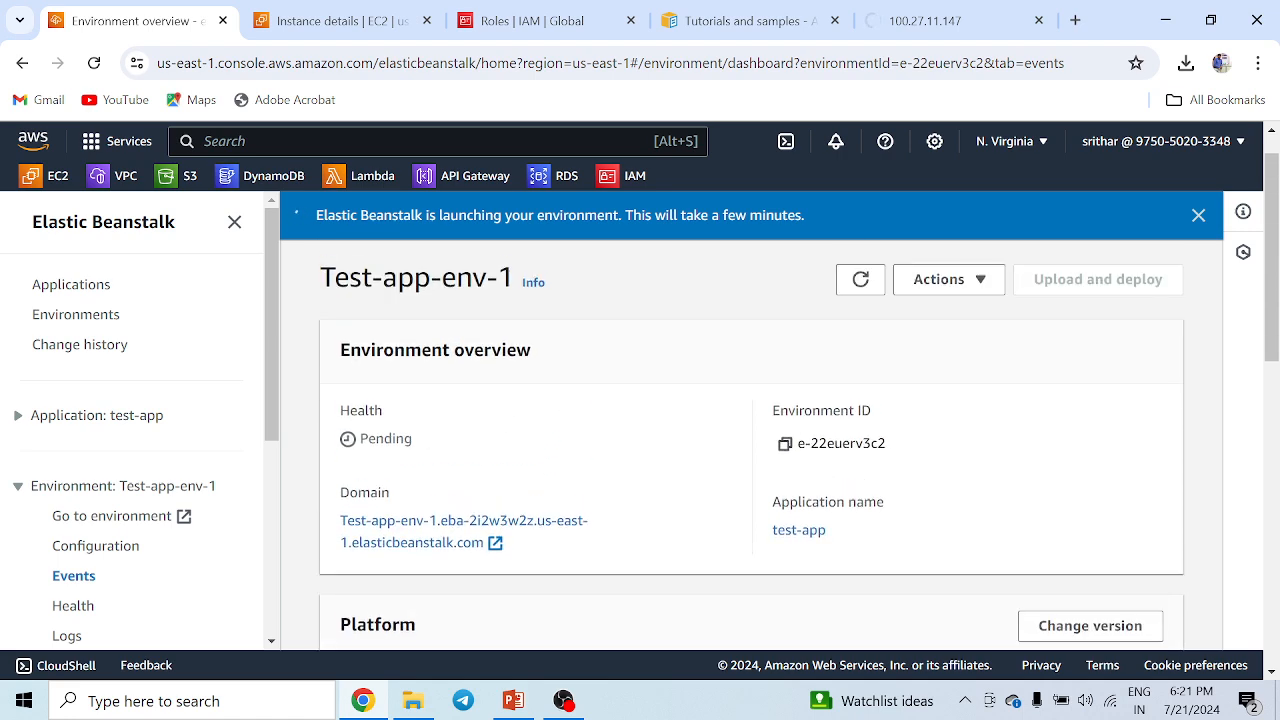
drag(359, 439, 461, 454)
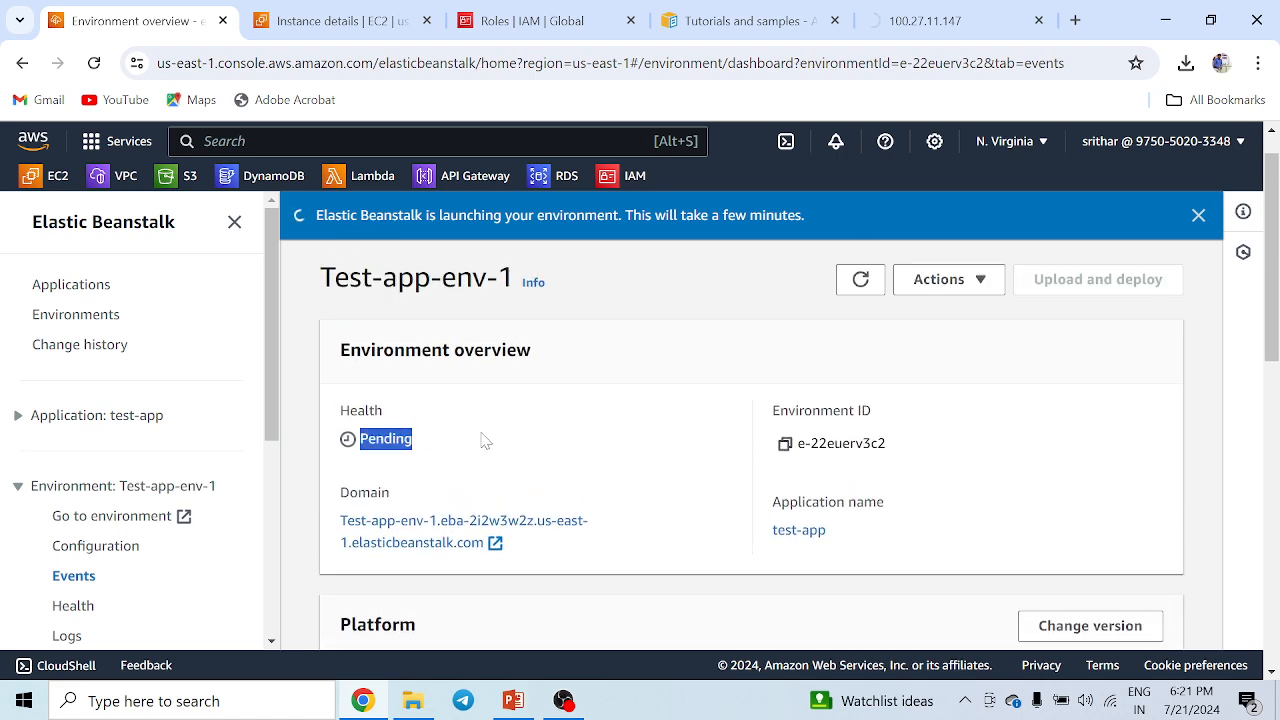
scroll(497, 435, down, 3)
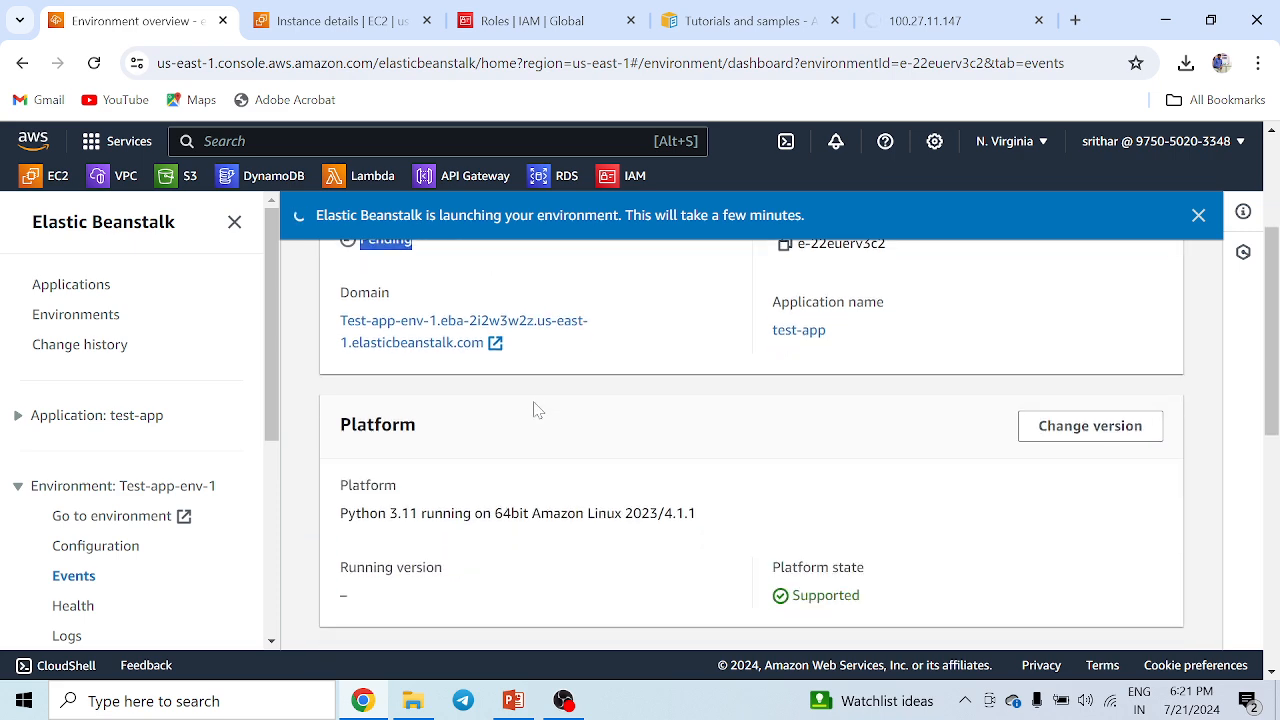
scroll(690, 463, down, 1)
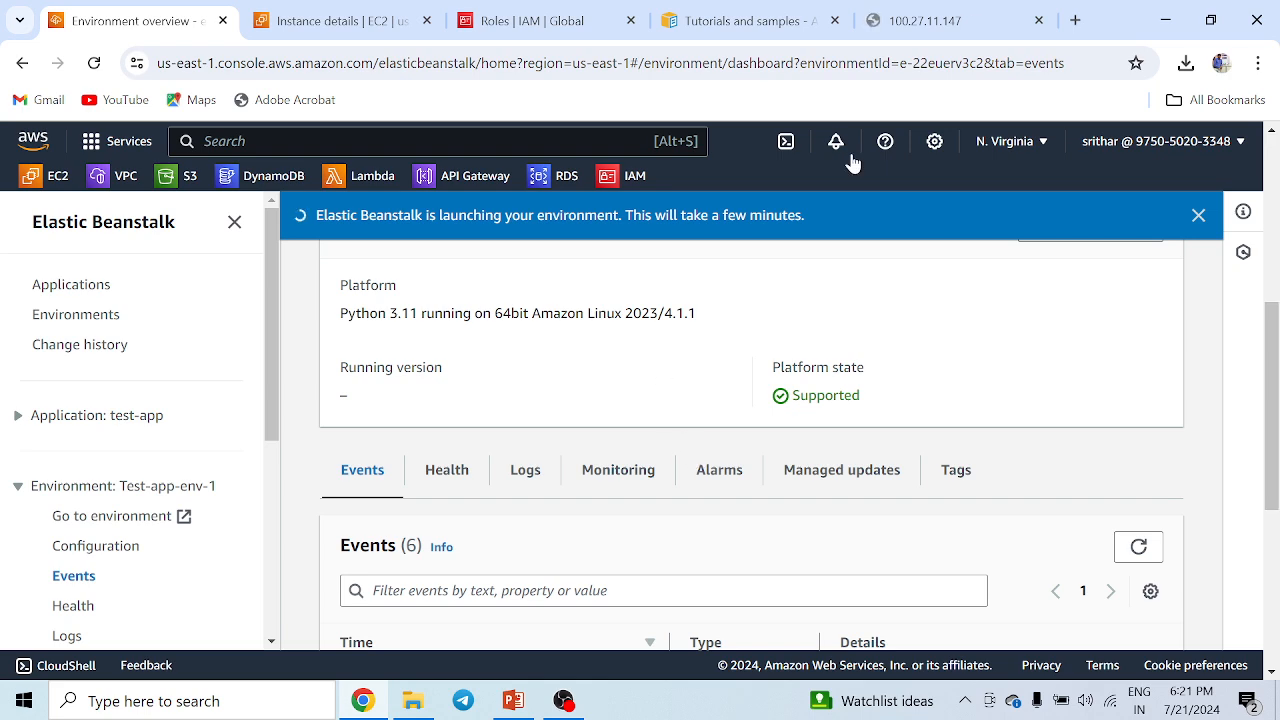
Reload the tab with the old instance address and return to the environment's events list.
scroll(849, 165, down, 2)
click(925, 20)
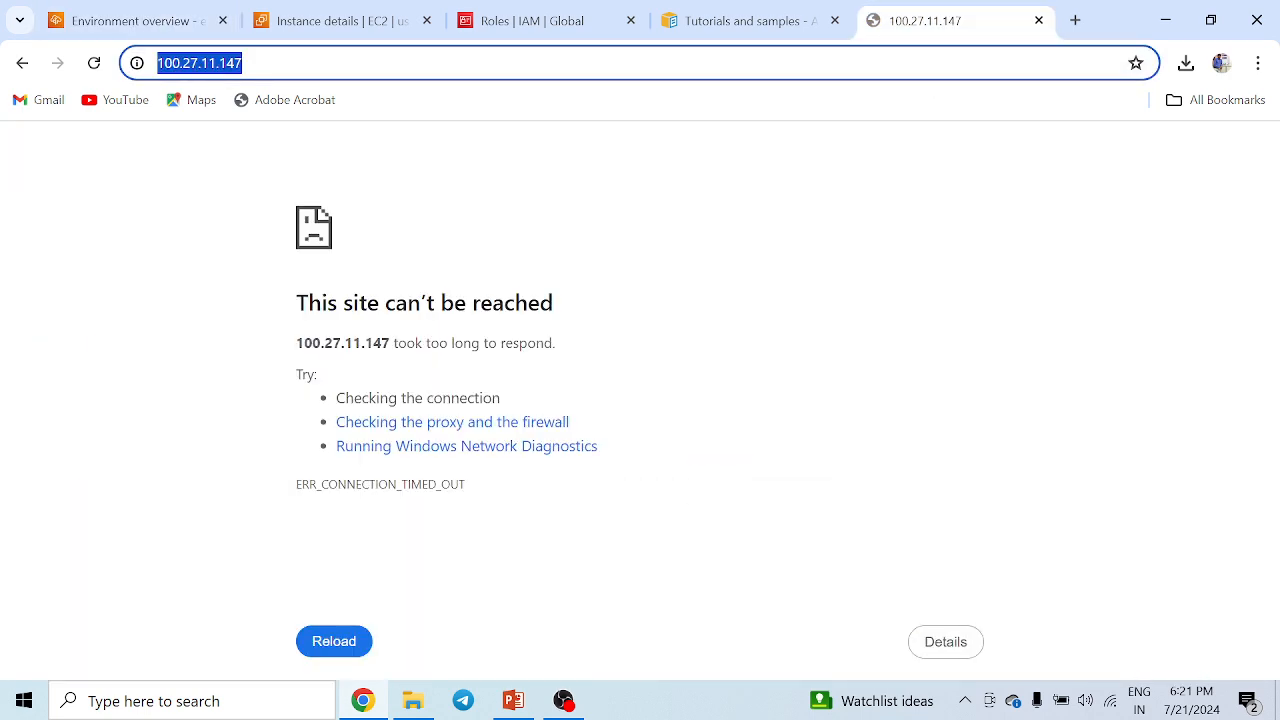
key(Return)
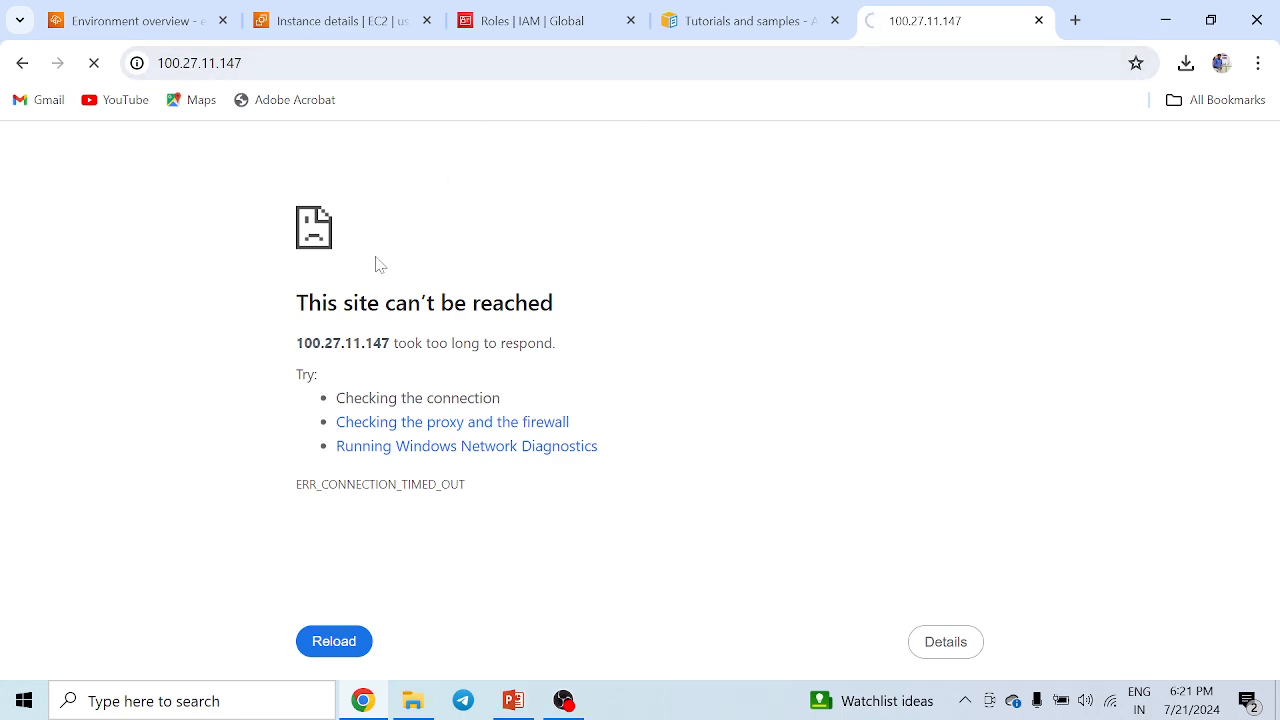
click(118, 22)
scroll(777, 409, down, 3)
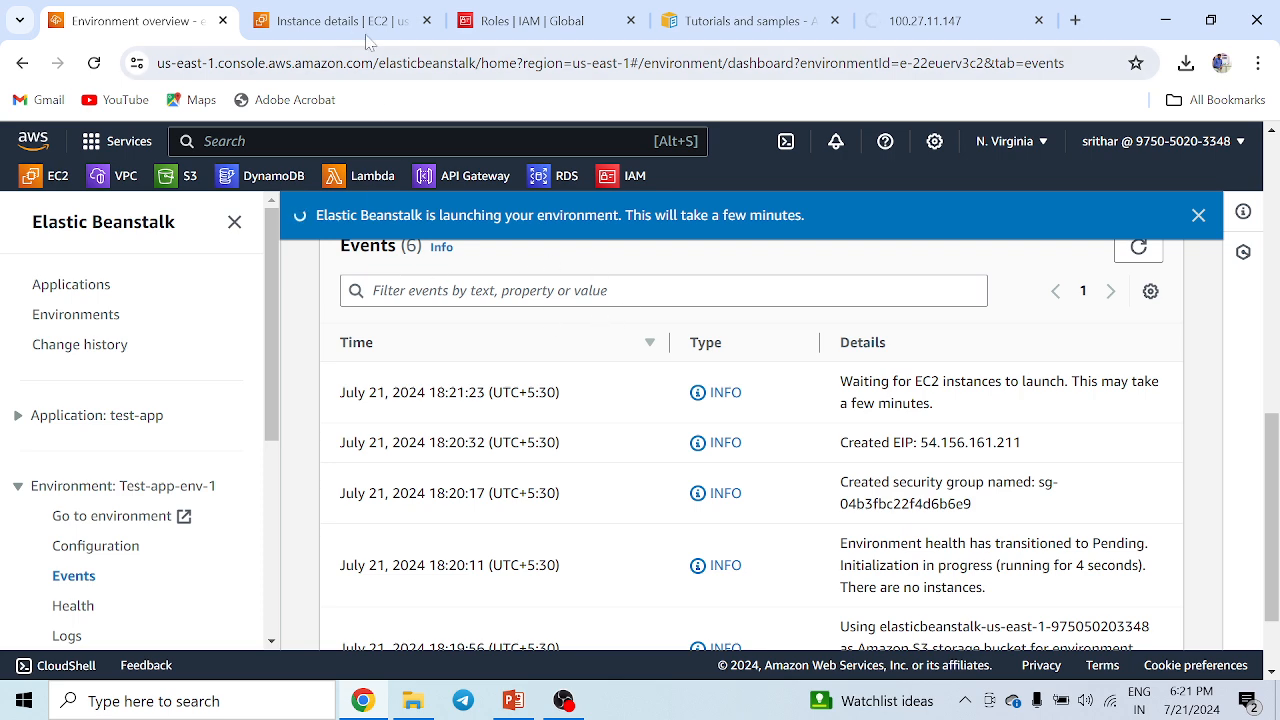
Open the EC2 instances list and refresh it to check the Test-app-env-1 instance status.
click(340, 21)
click(350, 219)
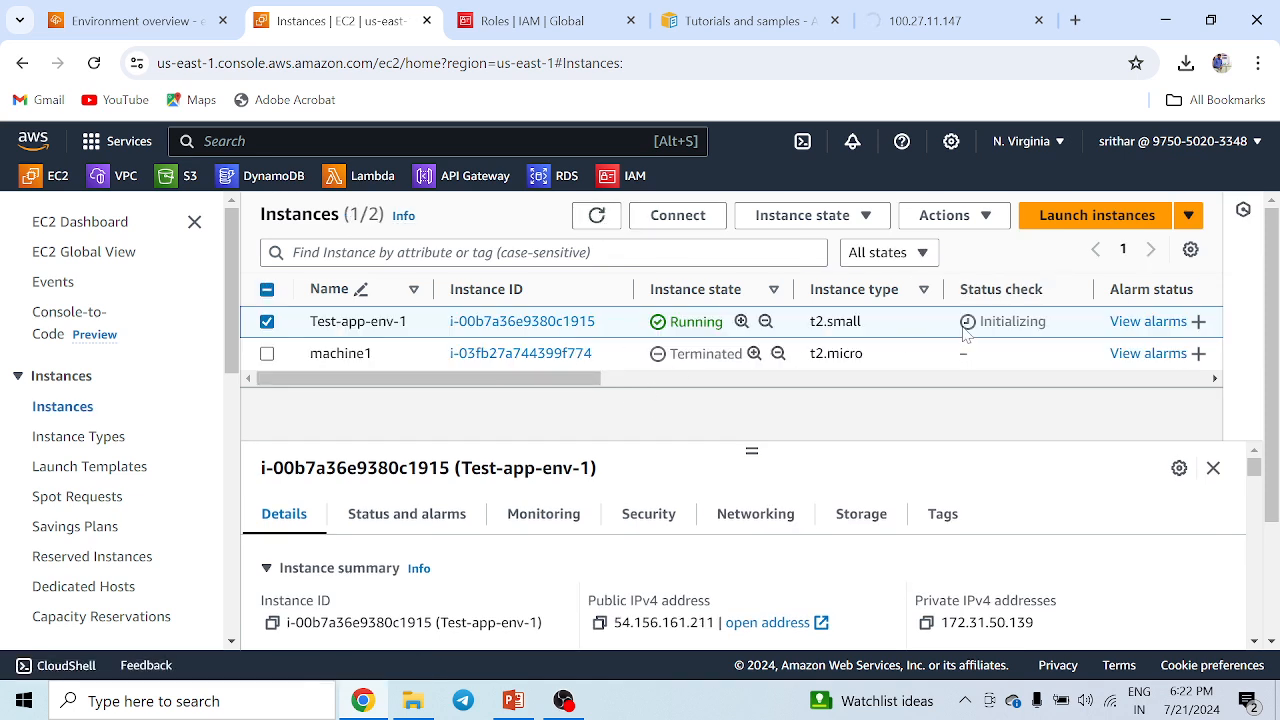
click(596, 216)
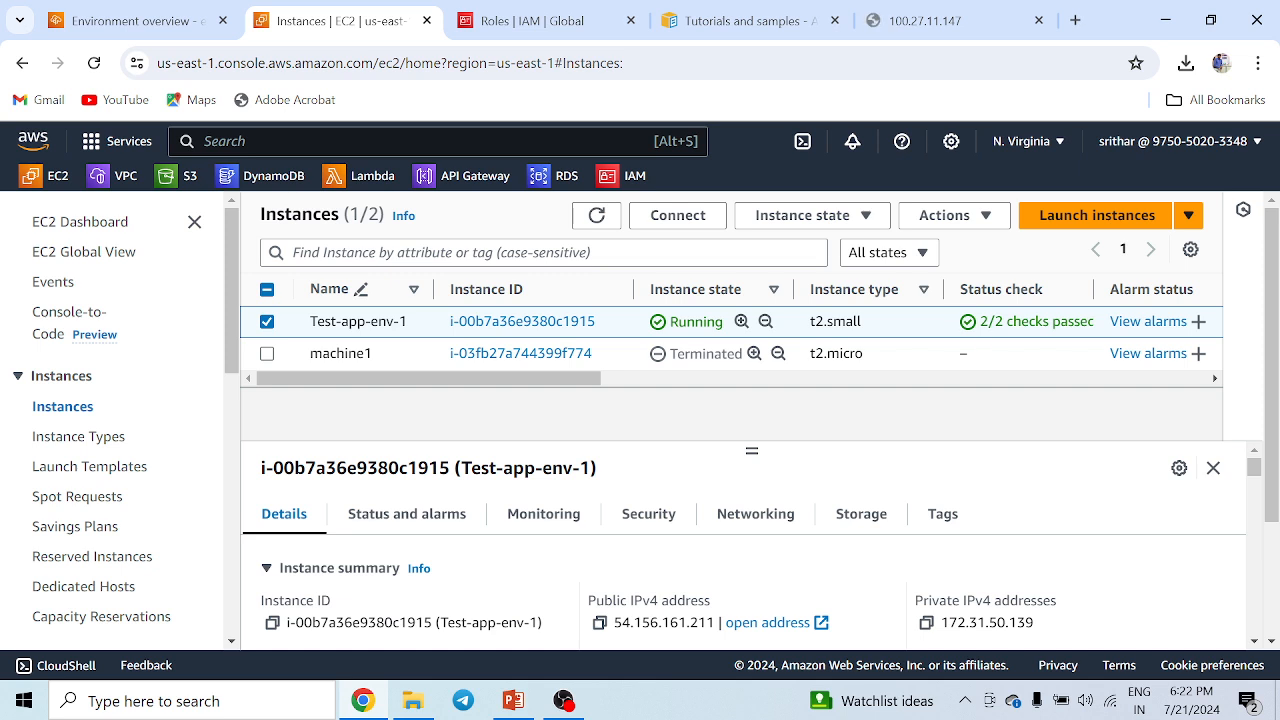
Reload the old instance address in its browser tab.
click(935, 21)
click(800, 63)
key(Return)
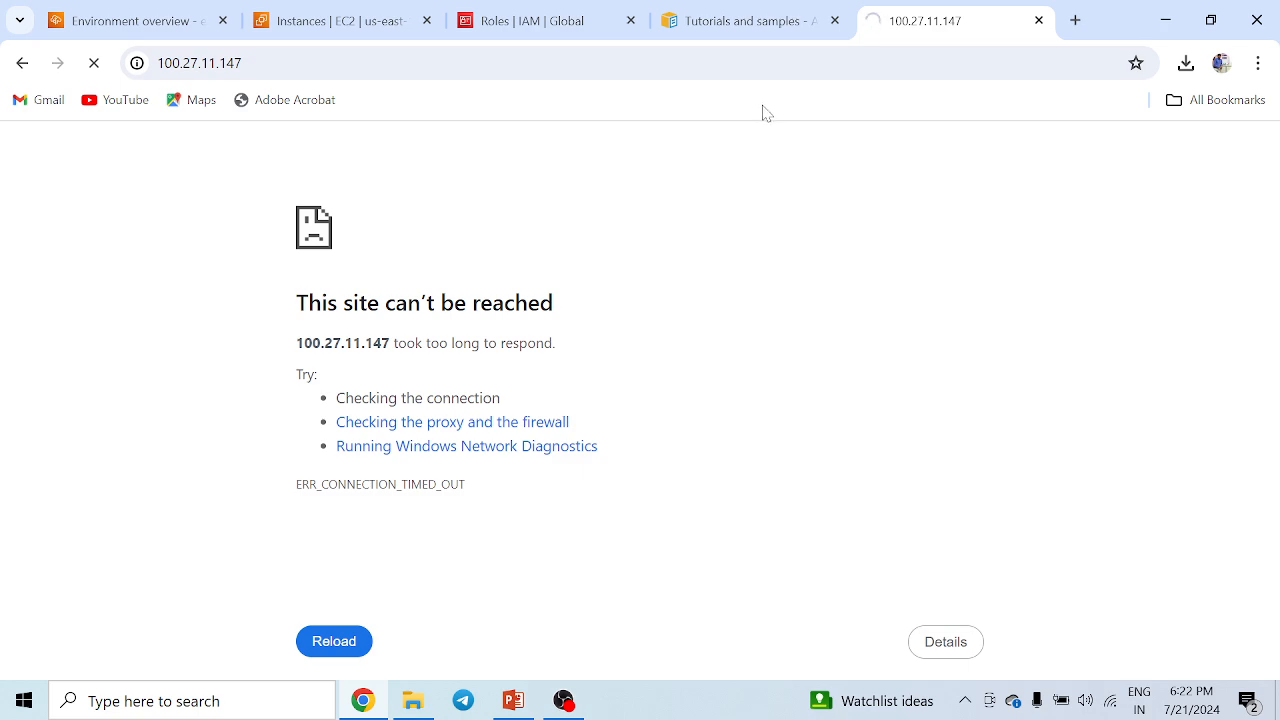
Inspect the instance's security details and open its security group in a new tab.
click(357, 20)
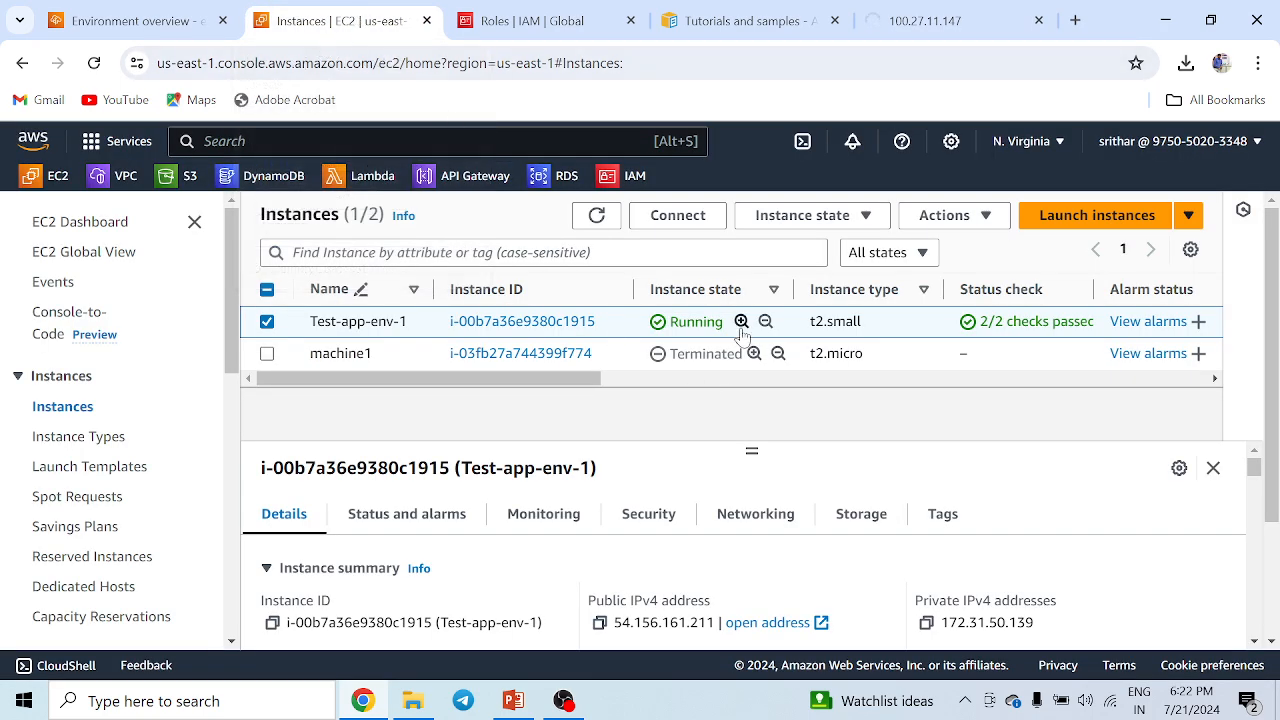
click(649, 516)
scroll(800, 480, down, 5)
scroll(770, 527, down, 2)
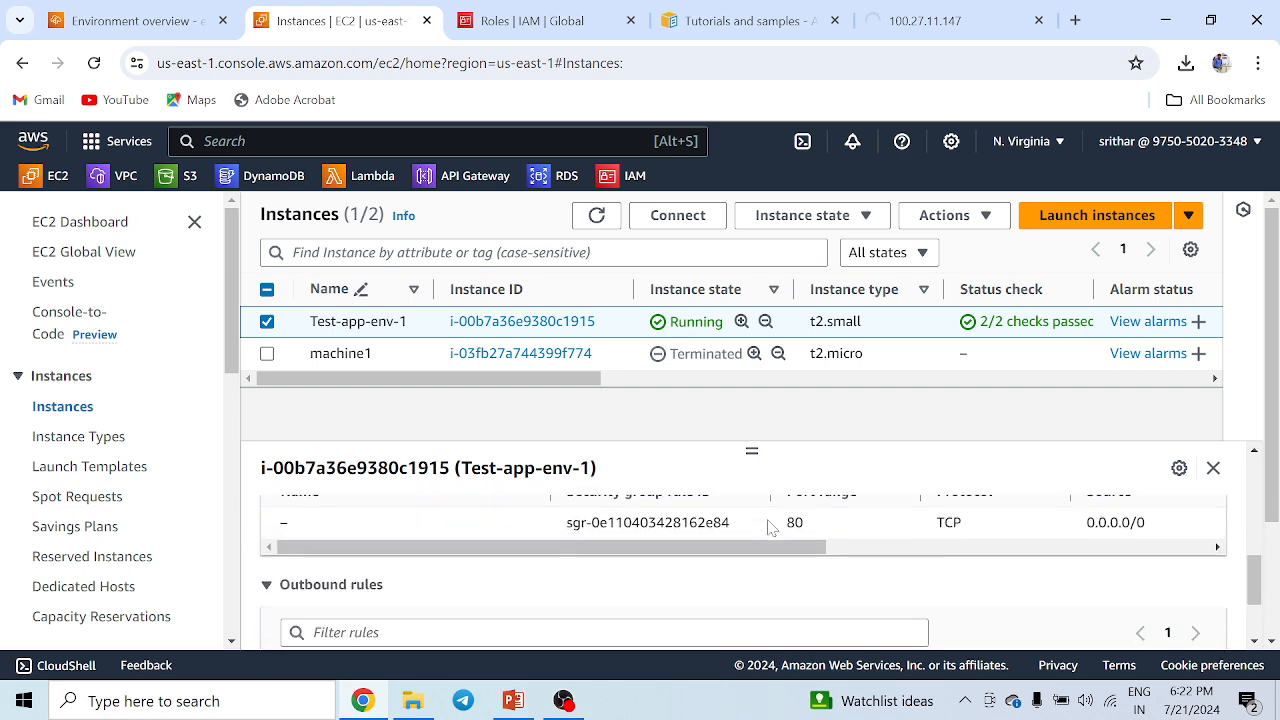
scroll(770, 527, up, 8)
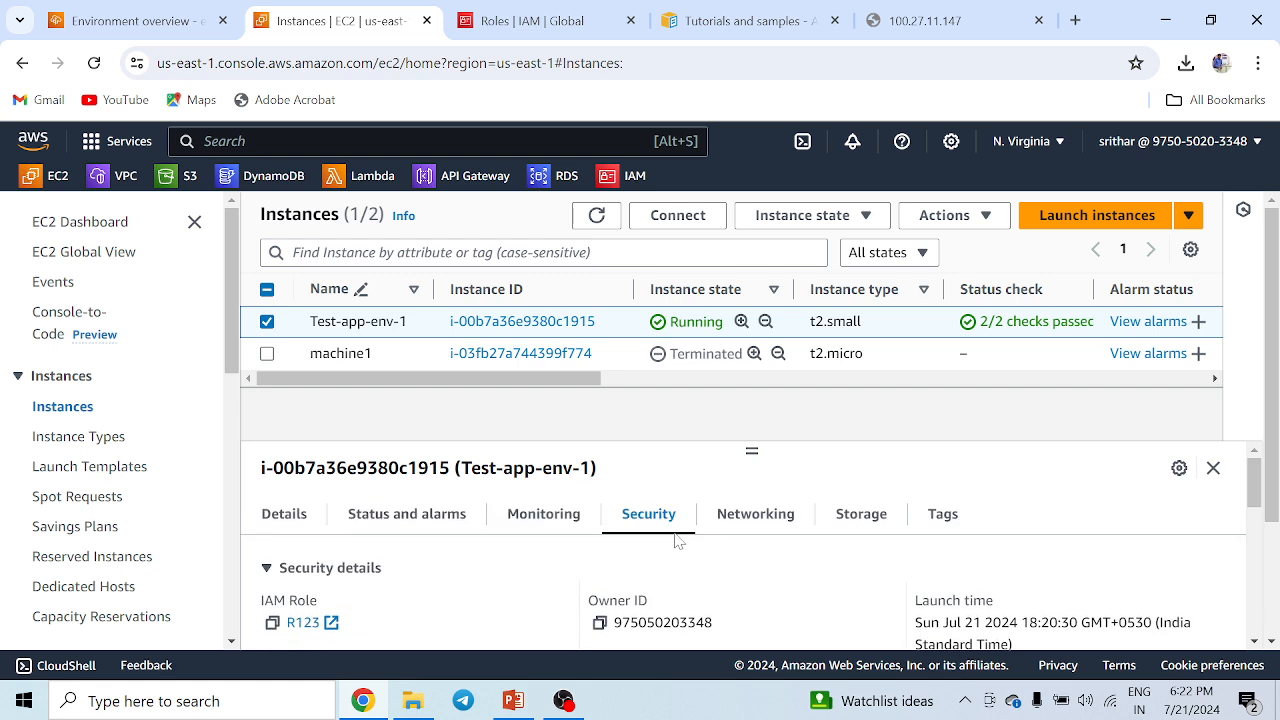
scroll(790, 522, down, 2)
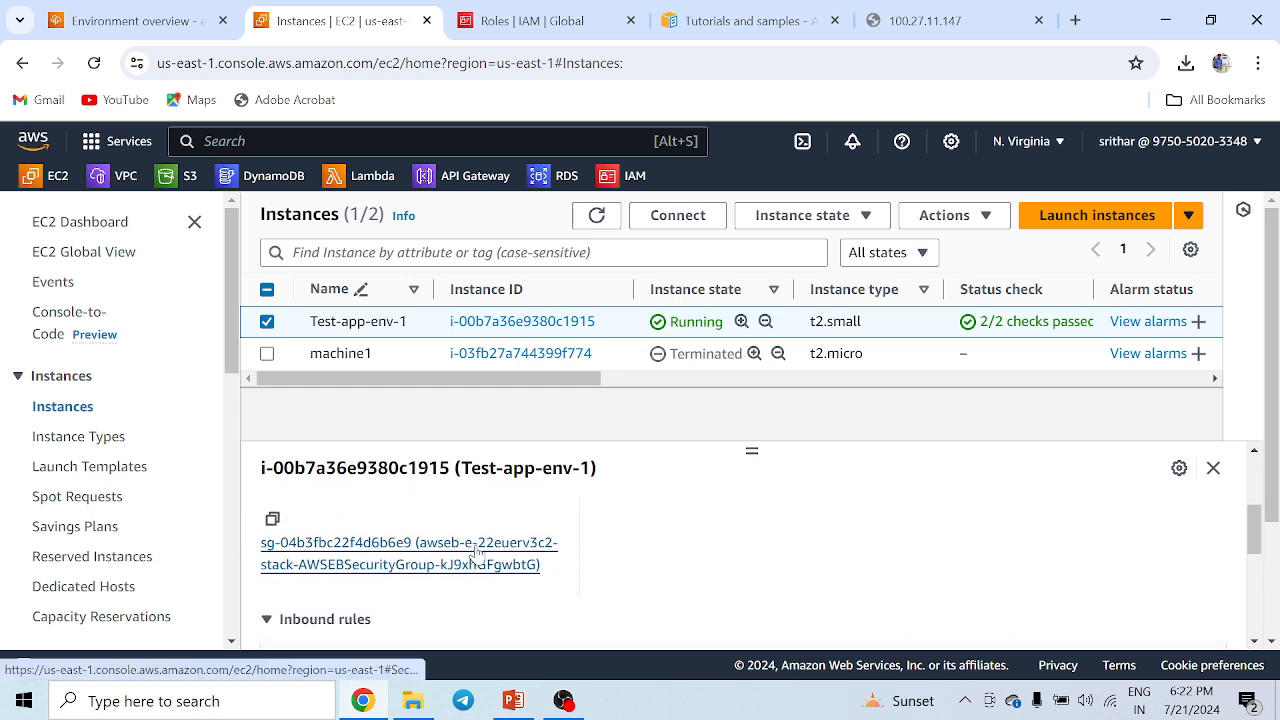
scroll(389, 600, up, 3)
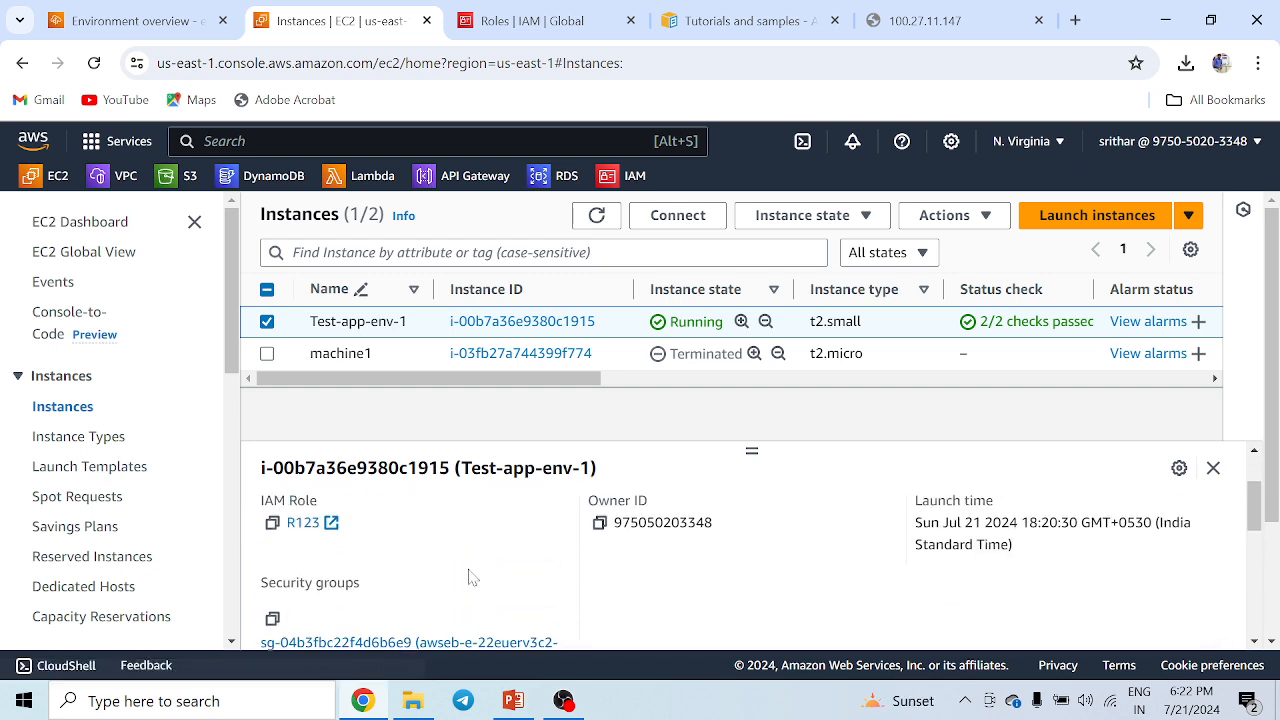
scroll(470, 575, down, 3)
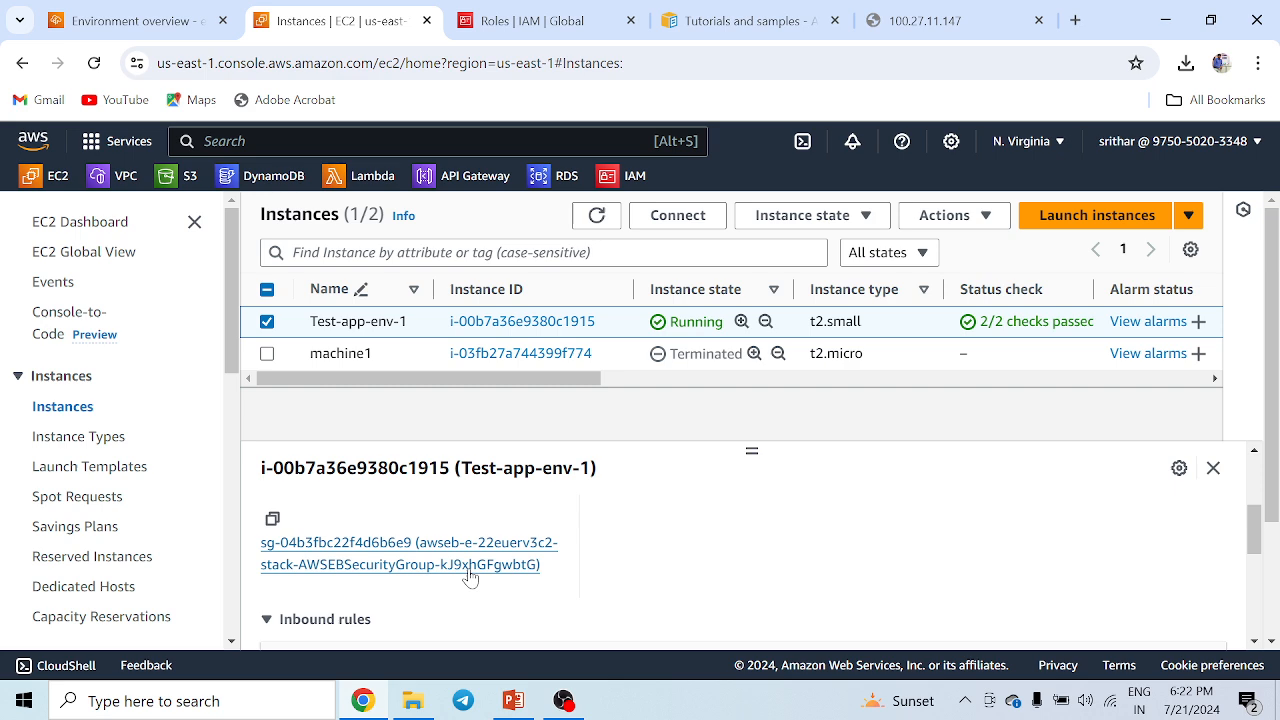
right_click(414, 550)
click(490, 349)
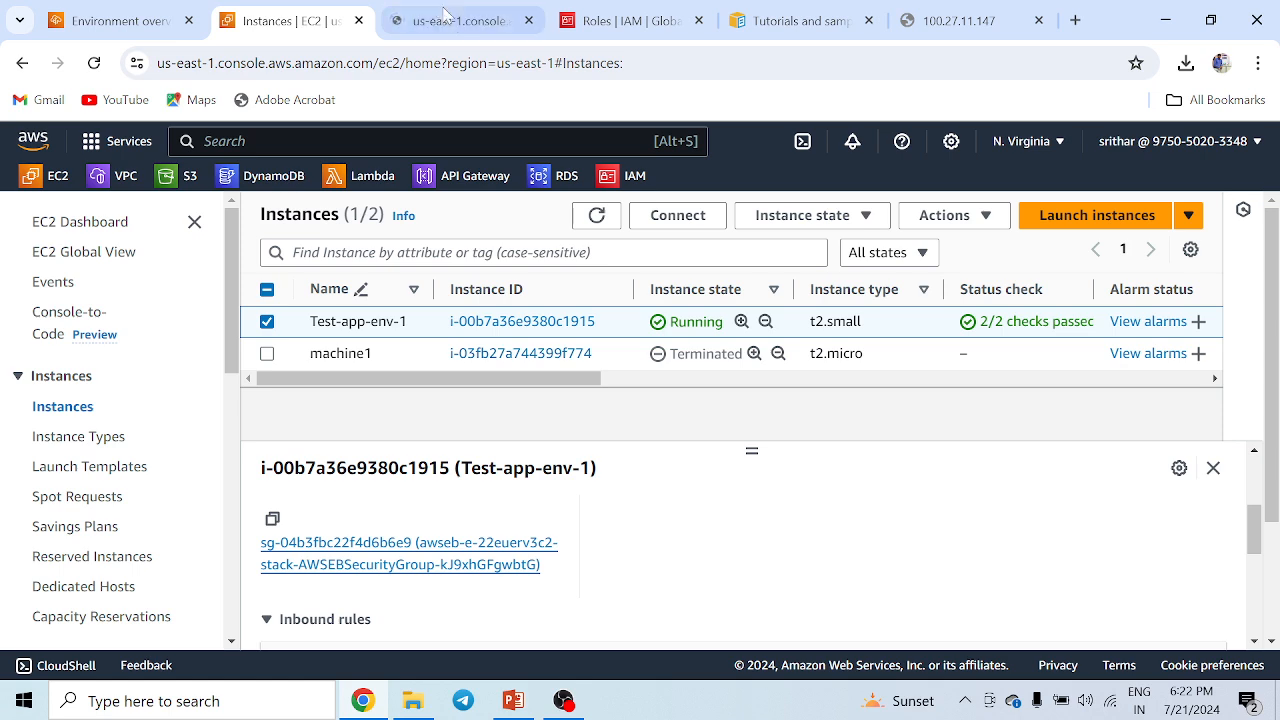
scroll(515, 590, up, 3)
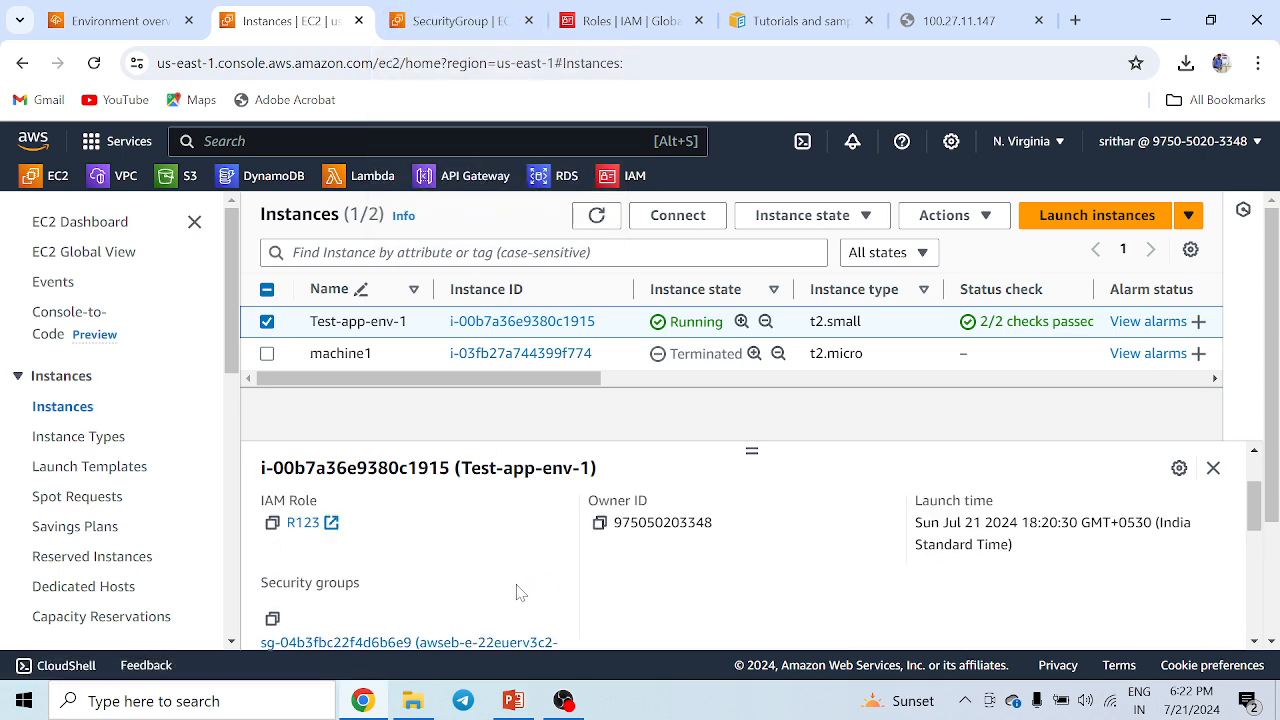
scroll(518, 592, down, 3)
click(455, 20)
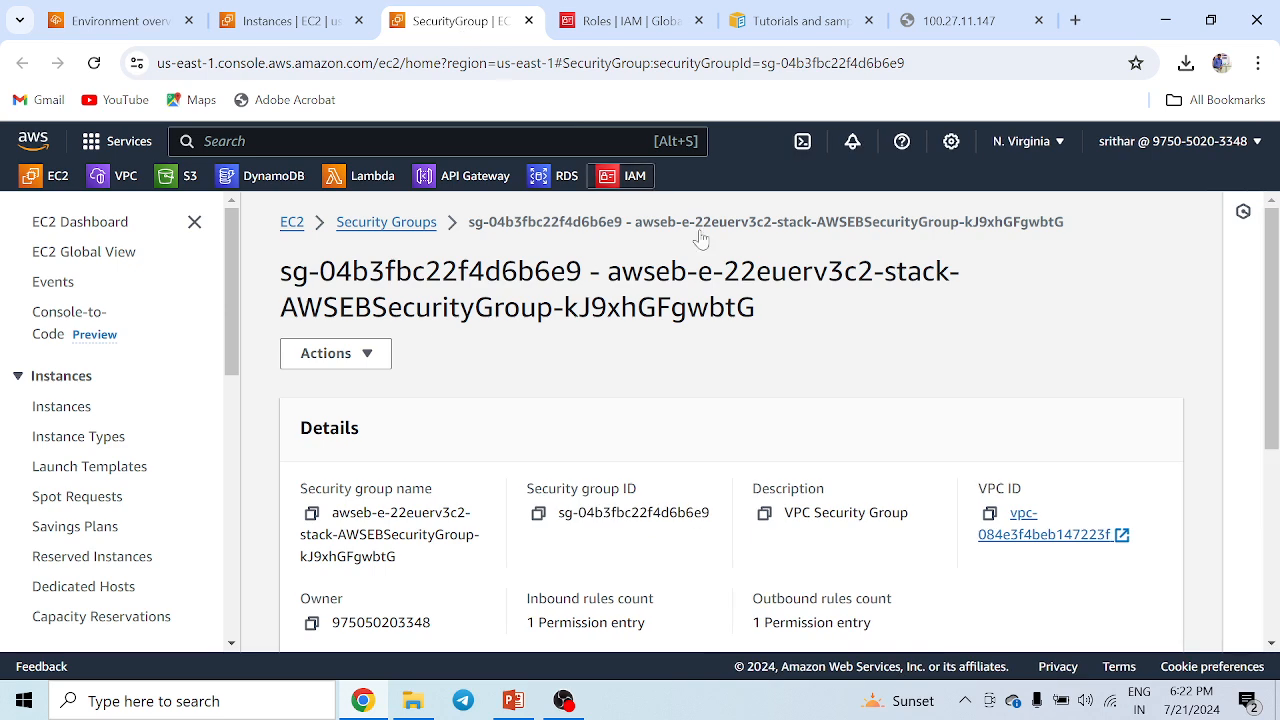
Add an inbound rule to the security group allowing All traffic from 0.0.0.0/0 and save the rules.
scroll(790, 418, down, 2)
scroll(790, 418, down, 2)
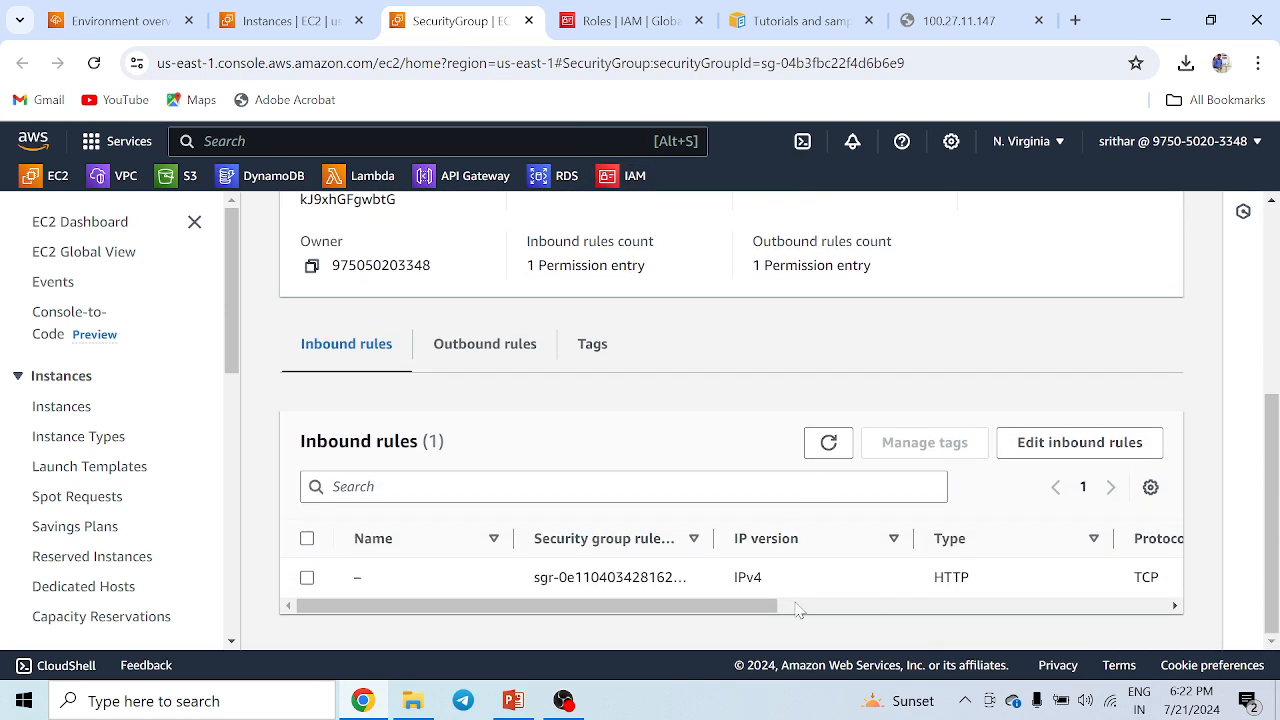
drag(747, 608, 686, 606)
click(1060, 450)
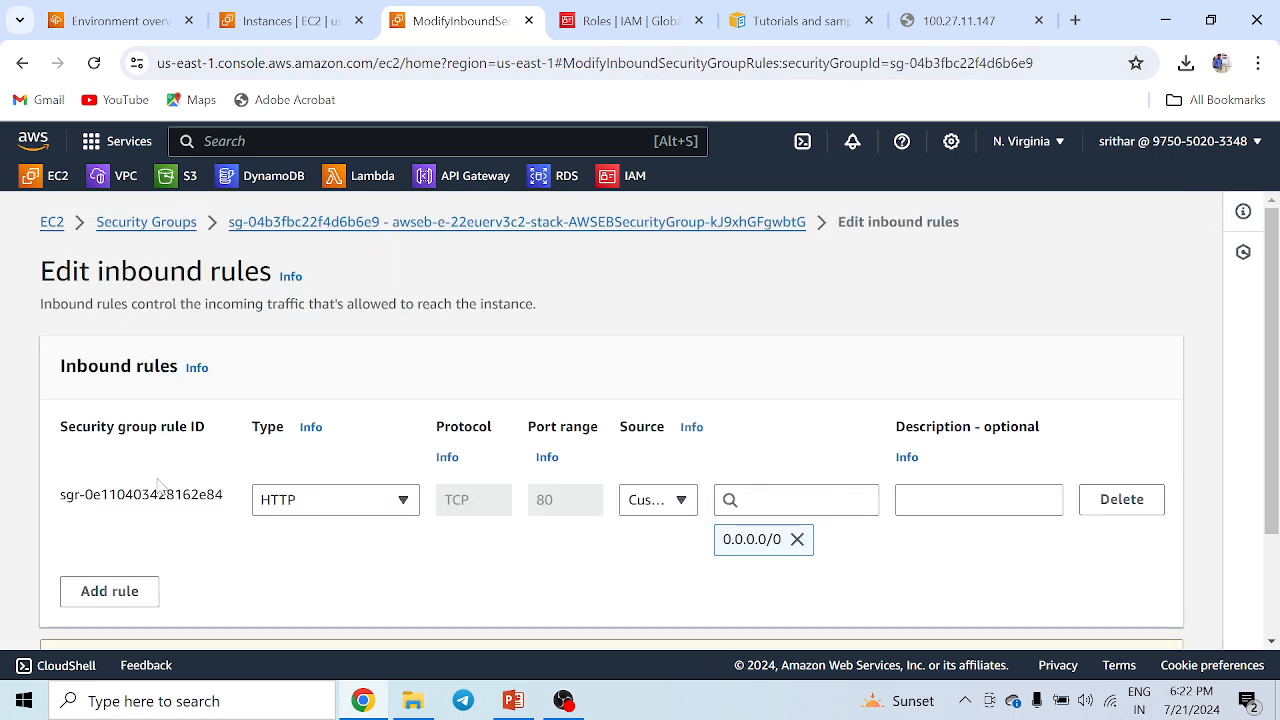
click(118, 591)
click(328, 579)
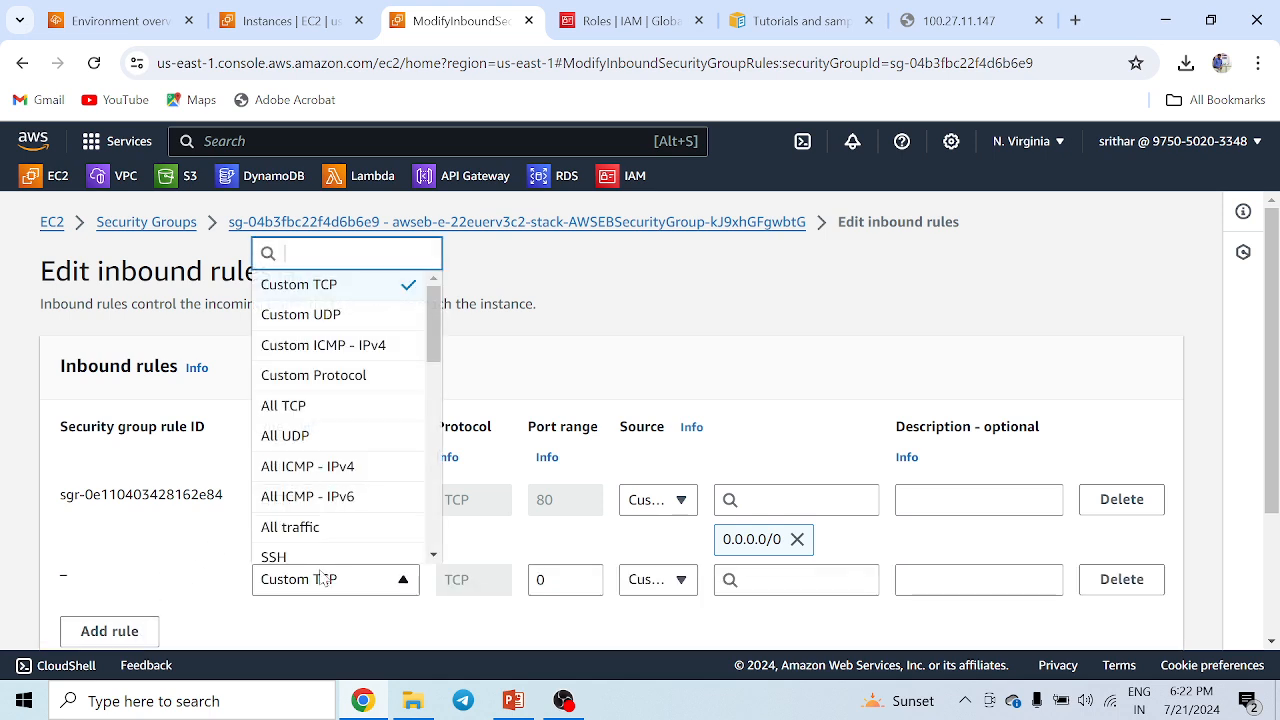
click(316, 529)
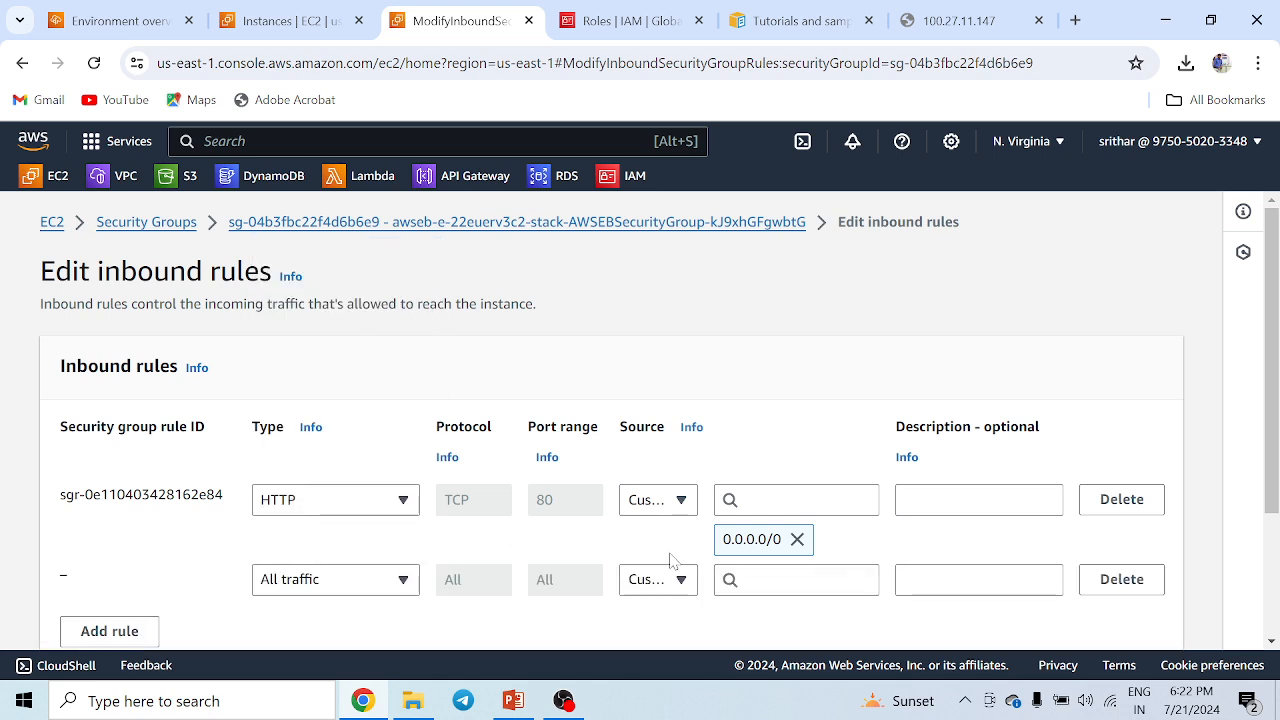
click(796, 579)
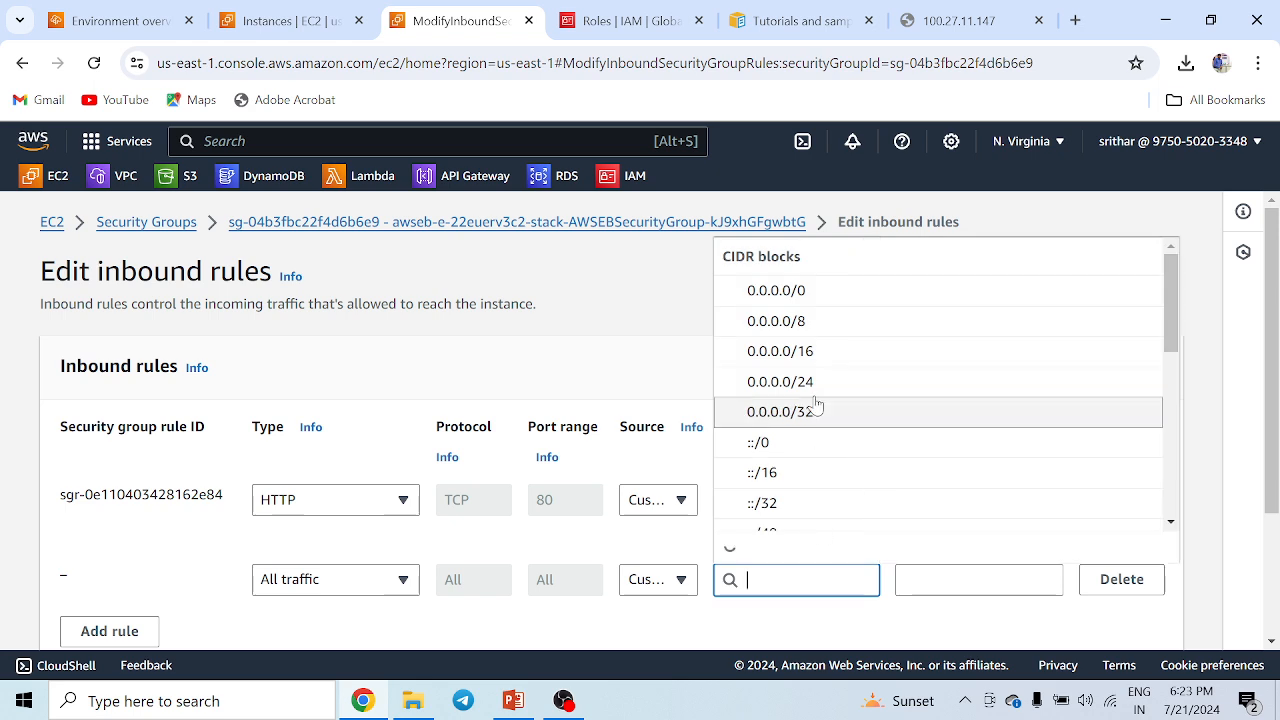
click(792, 290)
scroll(812, 461, down, 3)
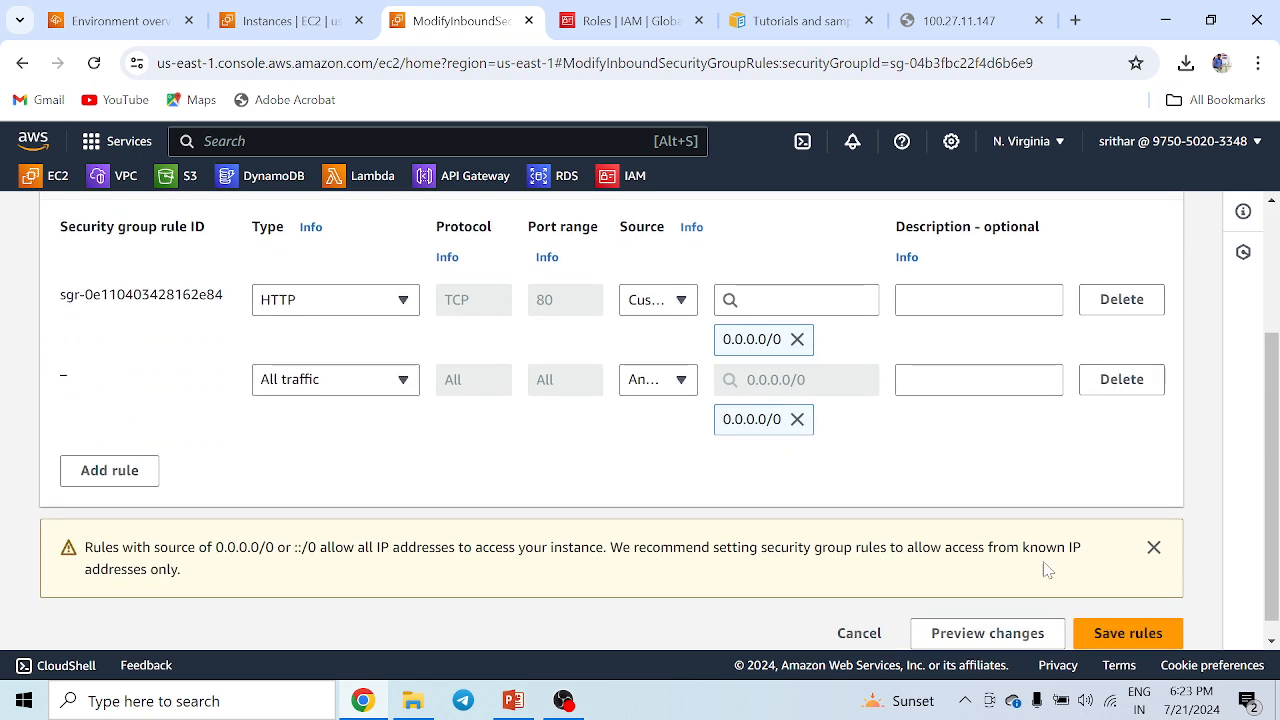
click(1126, 633)
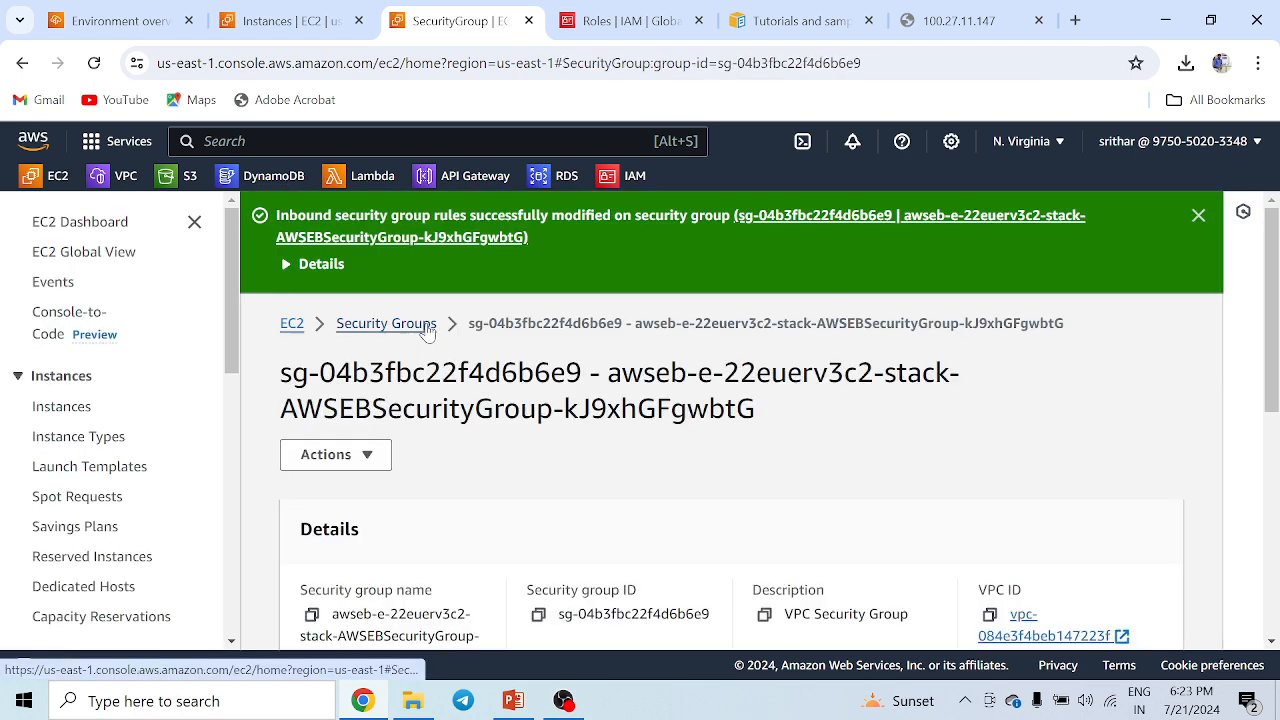
Reload the old instance address in its browser tab.
click(966, 20)
key(ctrl+l)
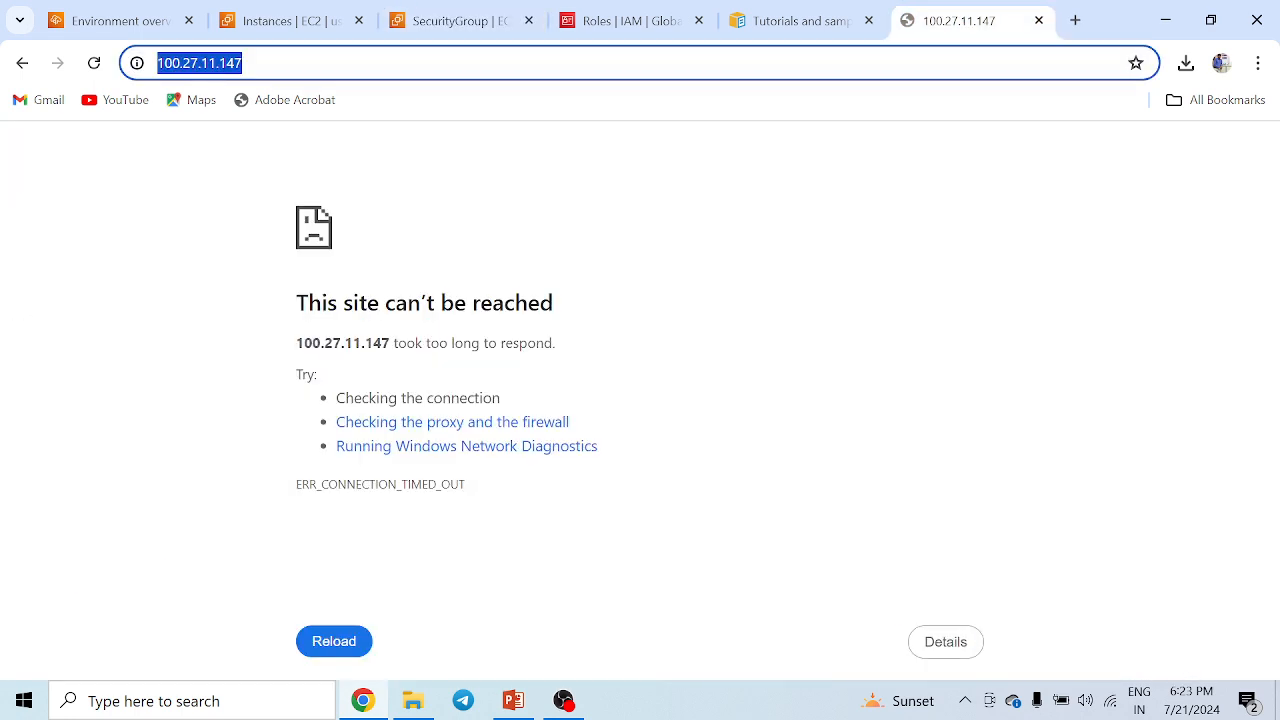
key(Return)
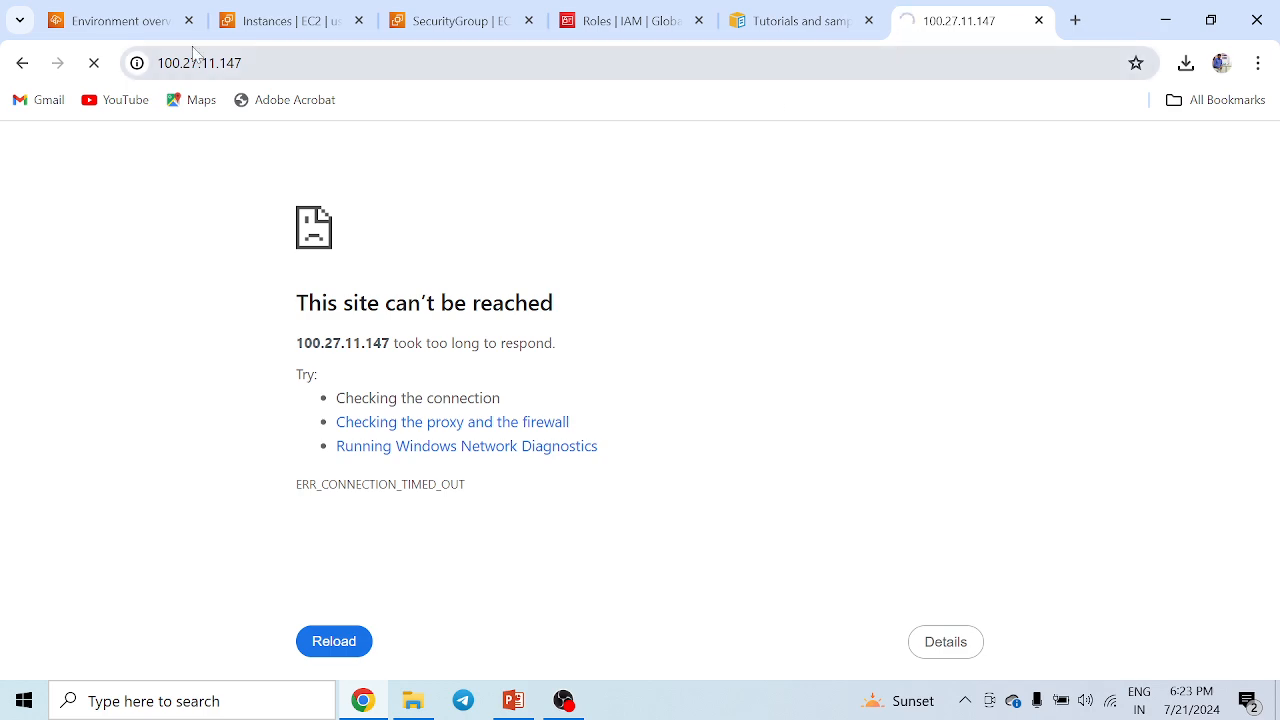
Review the environment overview's health and domain on the Beanstalk page.
click(103, 20)
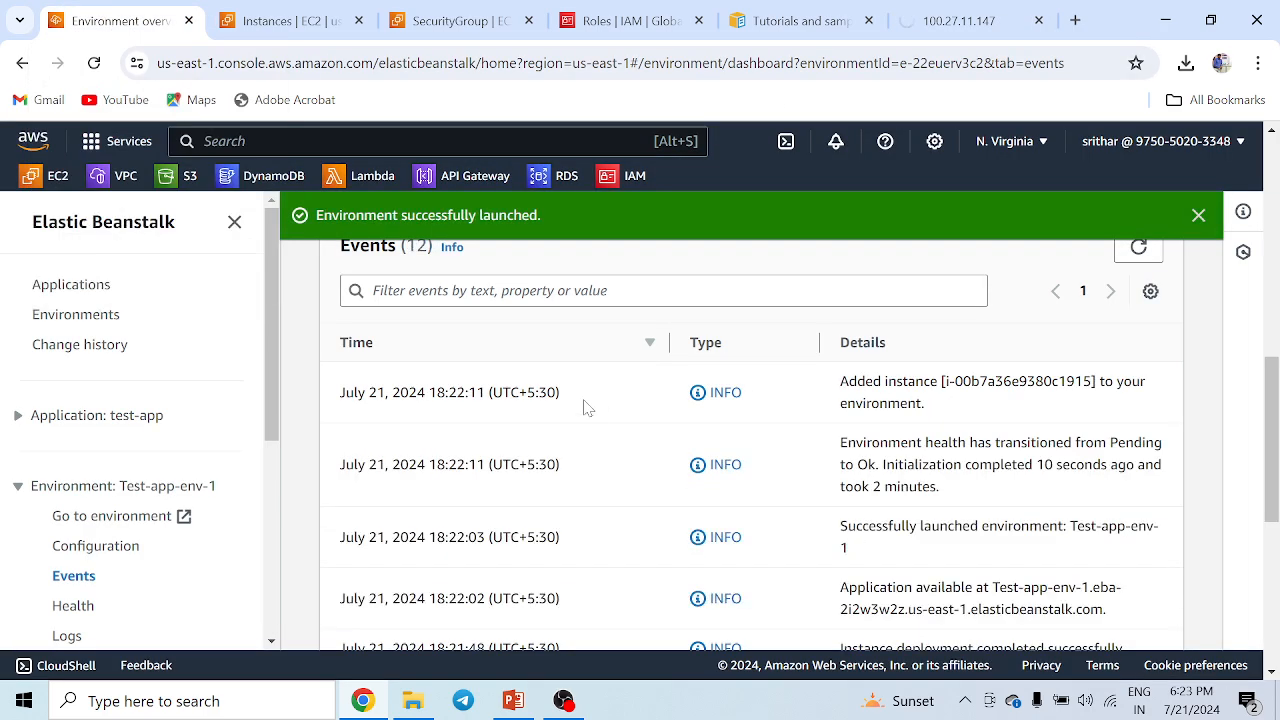
scroll(700, 449, up, 5)
scroll(632, 424, up, 3)
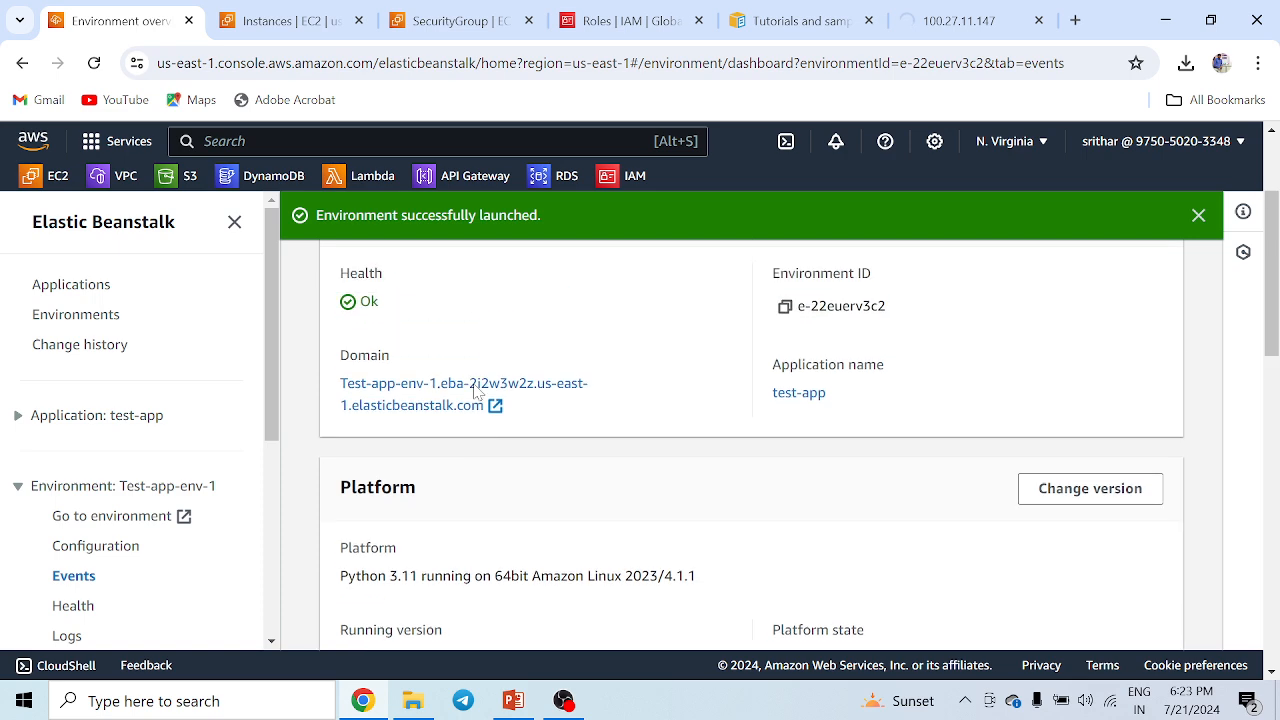
double_click(369, 481)
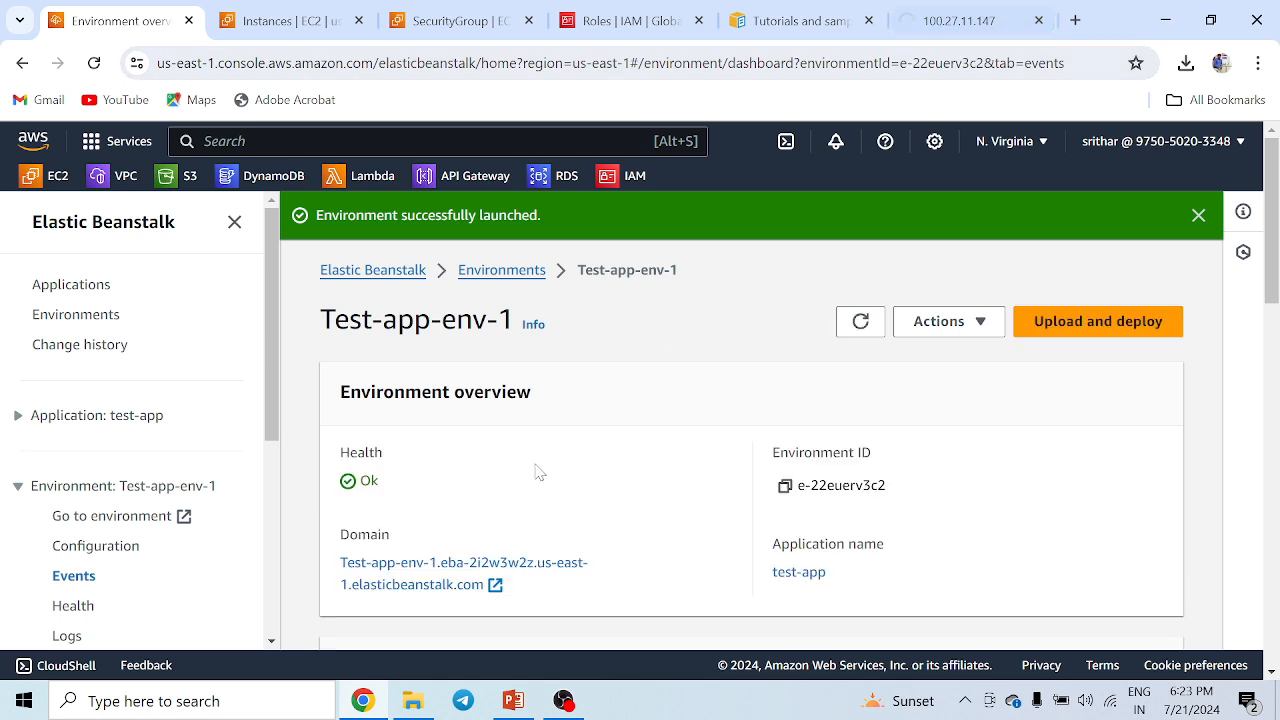
Retry the old instance address once more and close that tab.
click(948, 22)
click(243, 62)
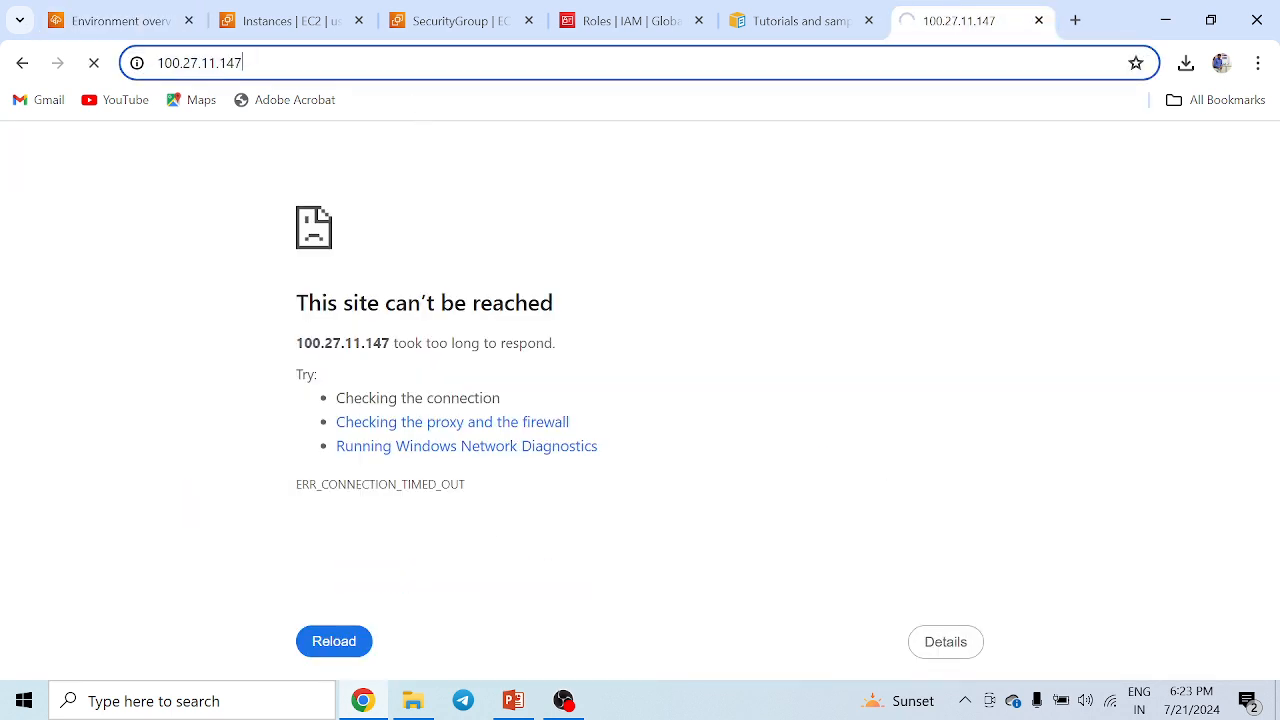
key(Return)
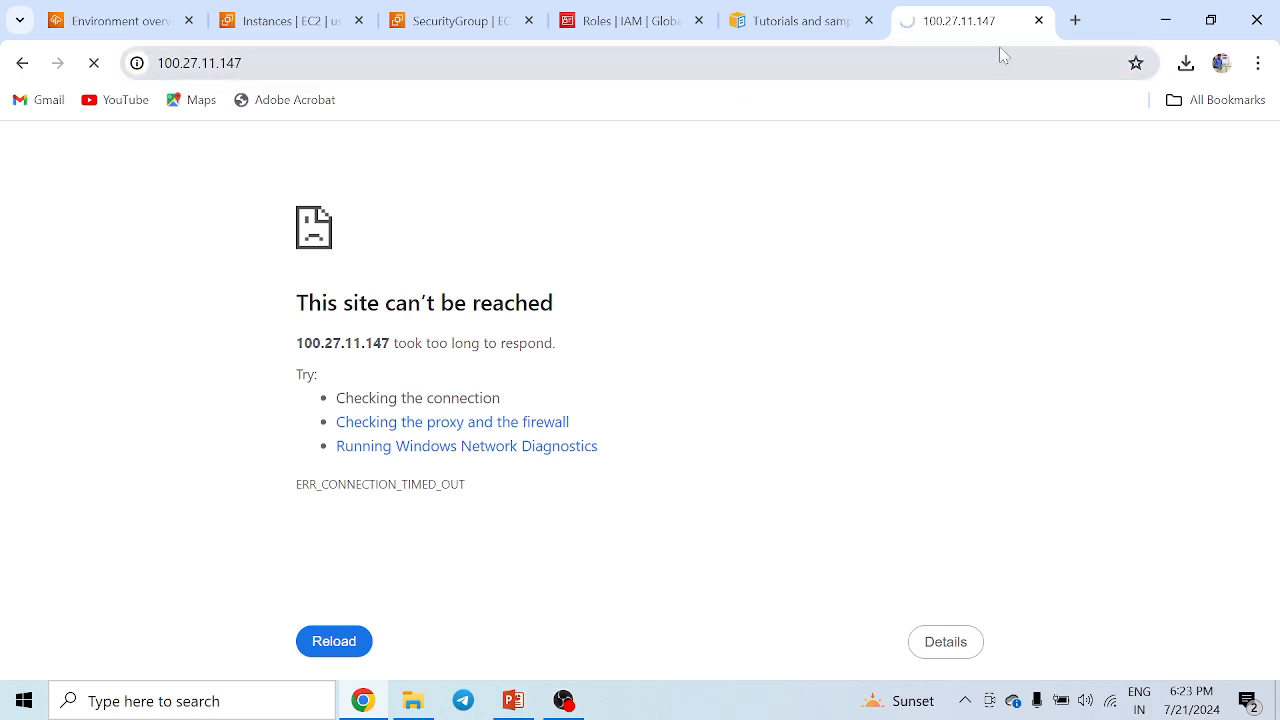
click(1039, 21)
Open the instance's details, copy its public IPv4 address and load it in a new tab.
click(300, 21)
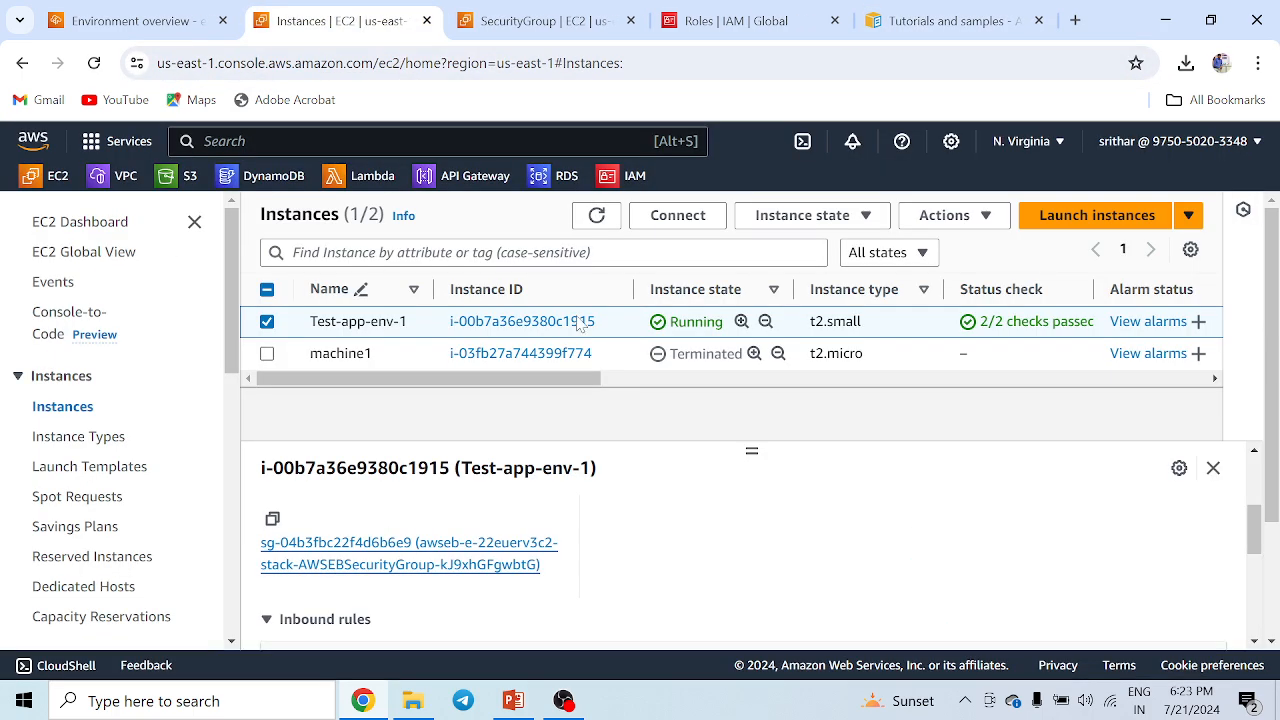
click(508, 320)
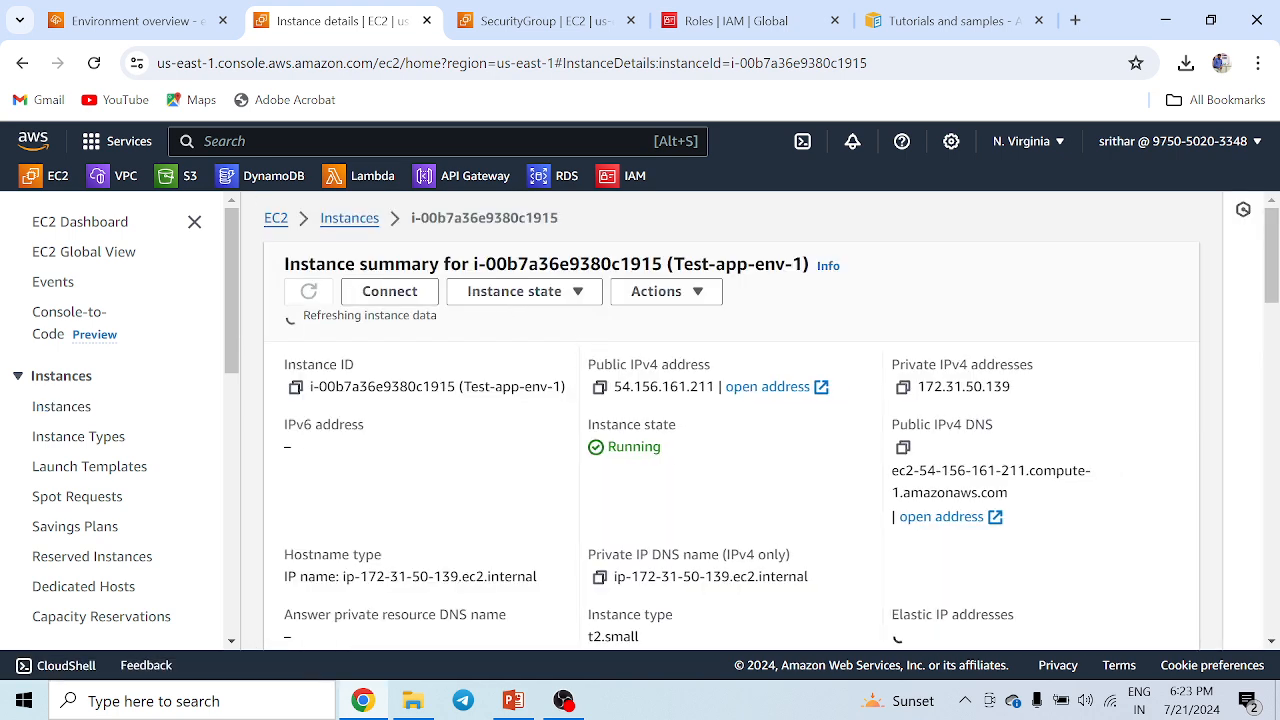
click(598, 383)
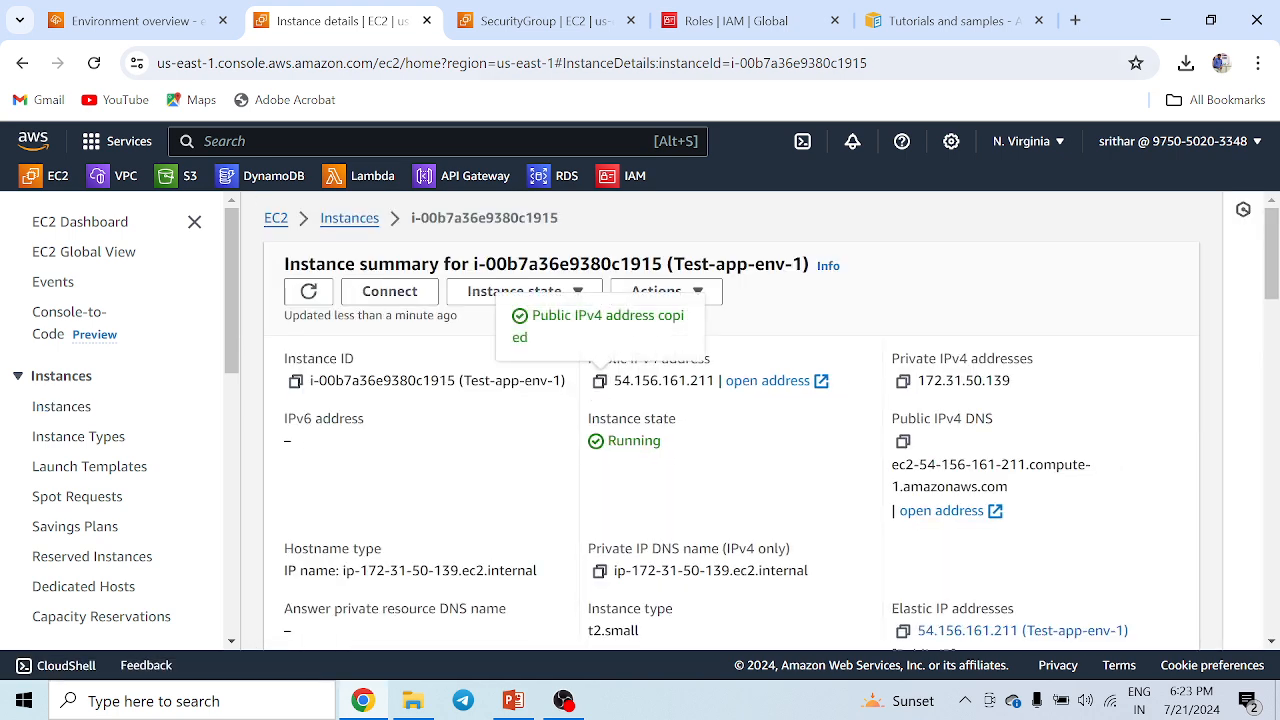
click(1075, 20)
key(ctrl+v)
key(Return)
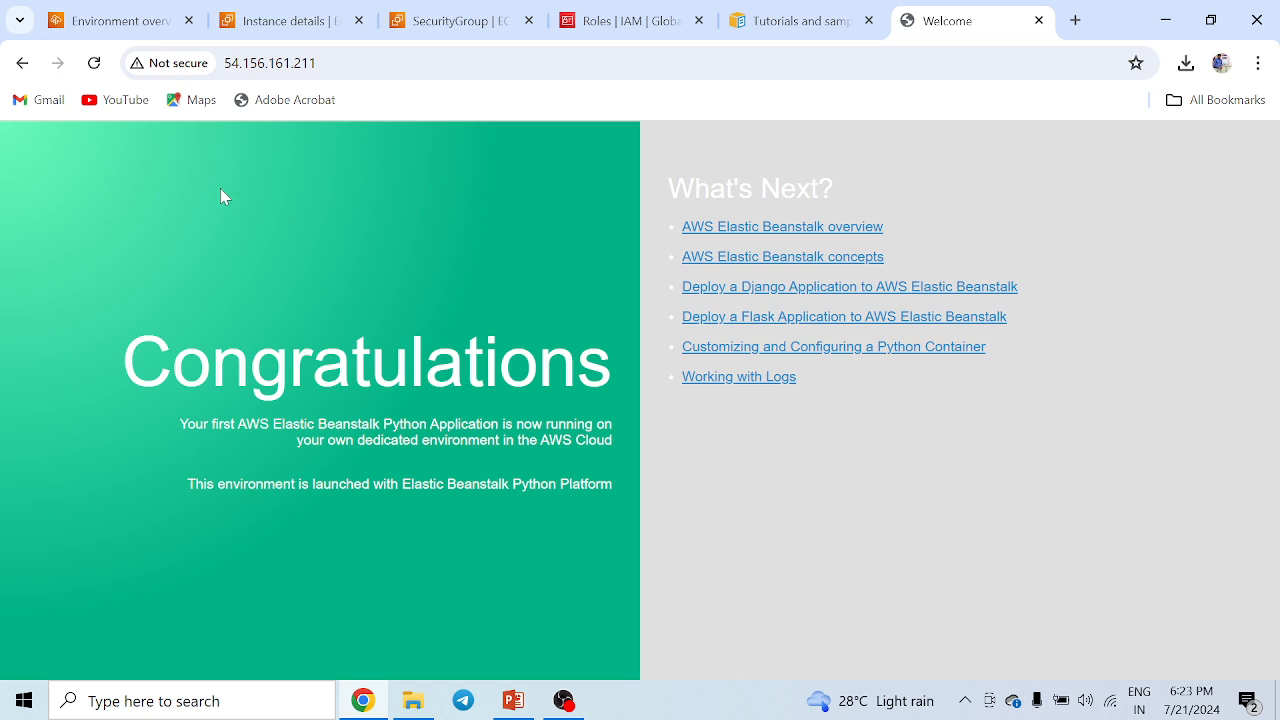
click(278, 30)
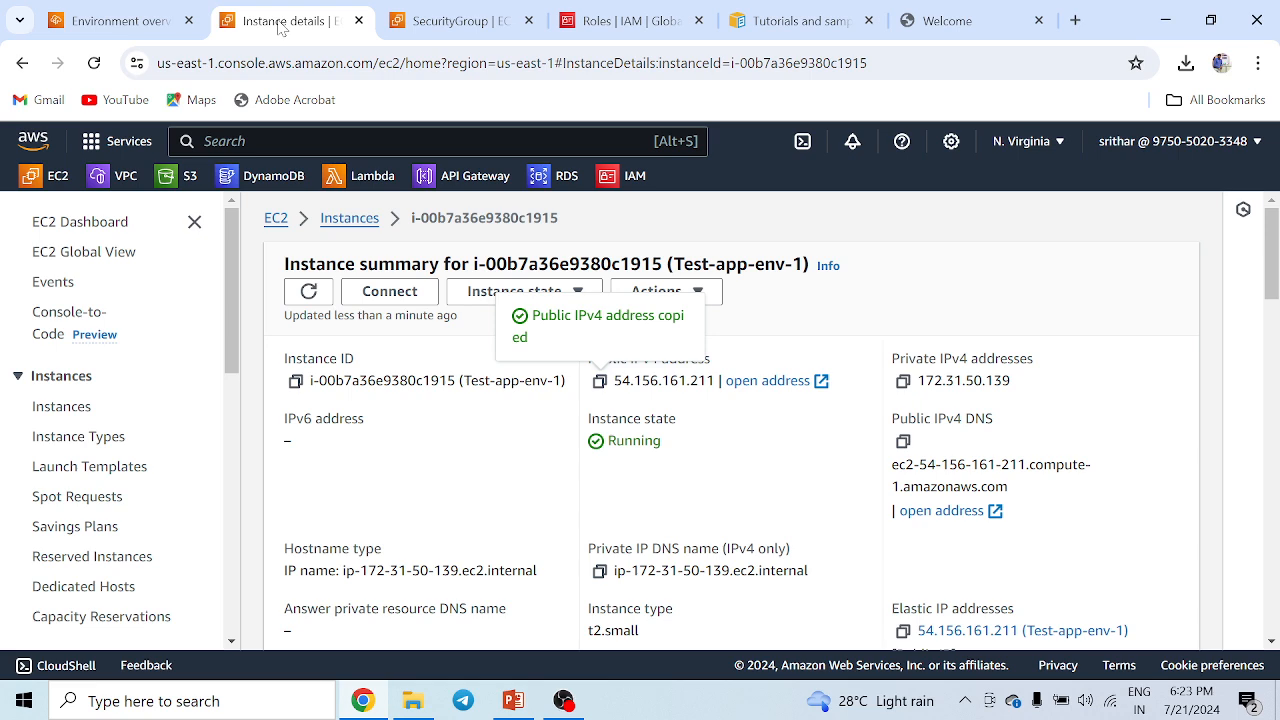
click(139, 27)
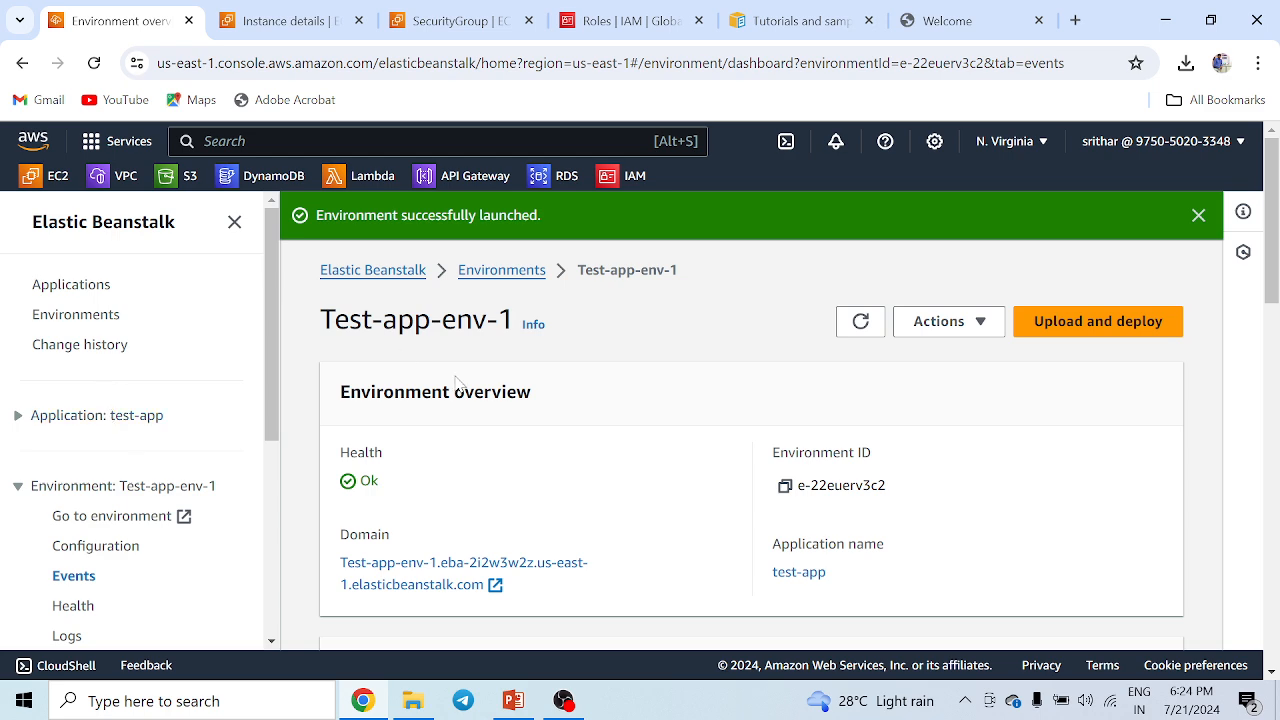
click(285, 20)
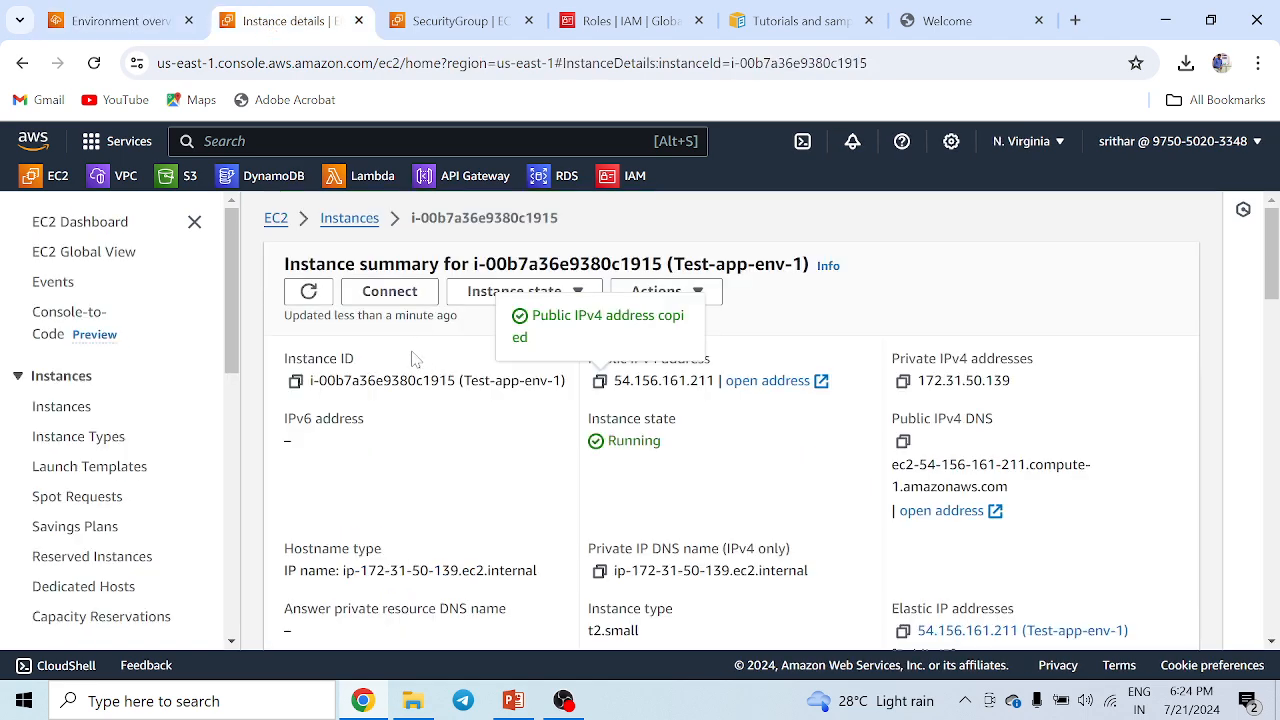